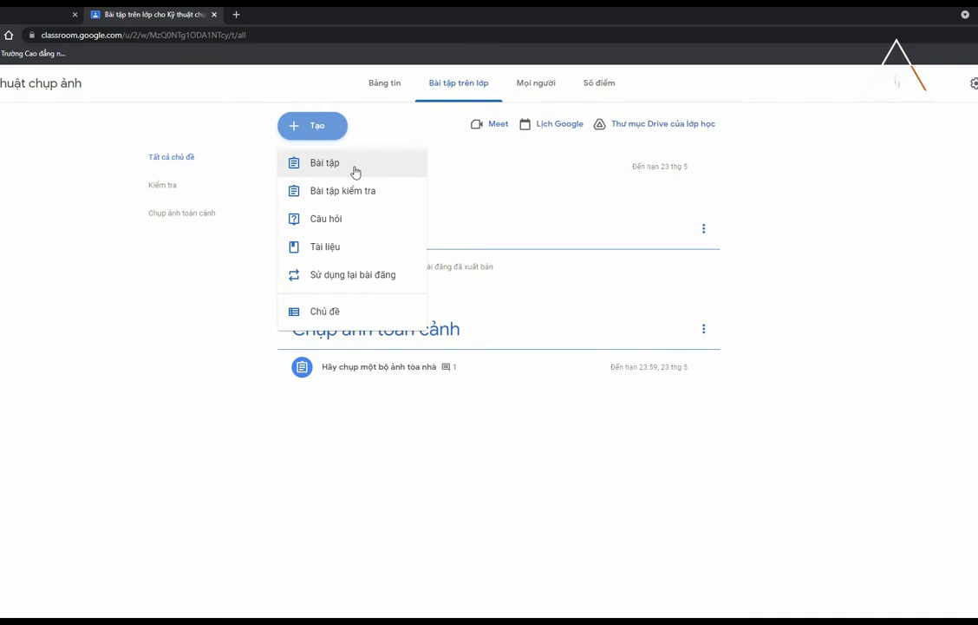
Create a new quiz assignment (Bài tập kiểm tra) for the class and title it "Kiểm tra giữa kỳ"
left_click(344, 192)
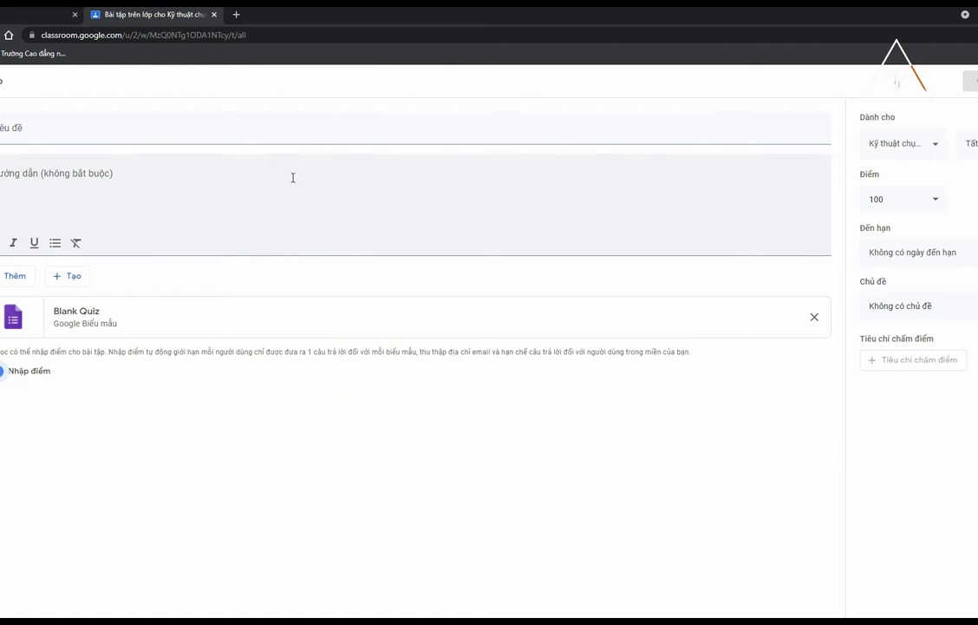
left_click(261, 135)
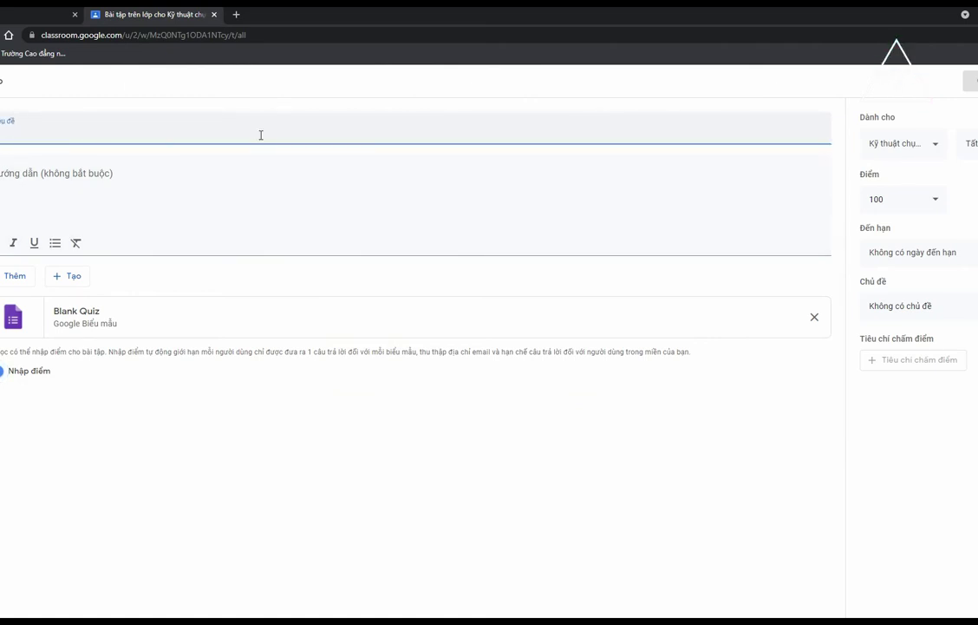
type("Bài")
key("BackSpace")
key("BackSpace")
key("BackSpace")
type("Bài te tra giữa kỳ")
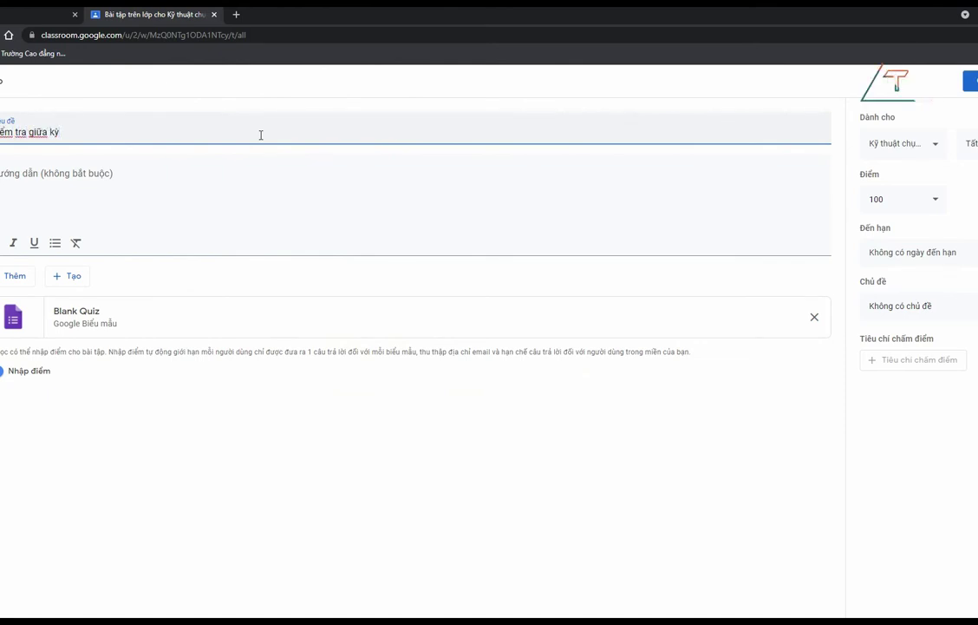
left_click(199, 168)
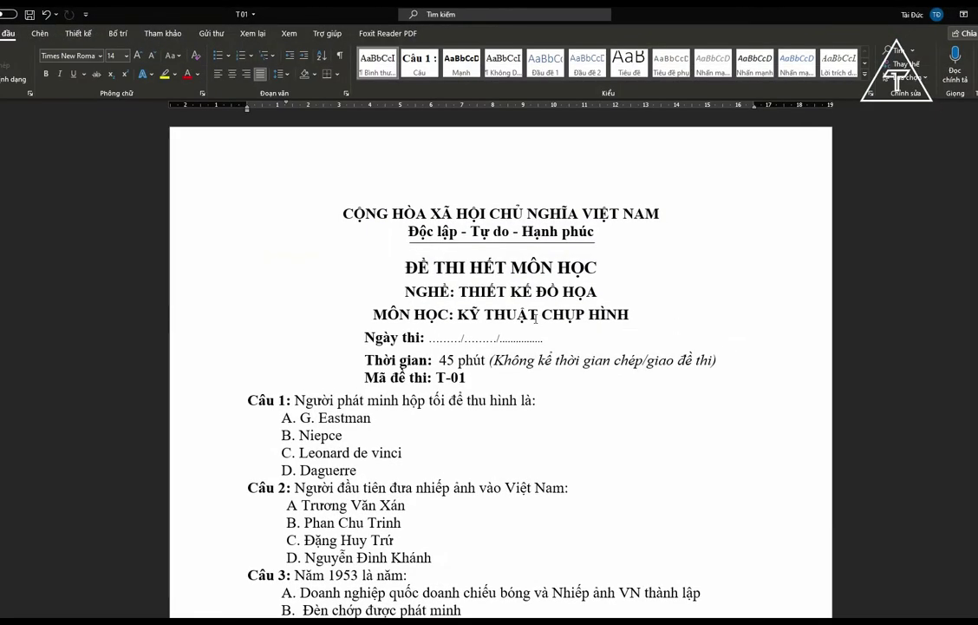
Switch to the T01 Word document and review the exam header and its multiple-choice questions
scroll(535, 319, "down", 5)
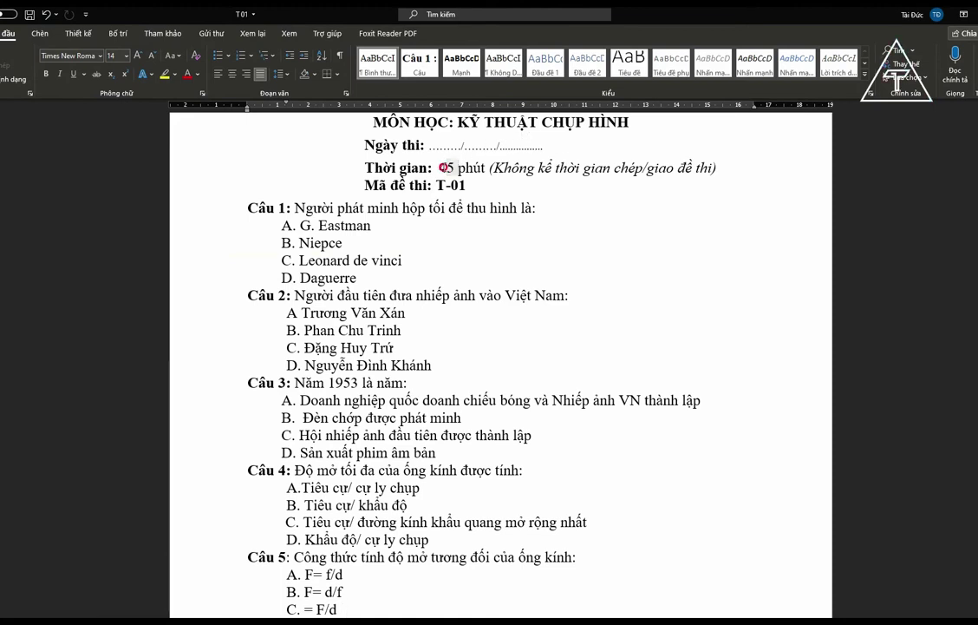
scroll(452, 201, "down", 8)
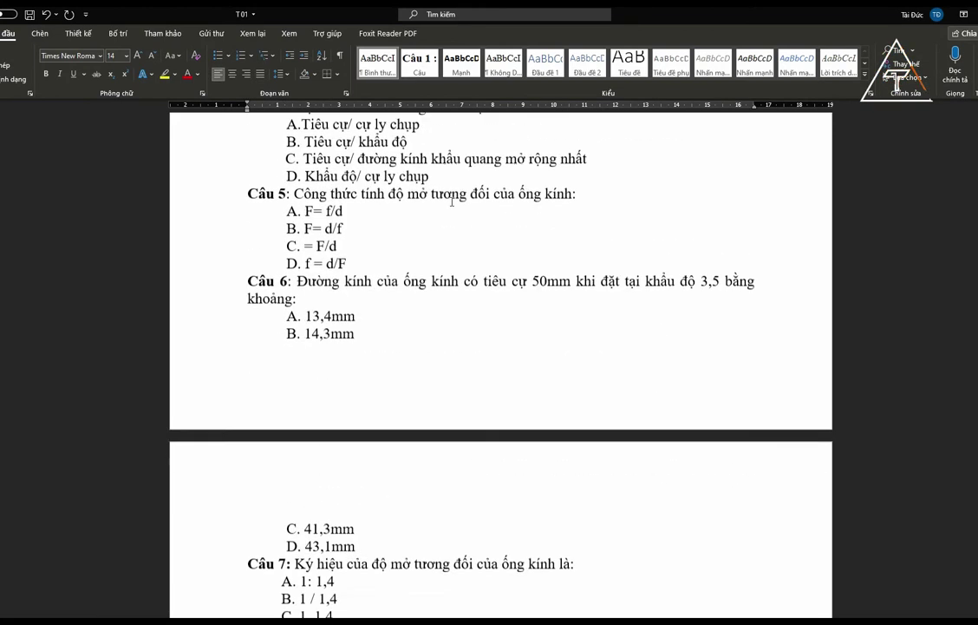
scroll(452, 201, "down", 3)
scroll(452, 202, "up", 7)
scroll(453, 201, "up", 6)
scroll(453, 201, "down", 2)
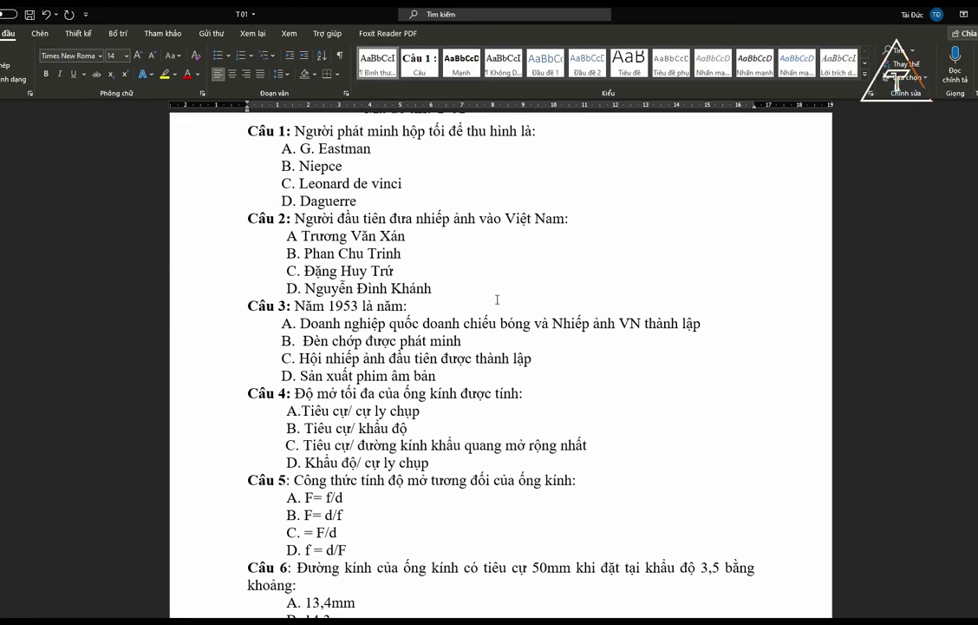
scroll(500, 331, "up", 3)
scroll(500, 330, "down", 5)
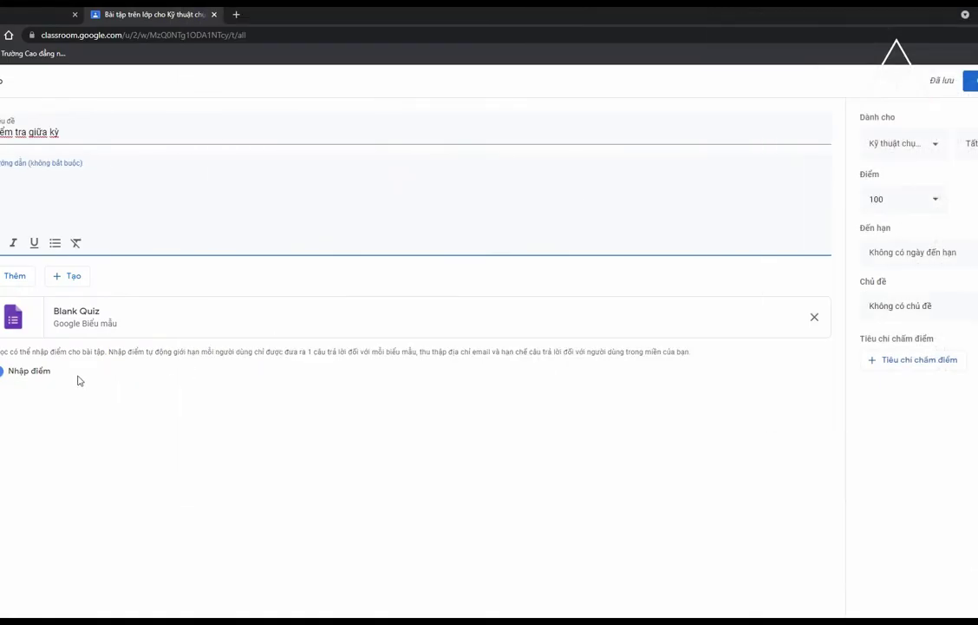
Return to the assignment, open its attached Blank Quiz form and rename the form file "Kiểm tra lần 1 - Kỹ thuật chụp ảnh"
left_click(88, 318)
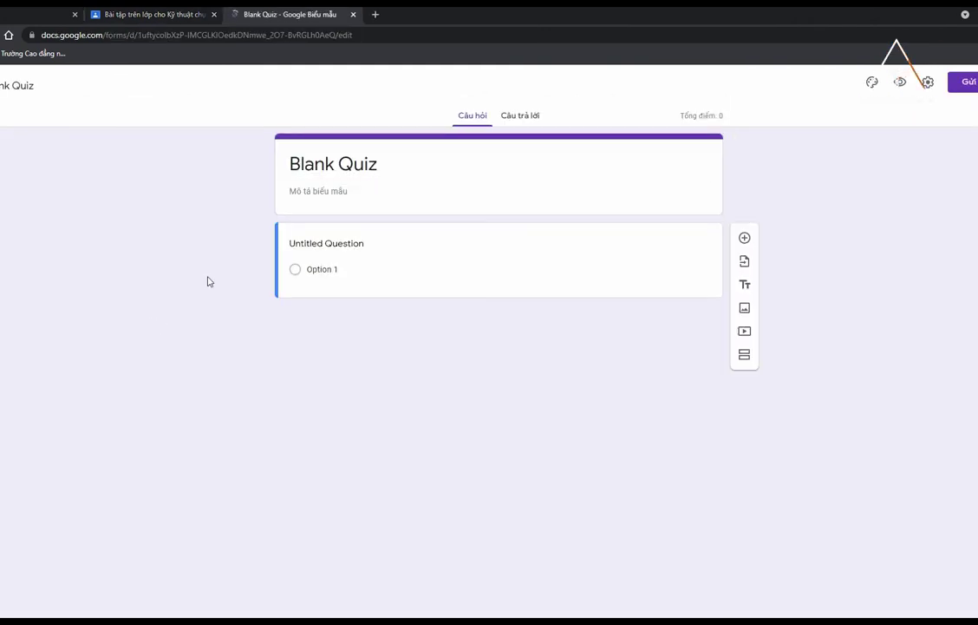
double_click(24, 85)
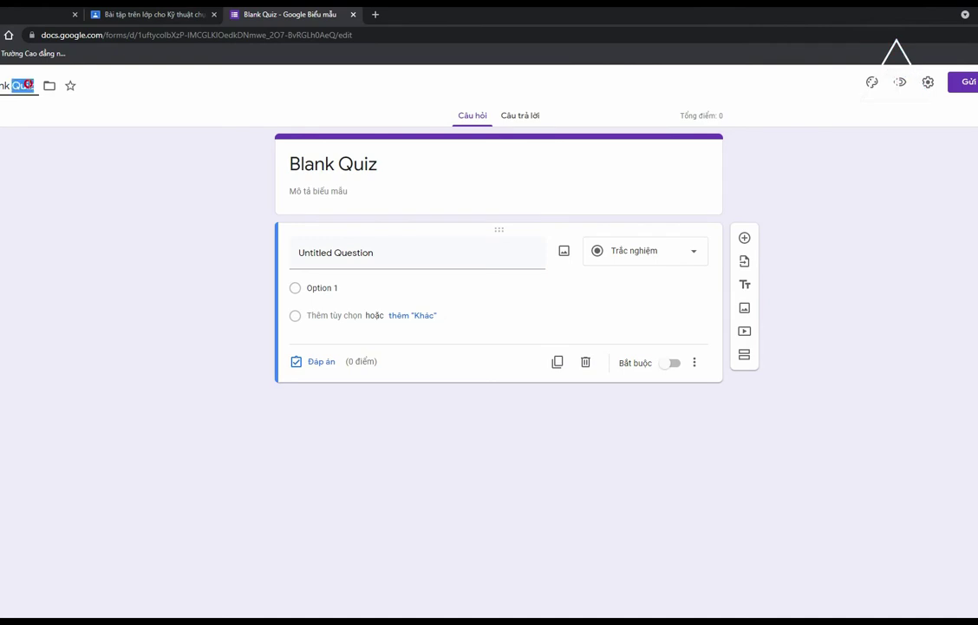
key("ctrl+a")
key("BackSpace")
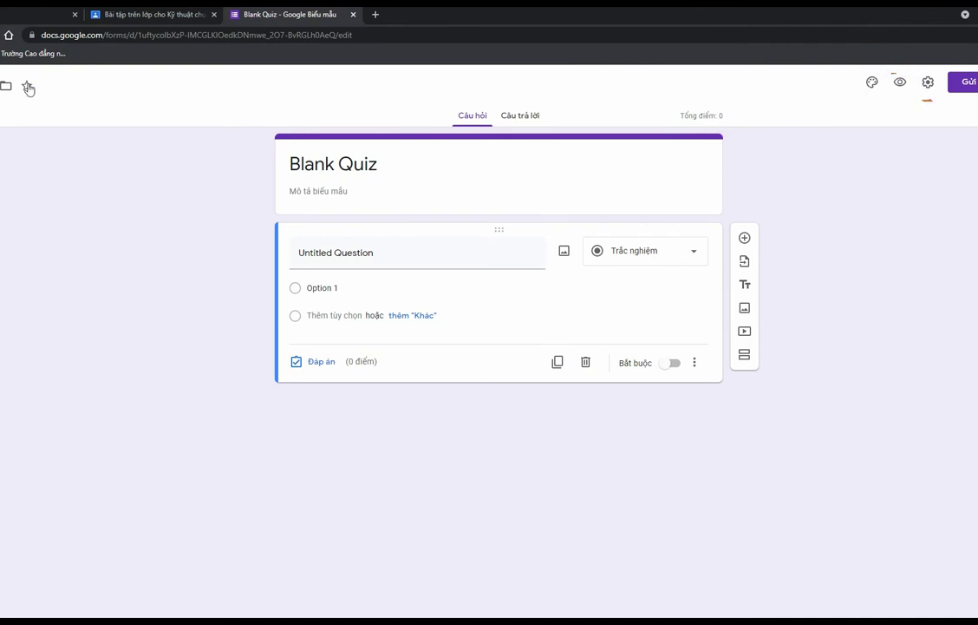
type("Kiểm")
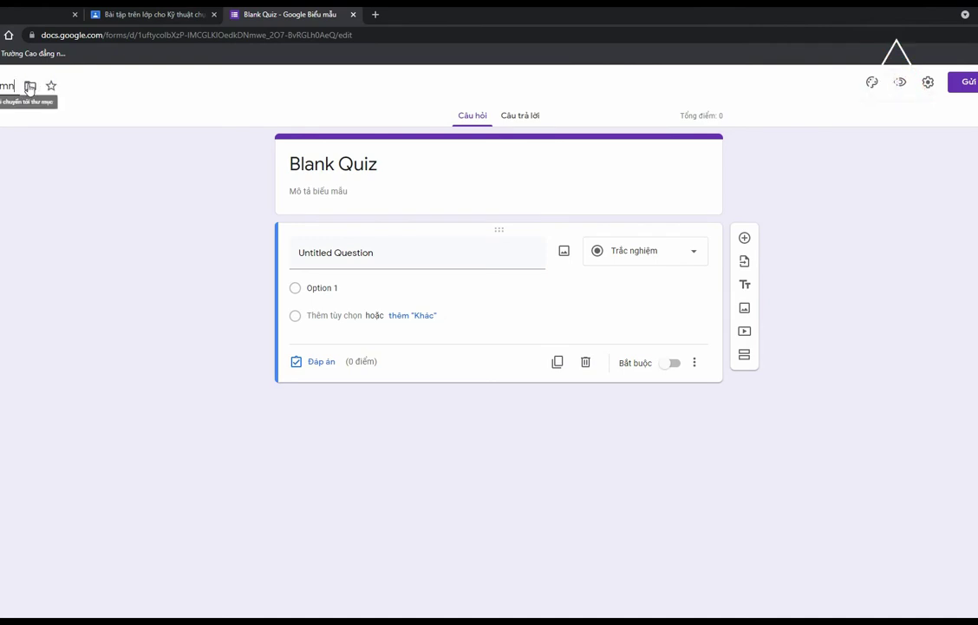
type(" tra lần 1")
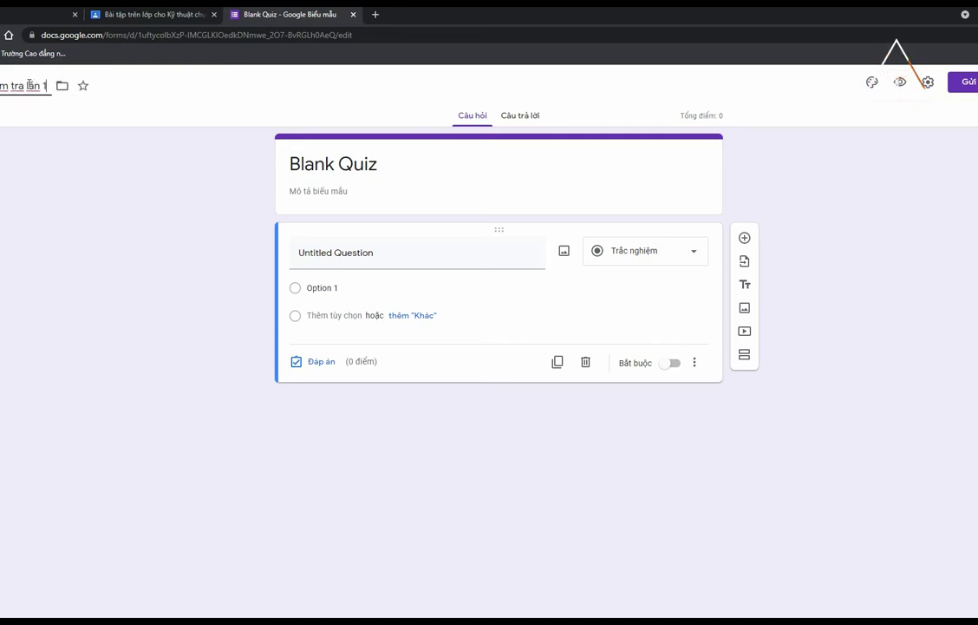
type(" - Kỹ thuật nchu")
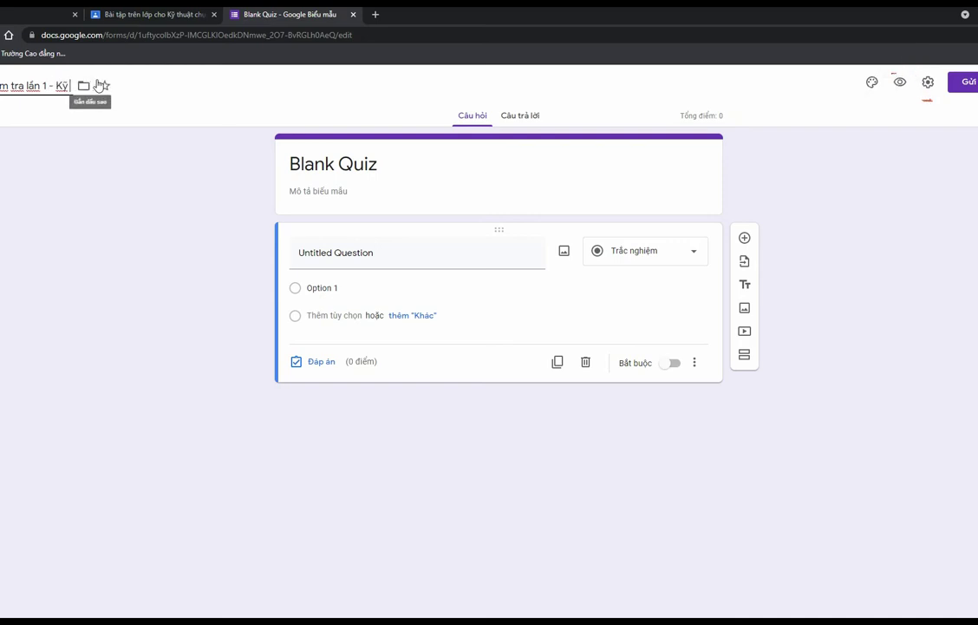
key("BackSpace")
key("BackSpace")
key("BackSpace")
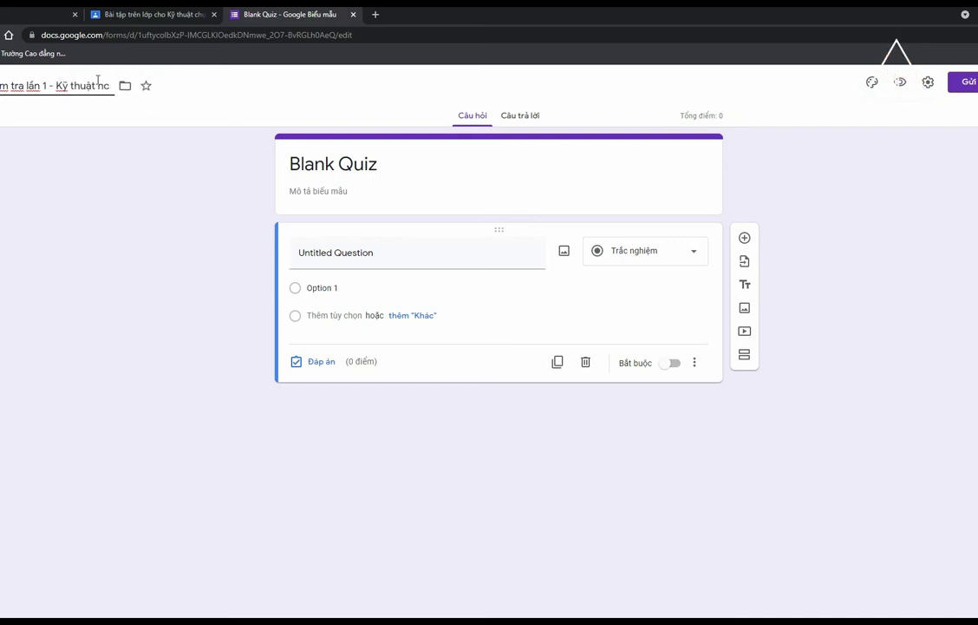
type("hipo")
key("BackSpace")
key("BackSpace")
key("BackSpace")
key("BackSpace")
key("BackSpace")
type("c")
type("hup an")
type("hr")
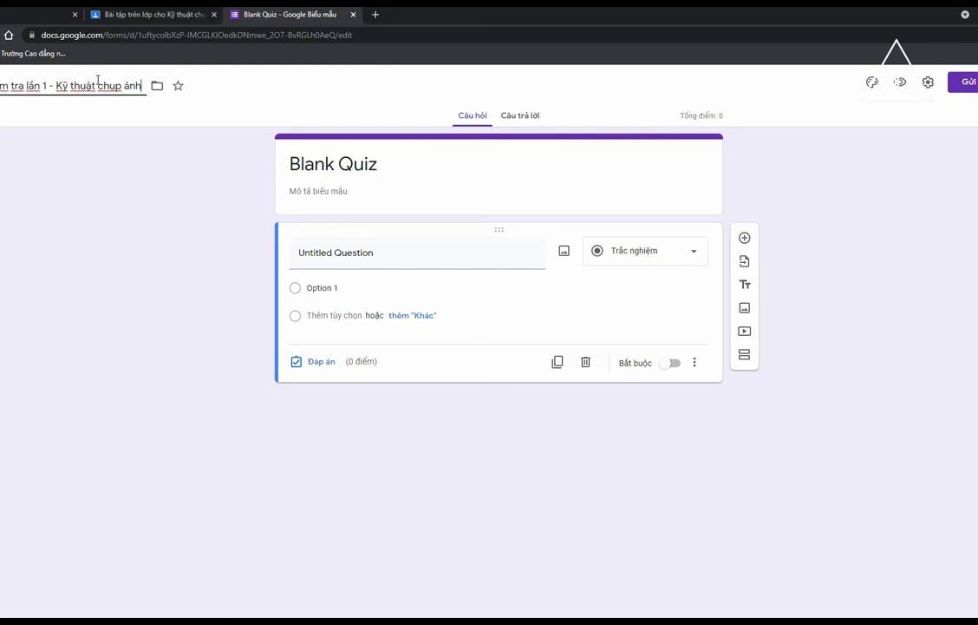
left_click(58, 87)
left_click_drag(58, 87, 141, 88)
left_click(140, 88)
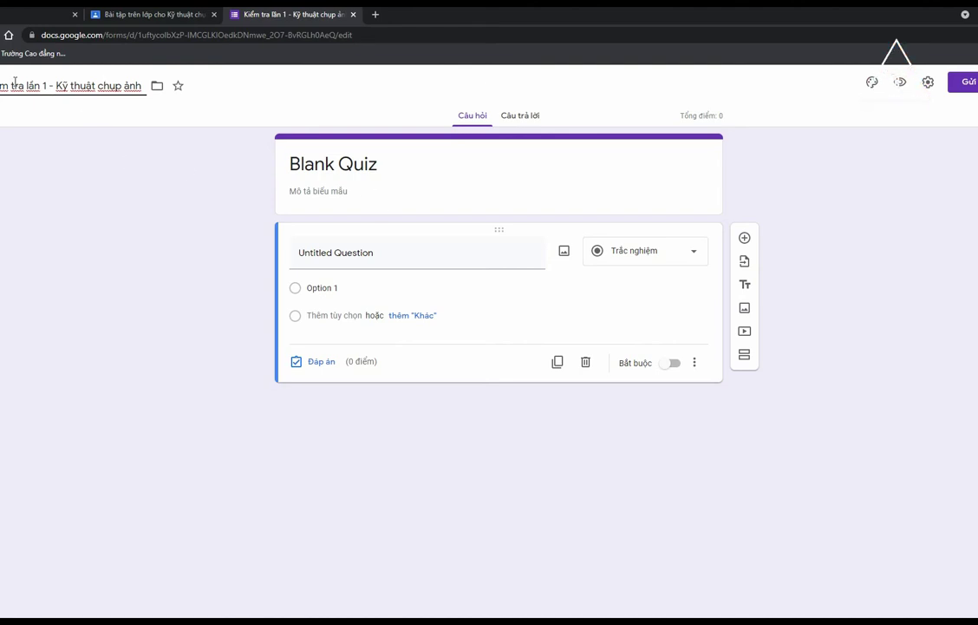
left_click(61, 86)
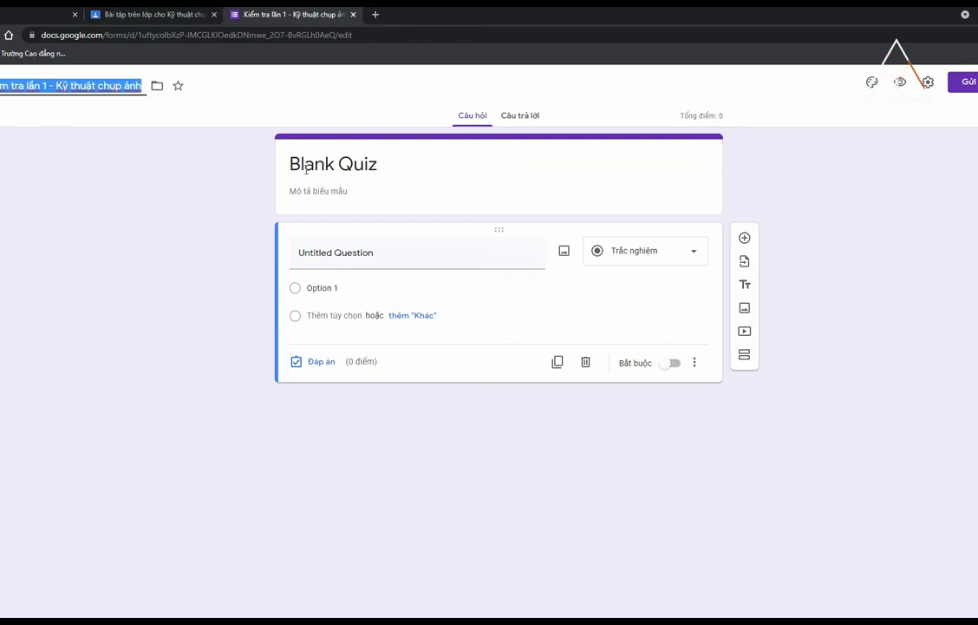
Set the form's heading to "Kiểm tra lần 1" and its description to "Thời gian làm bài 45 phút"
left_click(239, 180)
left_click(274, 172)
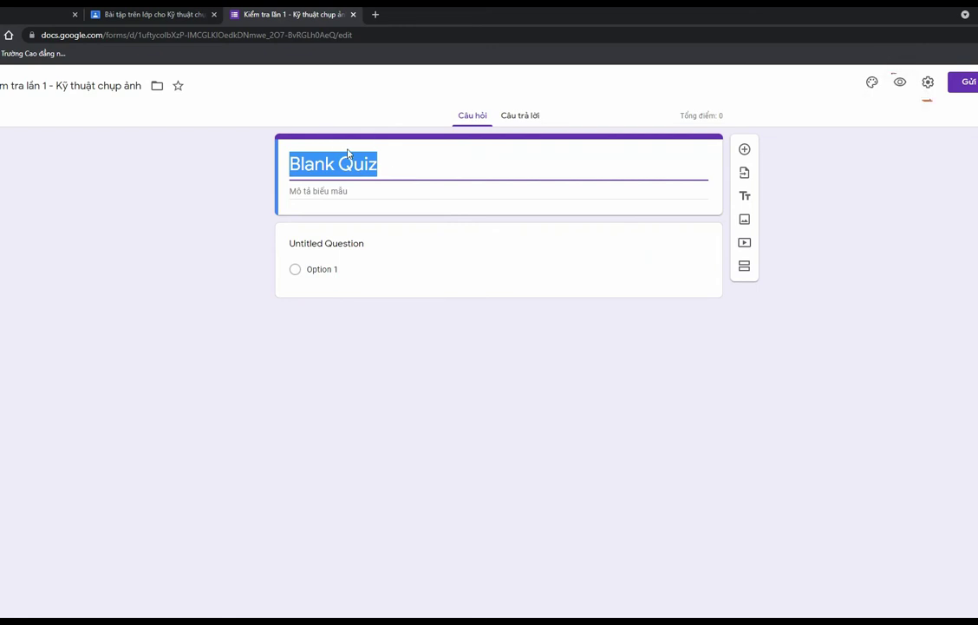
type("Kiểm tra lân 1-")
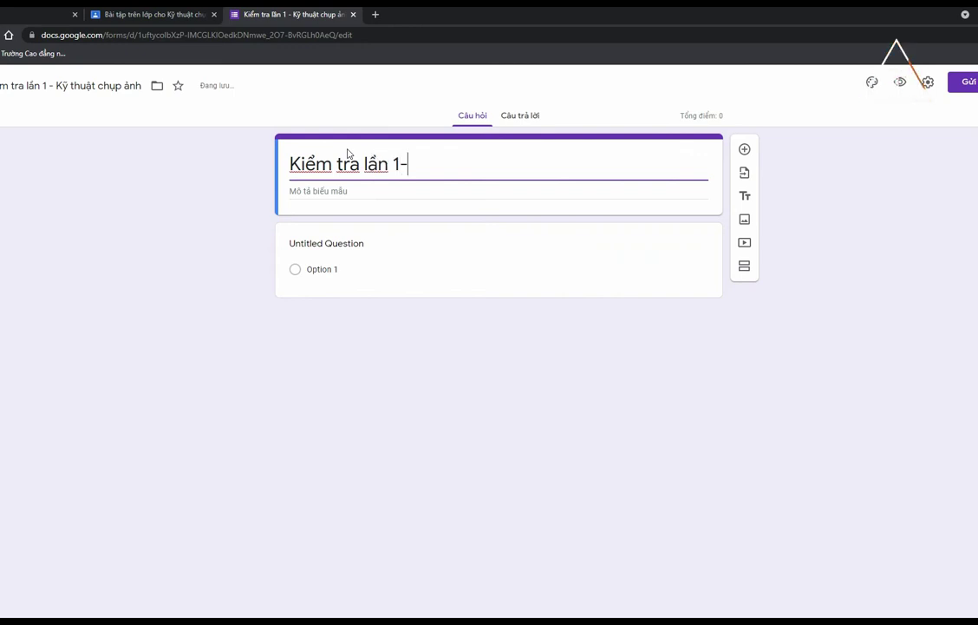
left_click(347, 192)
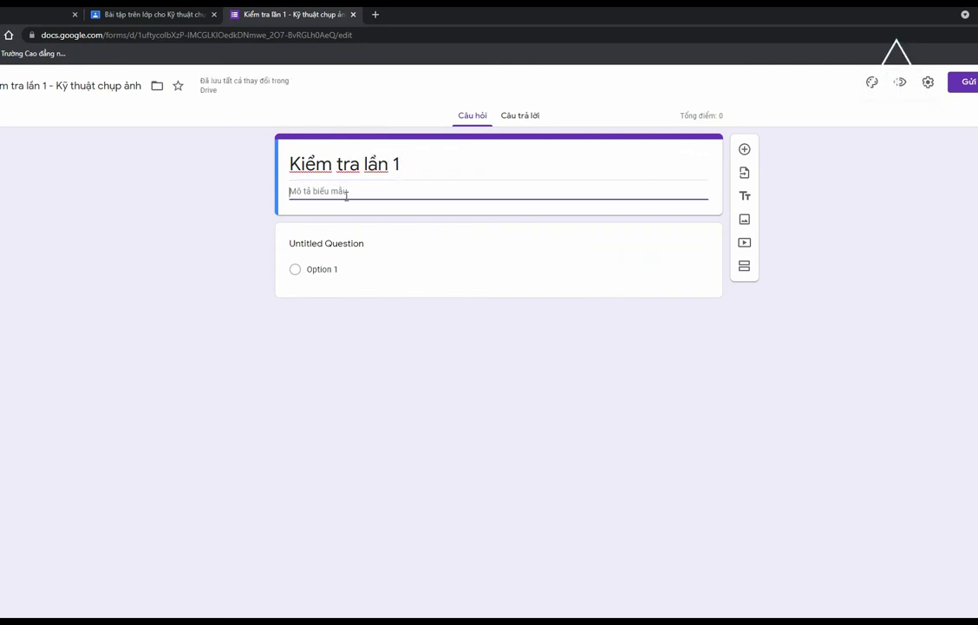
type("Thời gian lkà")
key("BackSpace")
type("alàm bài ")
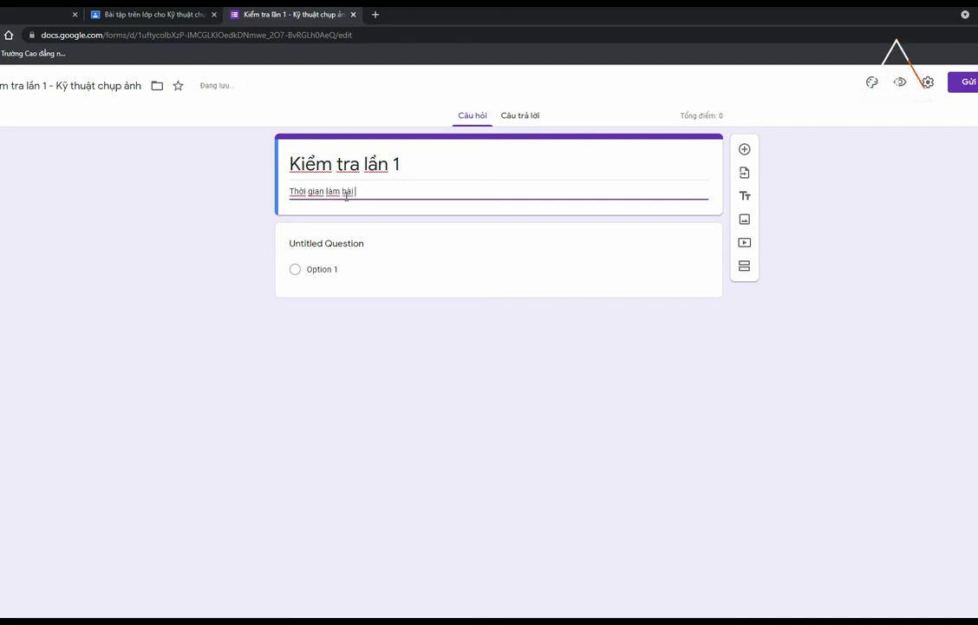
type("45 ophút")
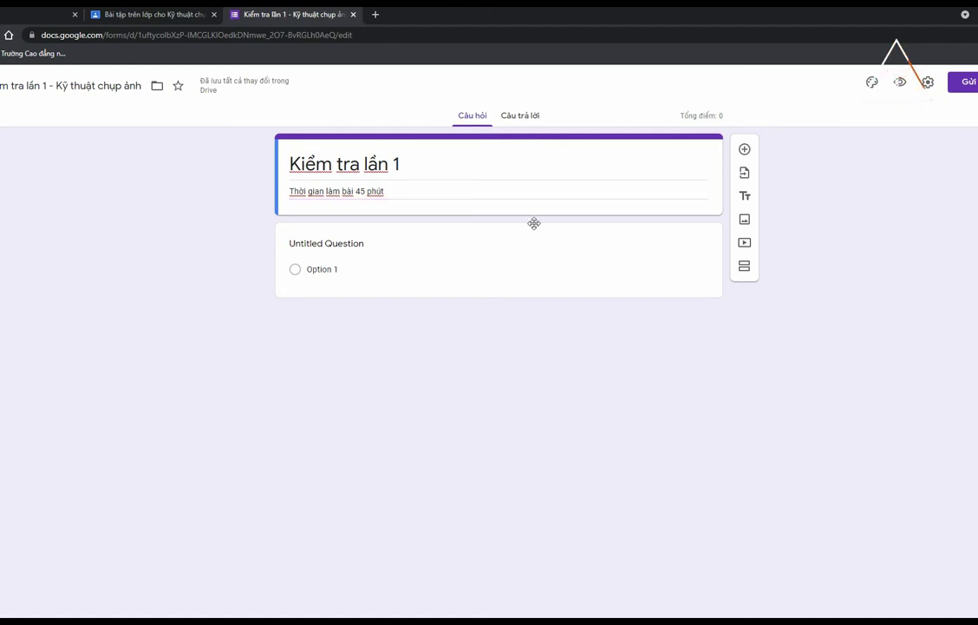
Choose Trắc nghiệm (multiple choice) as the type of the untitled first question
left_click(365, 250)
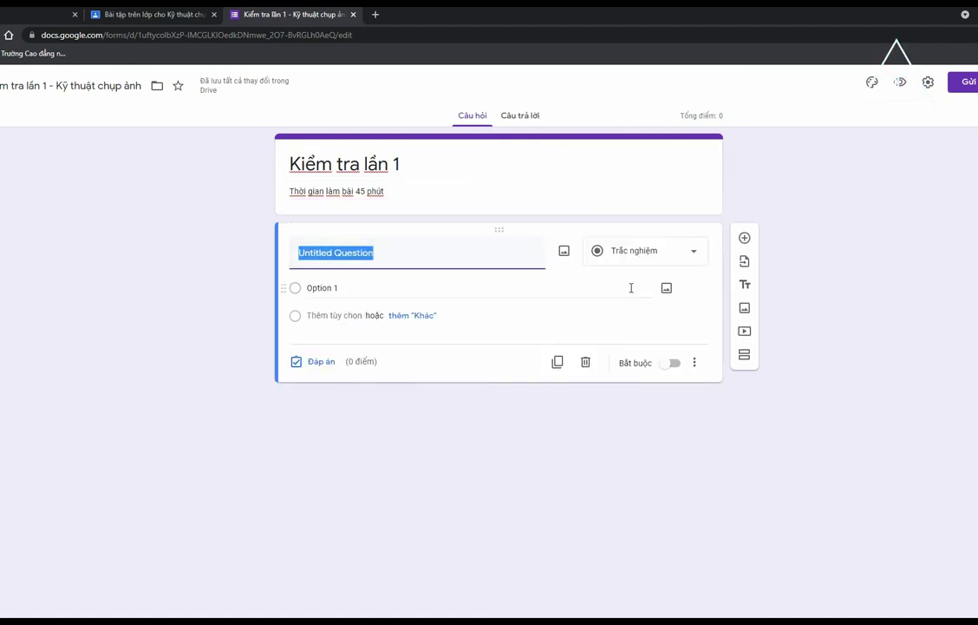
left_click(645, 255)
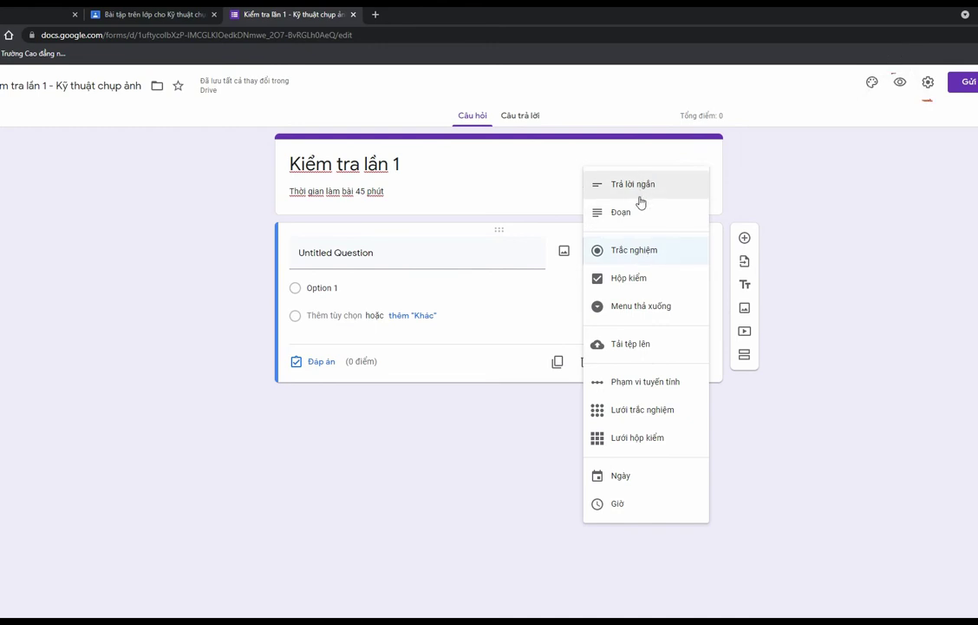
left_click(638, 251)
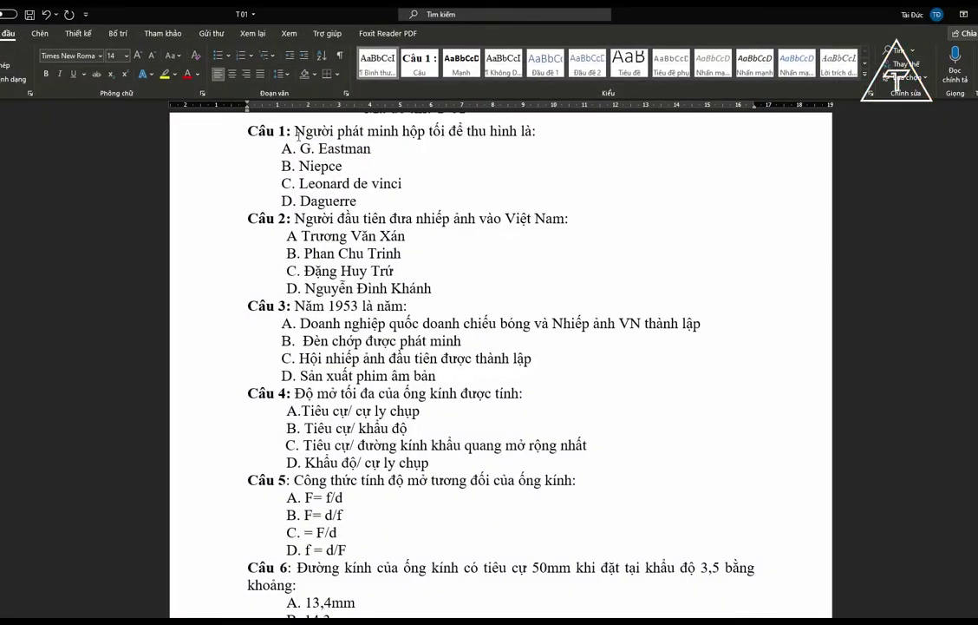
Copy the Câu 1 wording from the T01 Word document into the form's first question: "Người phát minh hộp tối để thu hình là"
left_click_drag(295, 131, 532, 135)
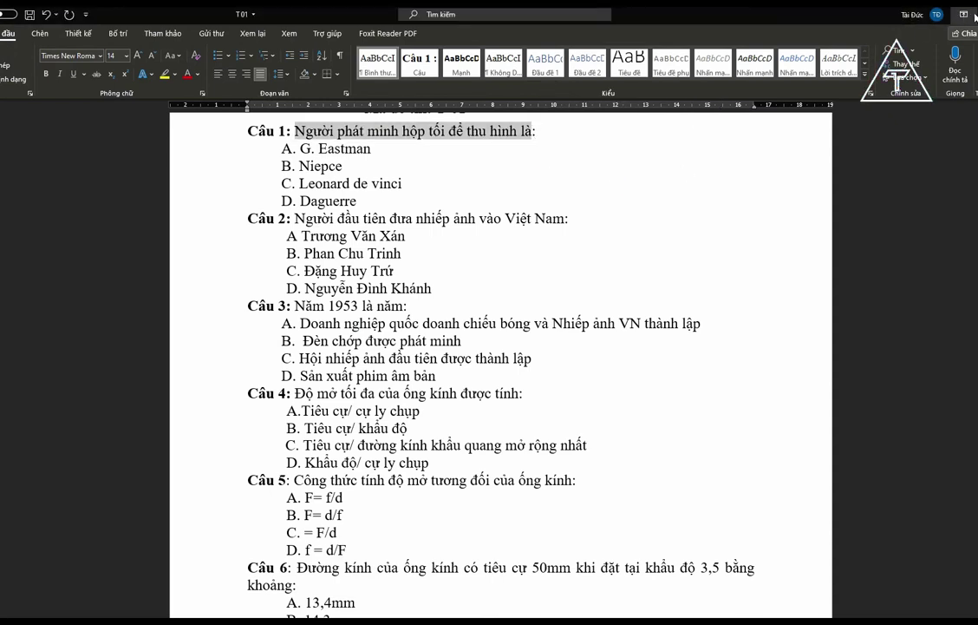
key("alt+Tab")
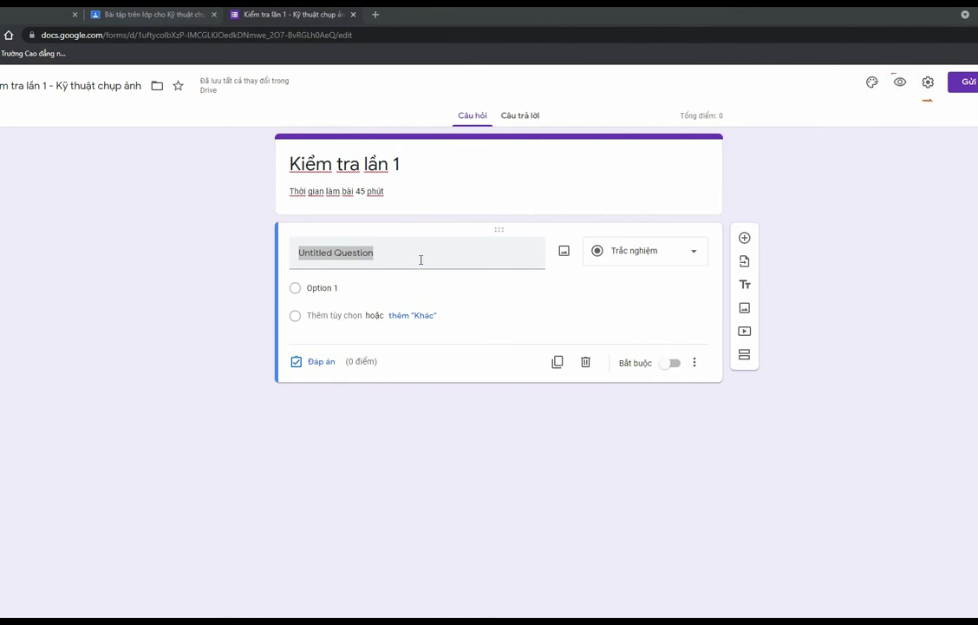
left_click(420, 257)
key("ctrl+a")
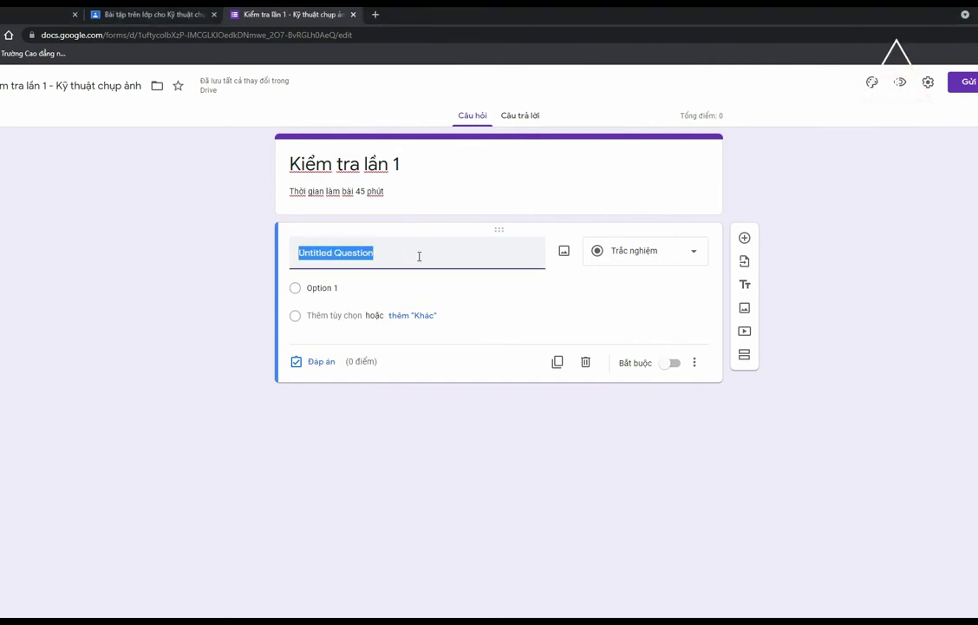
type("Người phát minh hộp tối để thu hình là")
Copy answer A, "G. Eastman", of Câu 1 from the Word document into the form question's first option
key("alt+Tab")
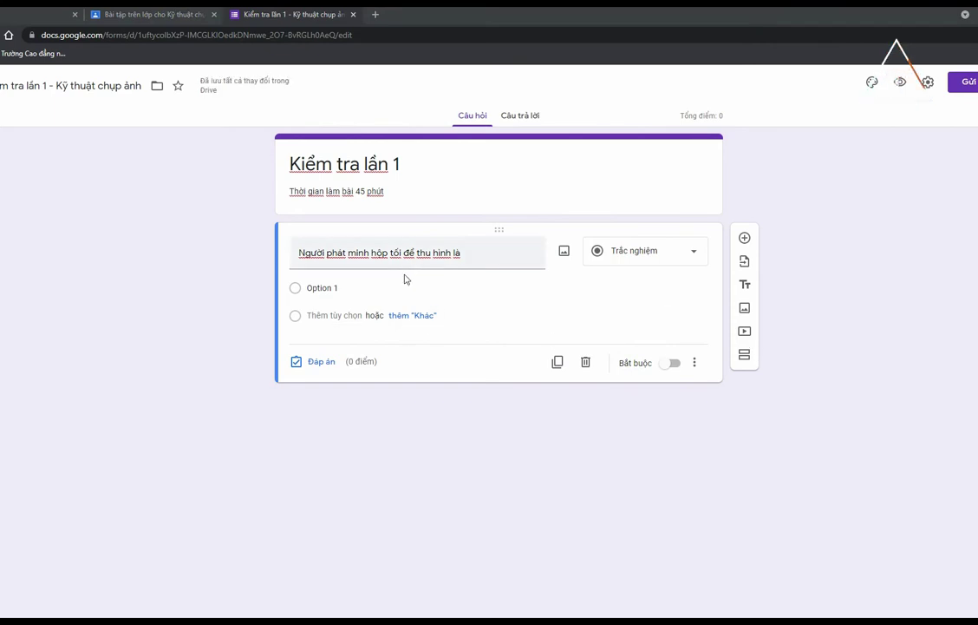
key("alt+Tab")
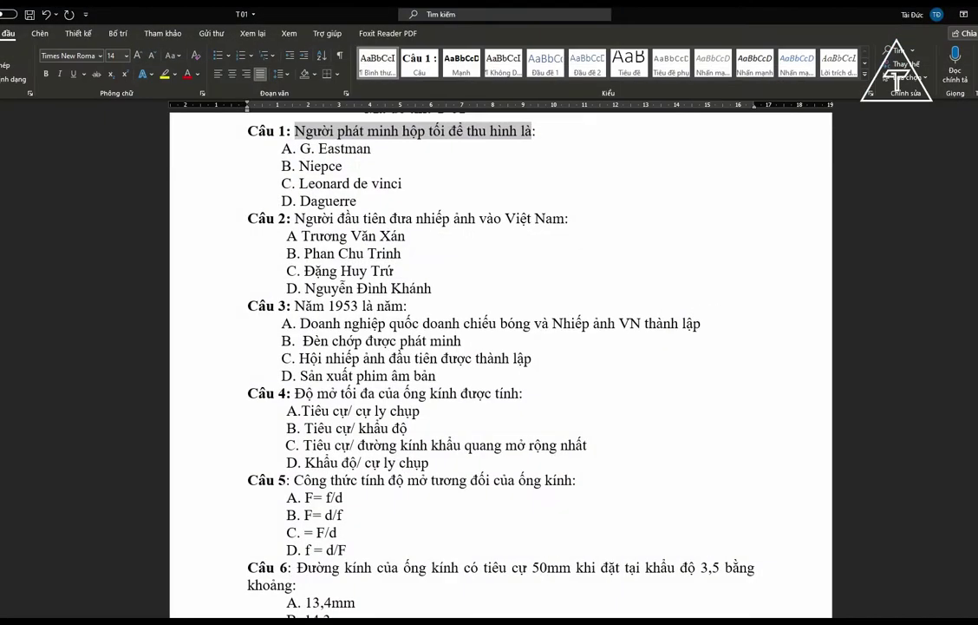
scroll(286, 270, "up", 1)
left_click_drag(376, 226, 301, 228)
key("ctrl+c")
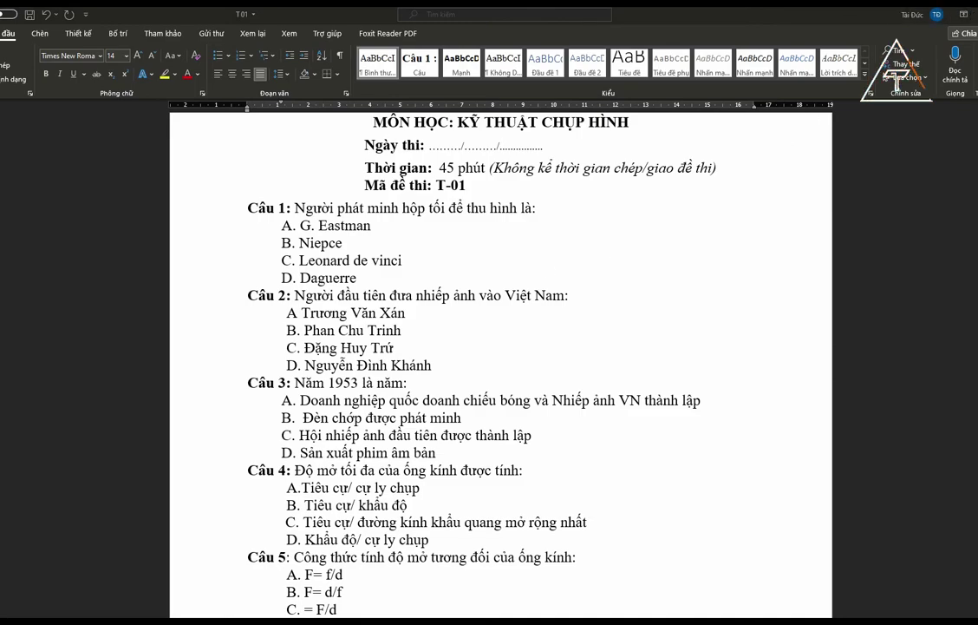
key("alt+Tab")
left_click(383, 290)
key("ctrl+v")
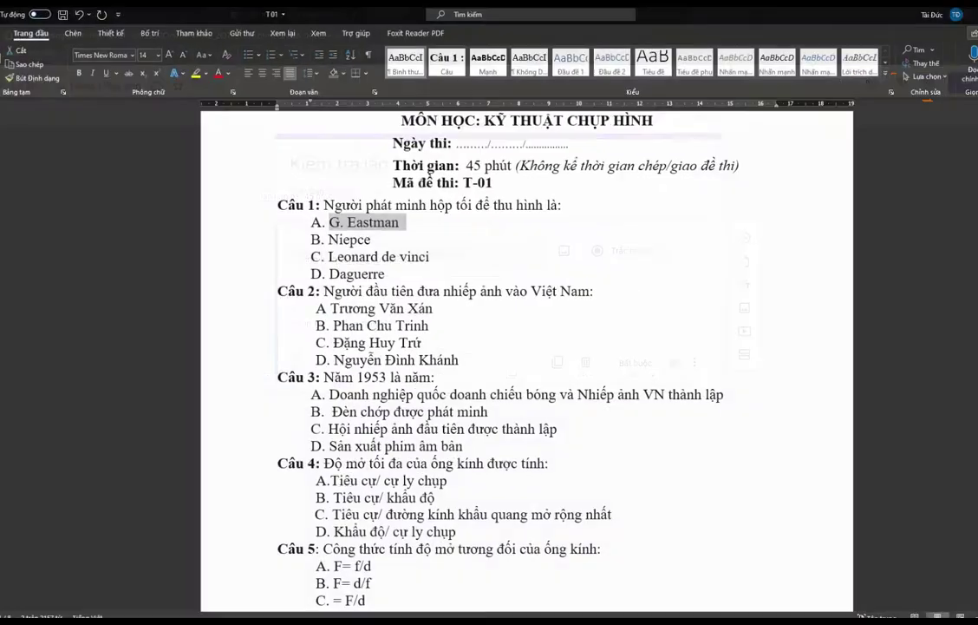
Copy answer B, "Niepce", of Câu 1 from the Word document into the form question as its second option
key("alt+Tab")
left_click(343, 245)
left_click_drag(343, 245, 298, 243)
key("ctrl+c")
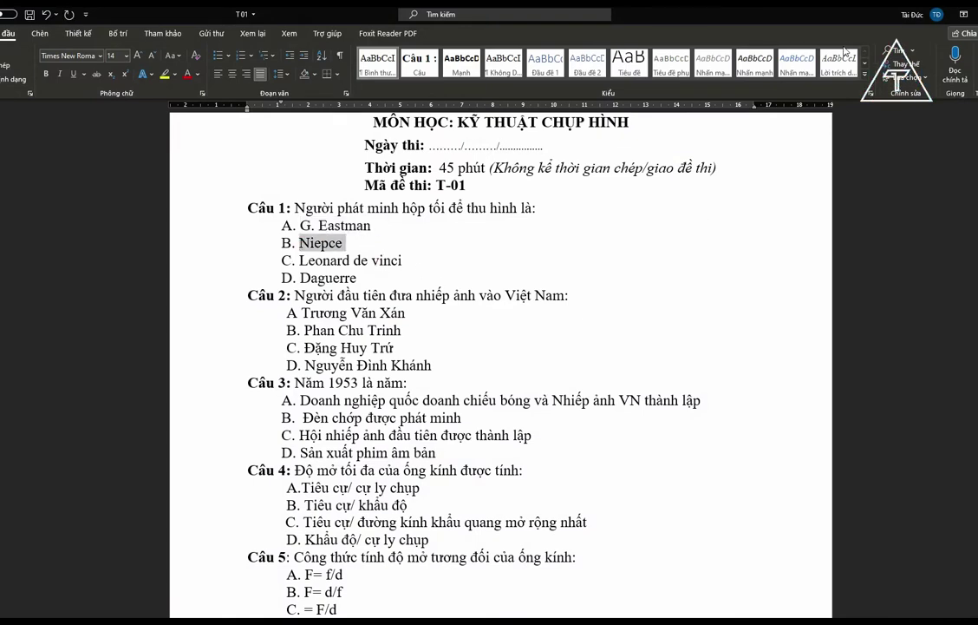
key("super+Right")
left_click(344, 301)
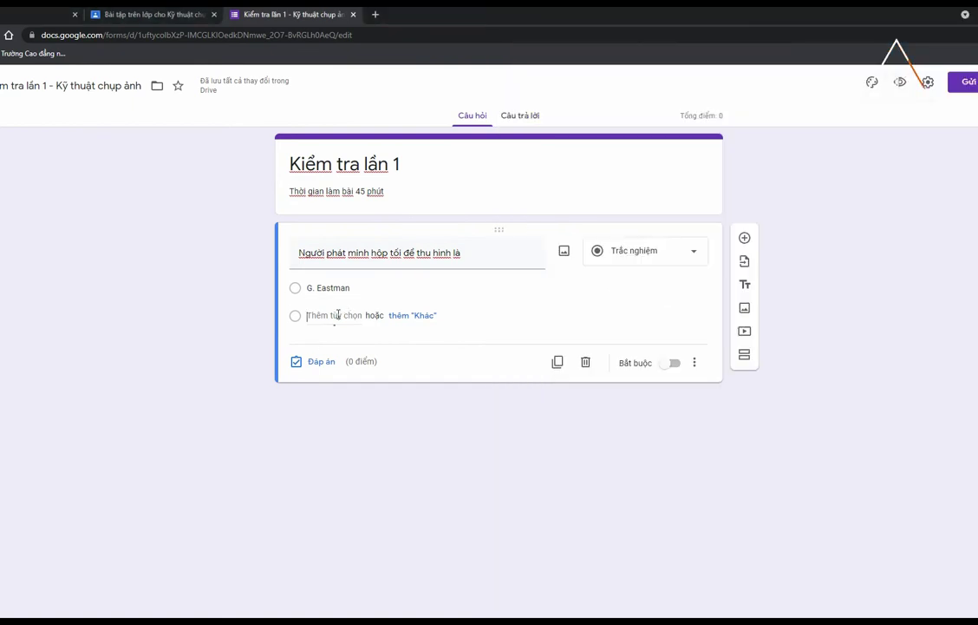
left_click(338, 314)
key("ctrl+v")
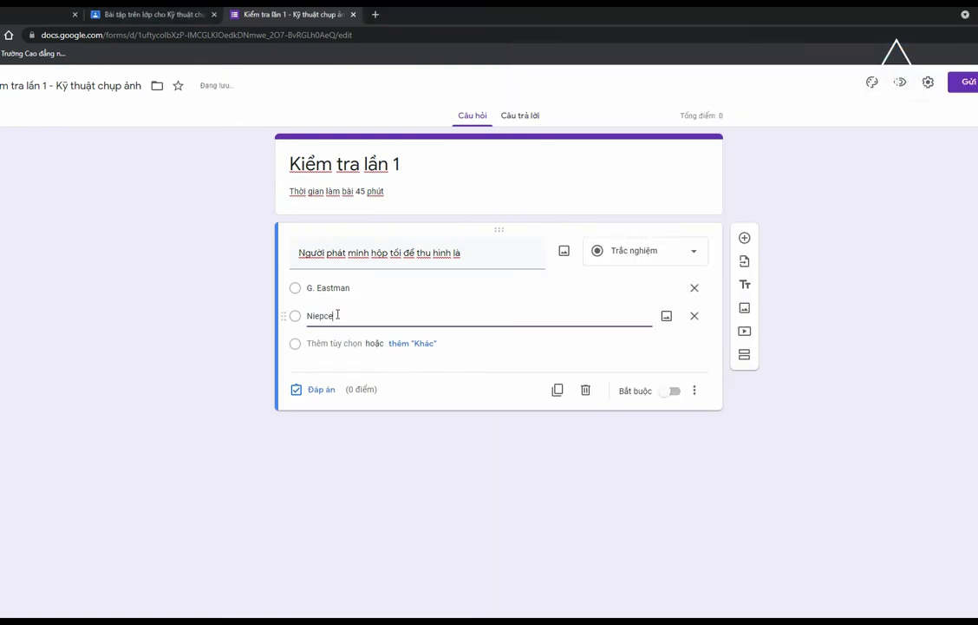
Place the form and Word document side by side and copy answer C, "Leonard de vinci", into the question's third option
key("super+Left")
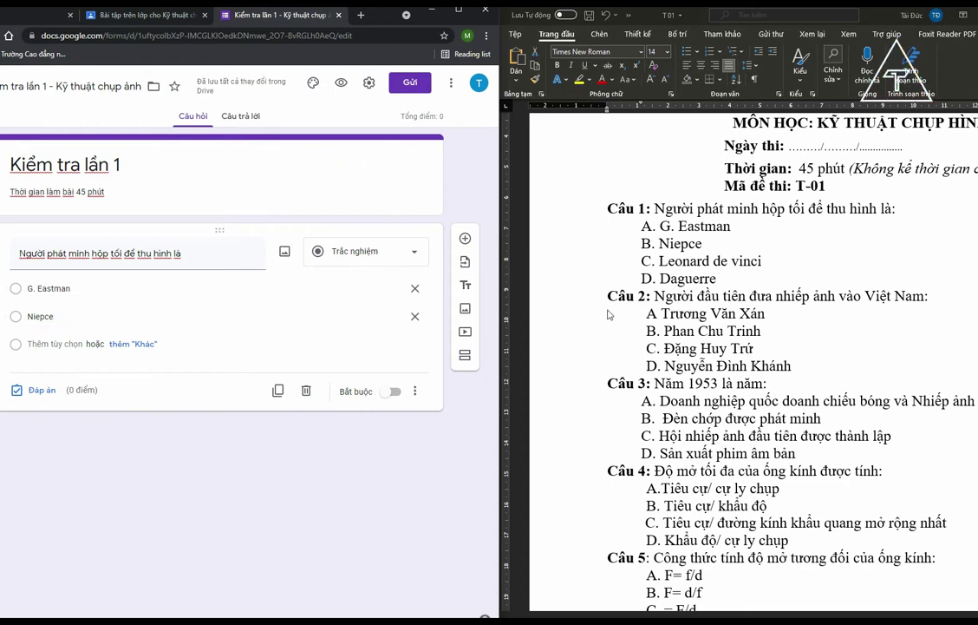
double_click(681, 243)
left_click_drag(763, 260, 659, 260)
key("ctrl+c")
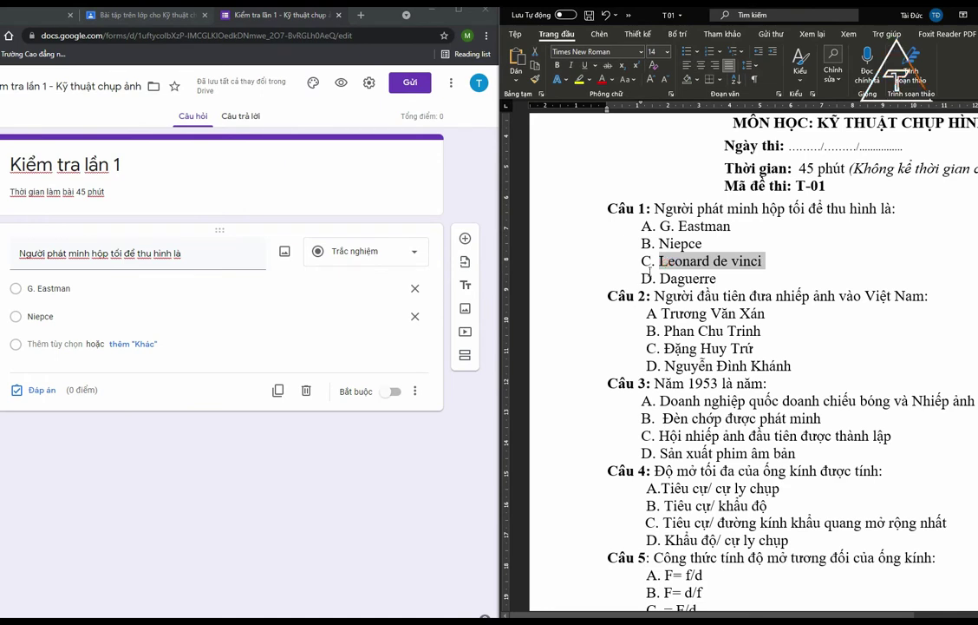
left_click(60, 344)
key("ctrl+v")
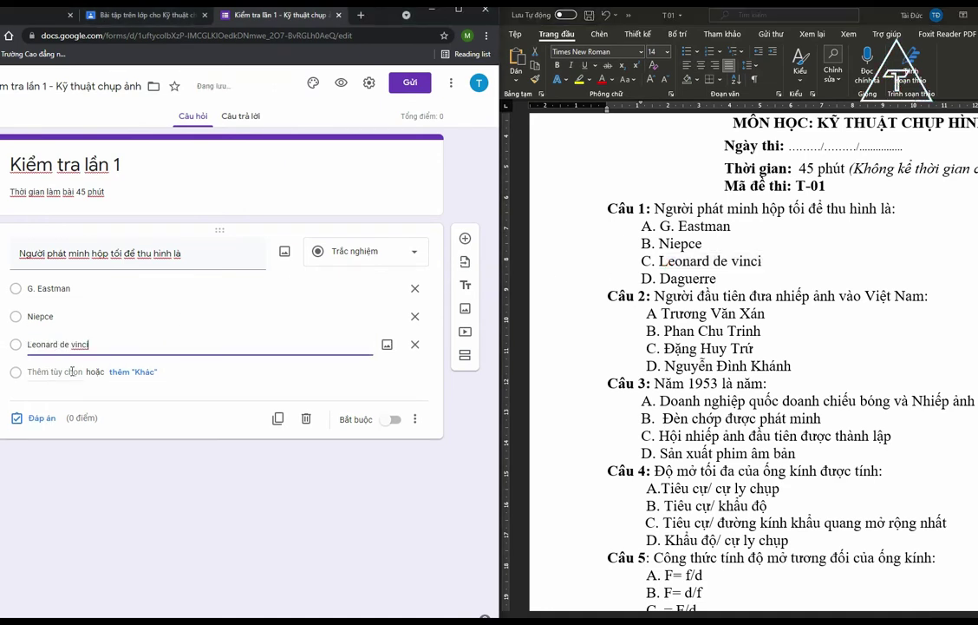
Copy answer D, "Daguerre", of Câu 1 from the Word document into the question's fourth option
double_click(687, 279)
key("ctrl+c")
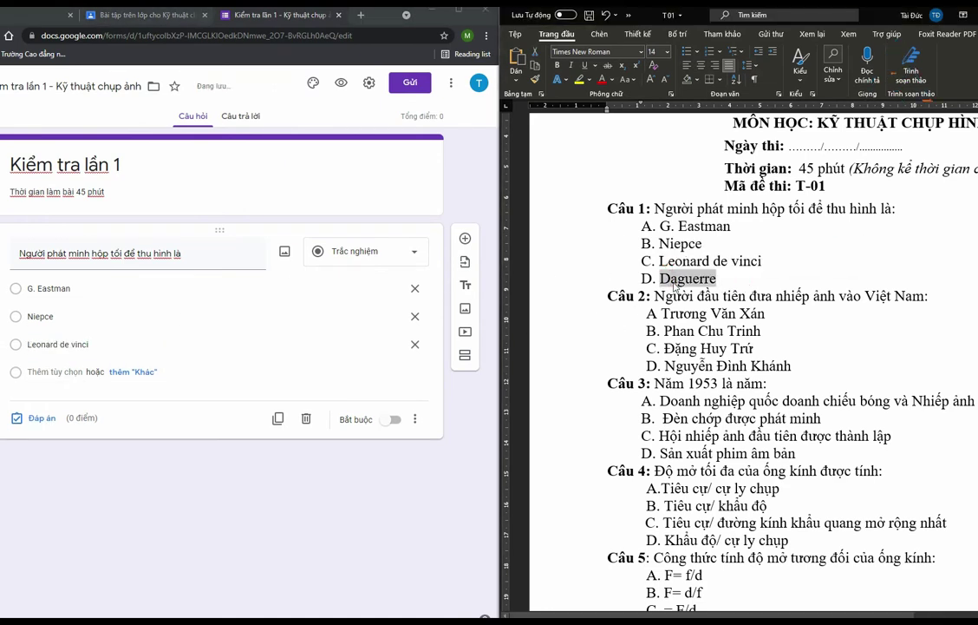
left_click(61, 371)
key("ctrl+v")
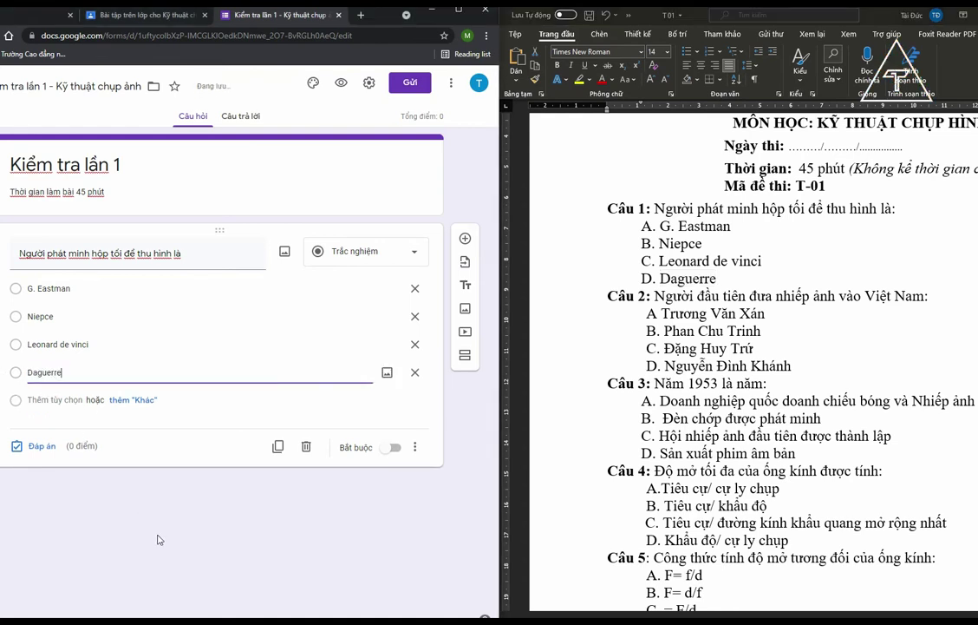
In the first question's answer key, mark "Leonard de vinci" as correct and set the score to 1 point
left_click(41, 446)
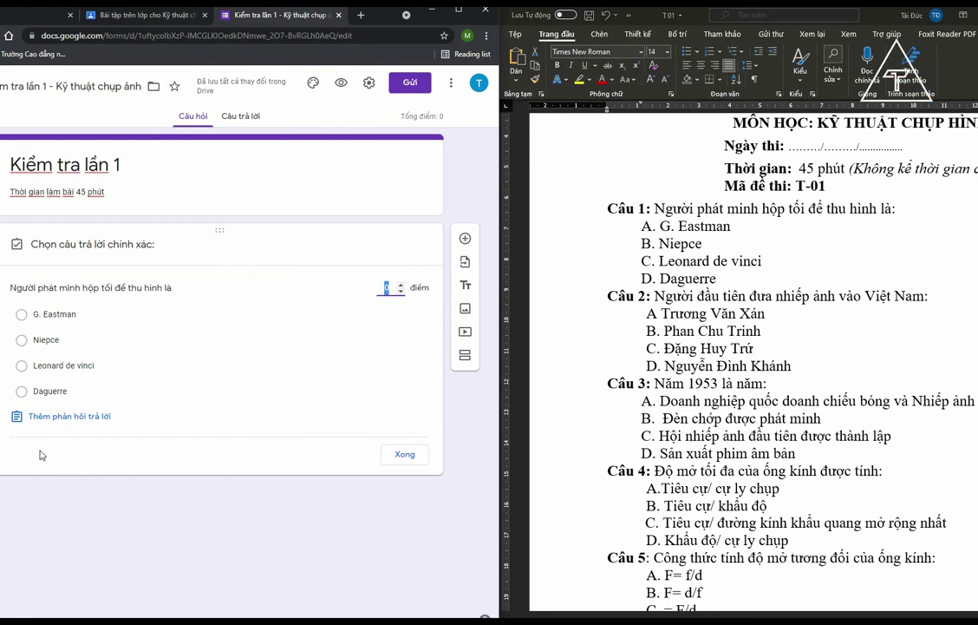
left_click(22, 371)
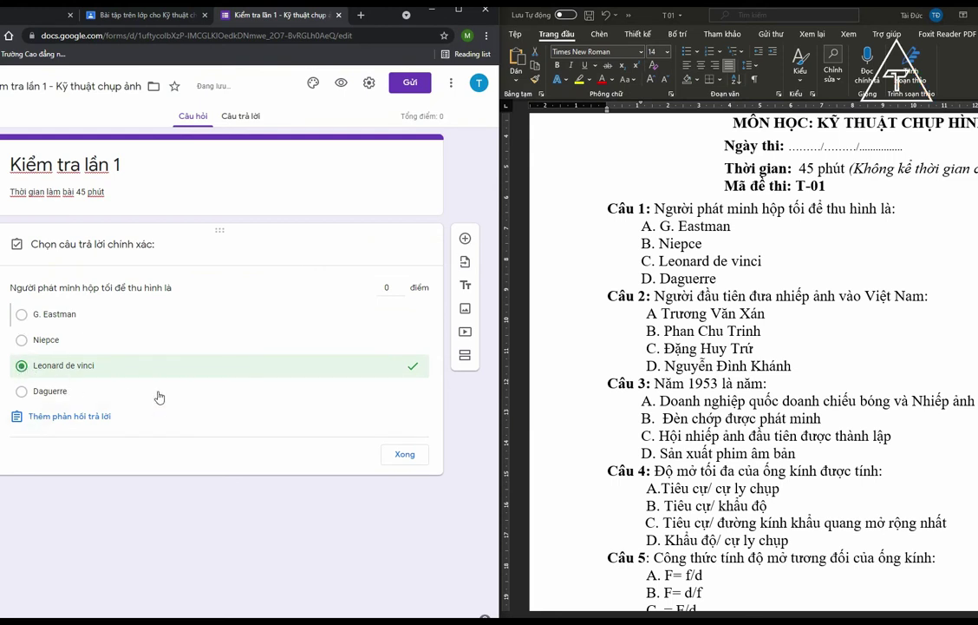
left_click(389, 287)
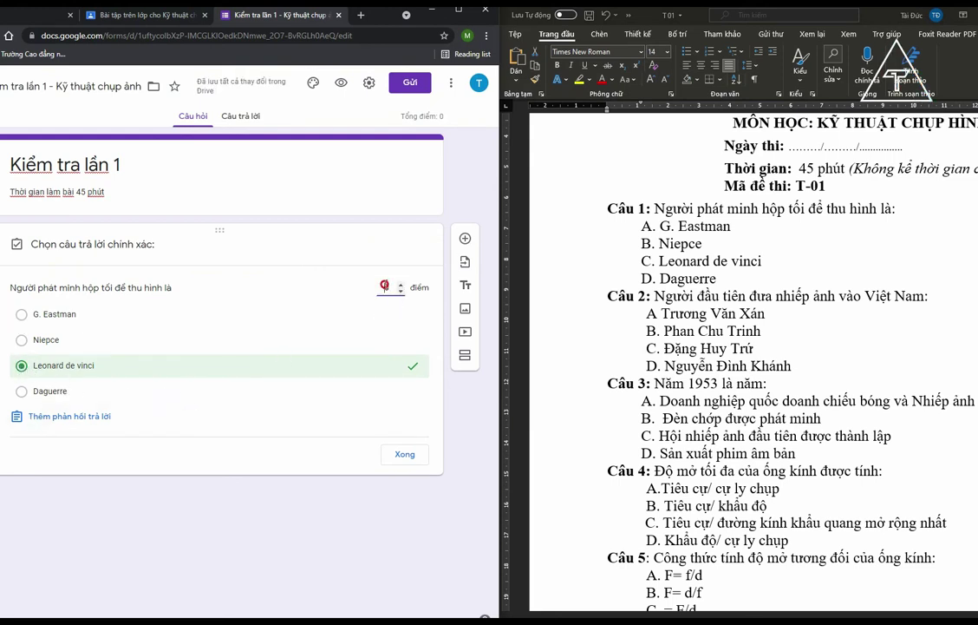
type("1")
left_click(404, 454)
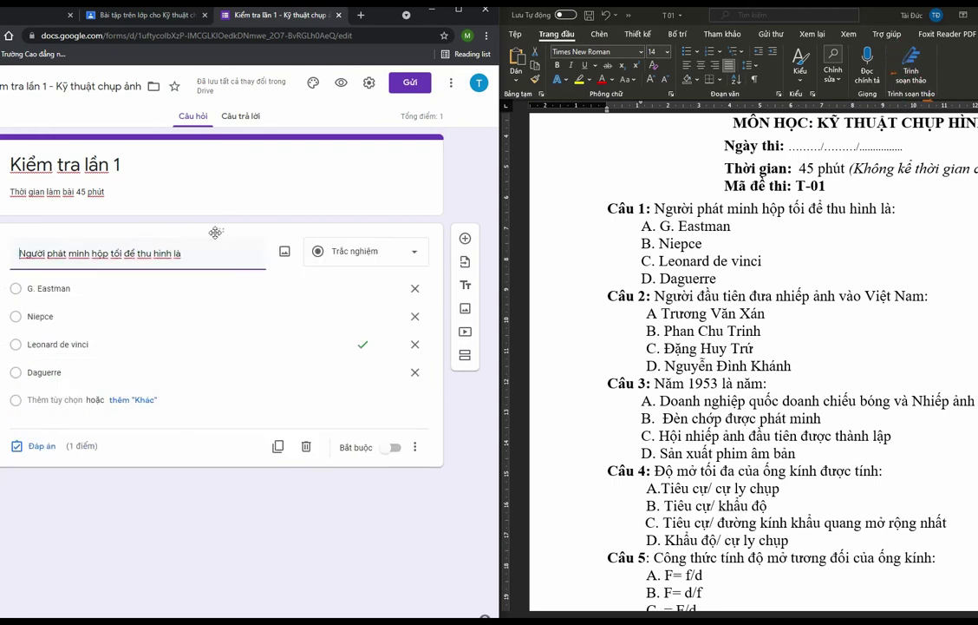
Duplicate the first question and replace the copy's question text with the Câu 2 wording, "Người đầu tiên đưa nhiếp ảnh vào Việt Nam"
double_click(688, 277)
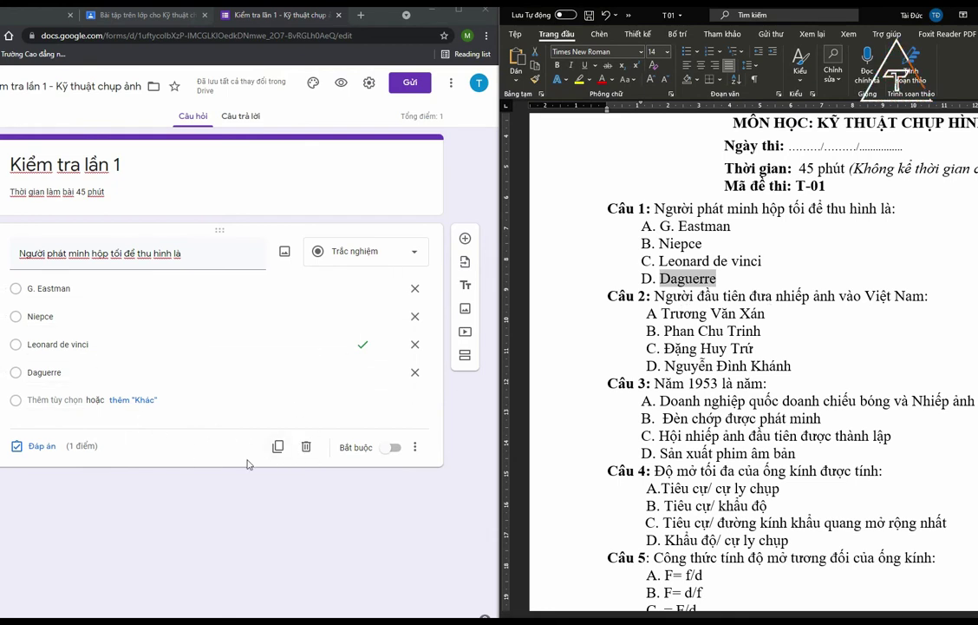
left_click(278, 448)
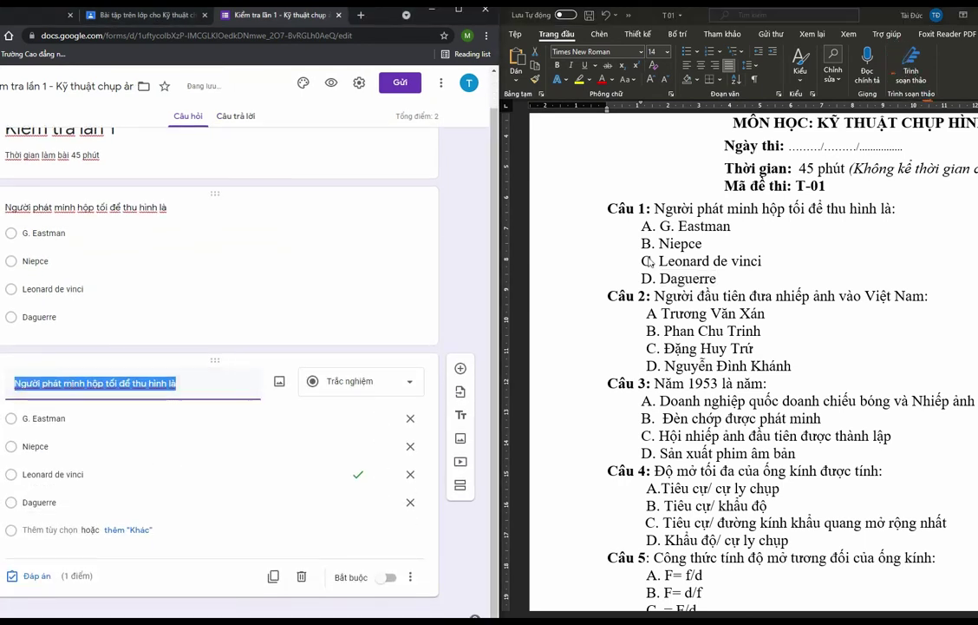
double_click(689, 277)
left_click_drag(657, 296, 925, 297)
key("ctrl+c")
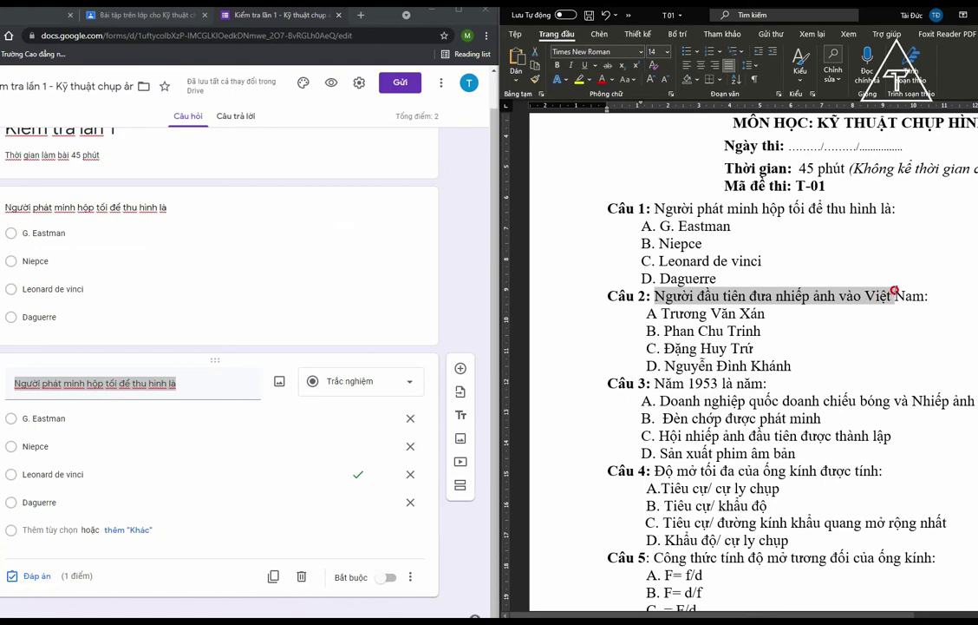
triple_click(151, 383)
key("ctrl+v")
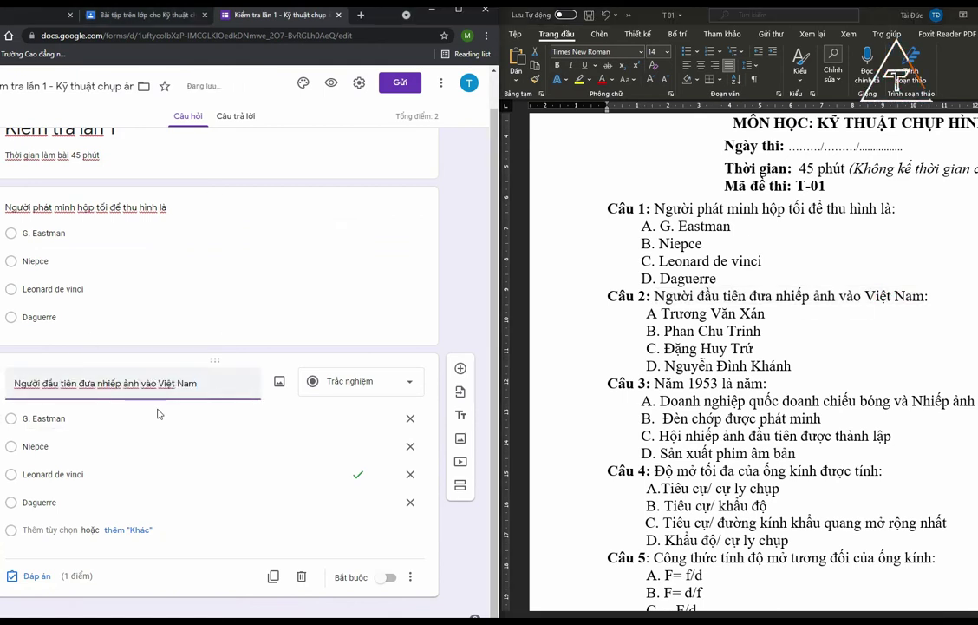
Replace the second question's first option with answer A of Câu 2, "Trương Văn Xán", copied from the Word document
key("alt+Tab")
left_click_drag(763, 313, 682, 314)
key("ctrl+c")
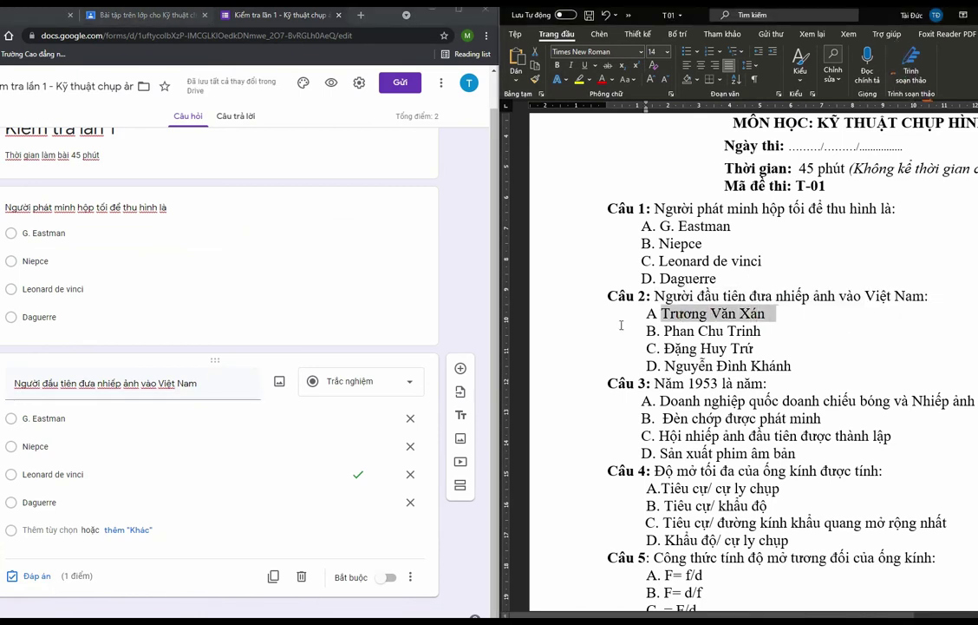
triple_click(59, 418)
key("ctrl+v")
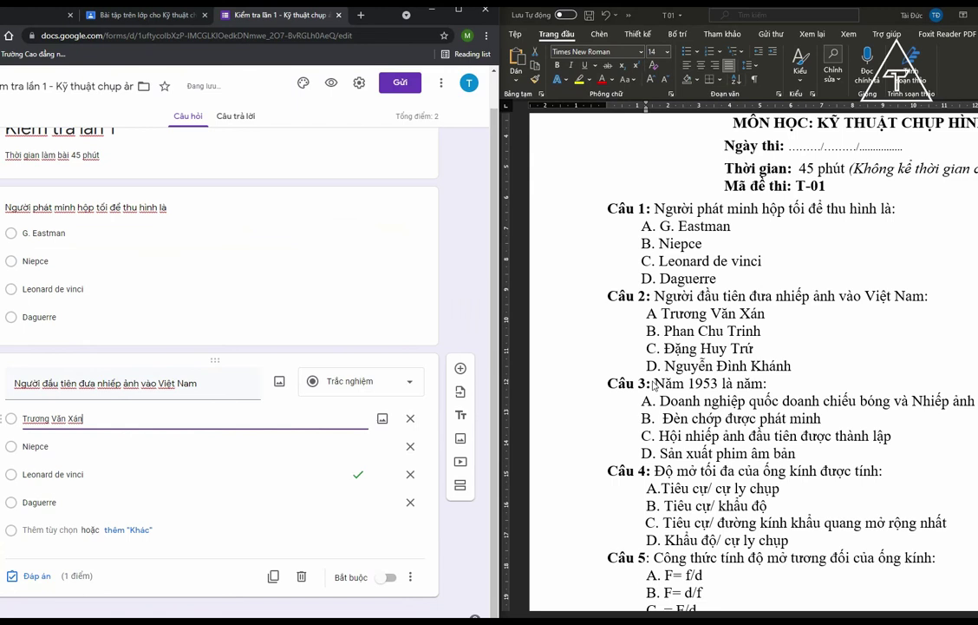
Replace the second question's second option with answer B of Câu 2, "Phan Chu Trinh", copied from the Word document
key("alt+Tab")
left_click_drag(772, 331, 664, 330)
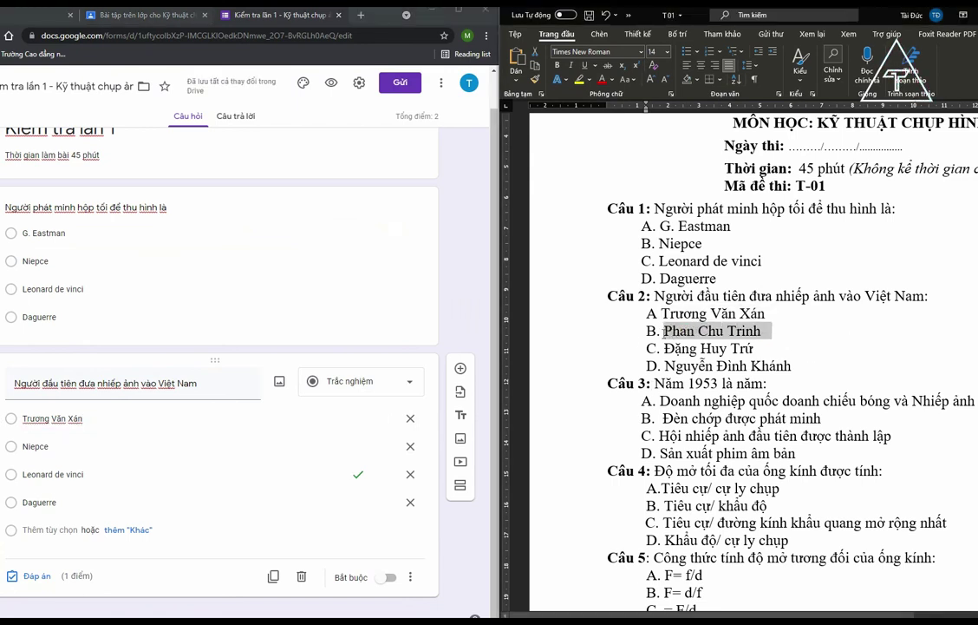
key("ctrl+c")
triple_click(72, 444)
key("ctrl+v")
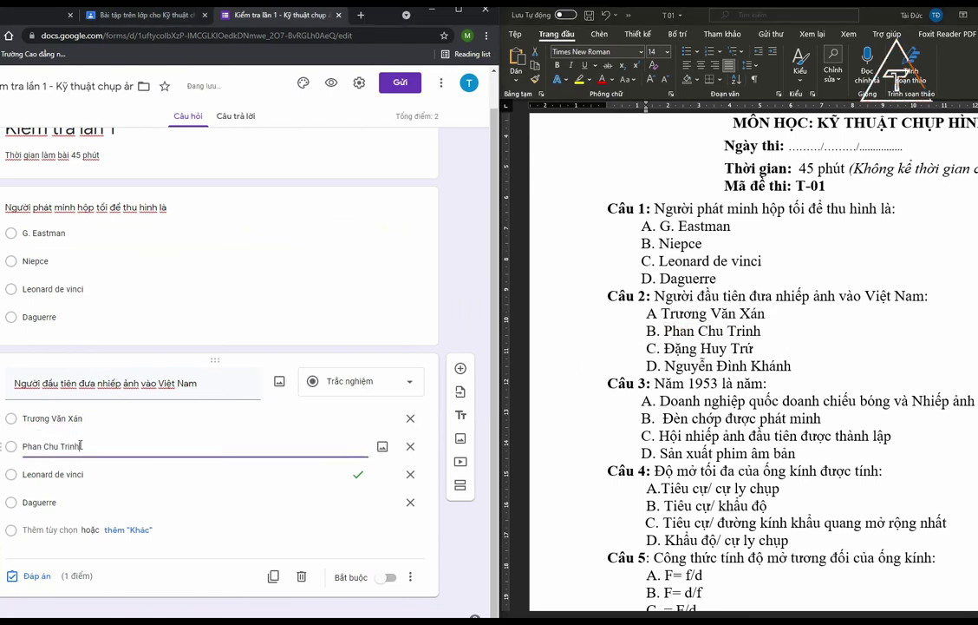
Replace the second question's third option with answer C of Câu 2, "Đặng Huy Trứ", copied from the Word document
key("alt+Tab")
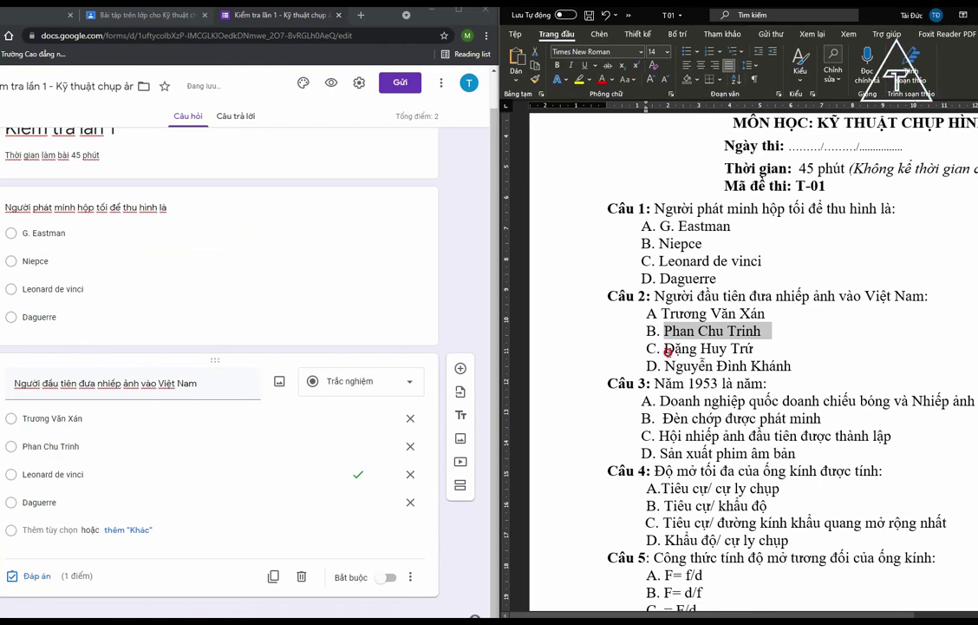
left_click_drag(665, 348, 755, 350)
key("ctrl+c")
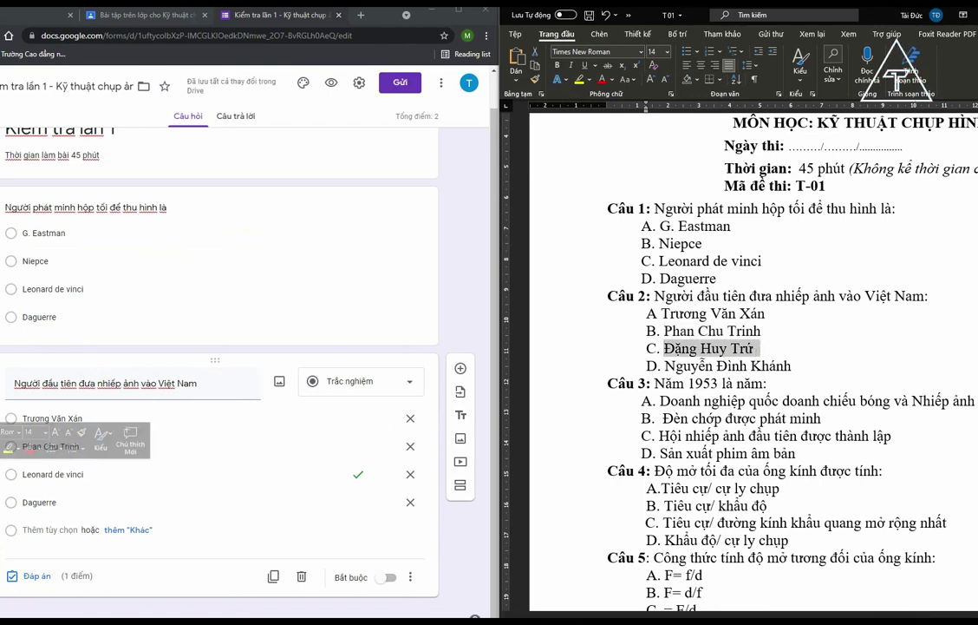
triple_click(121, 473)
key("ctrl+v")
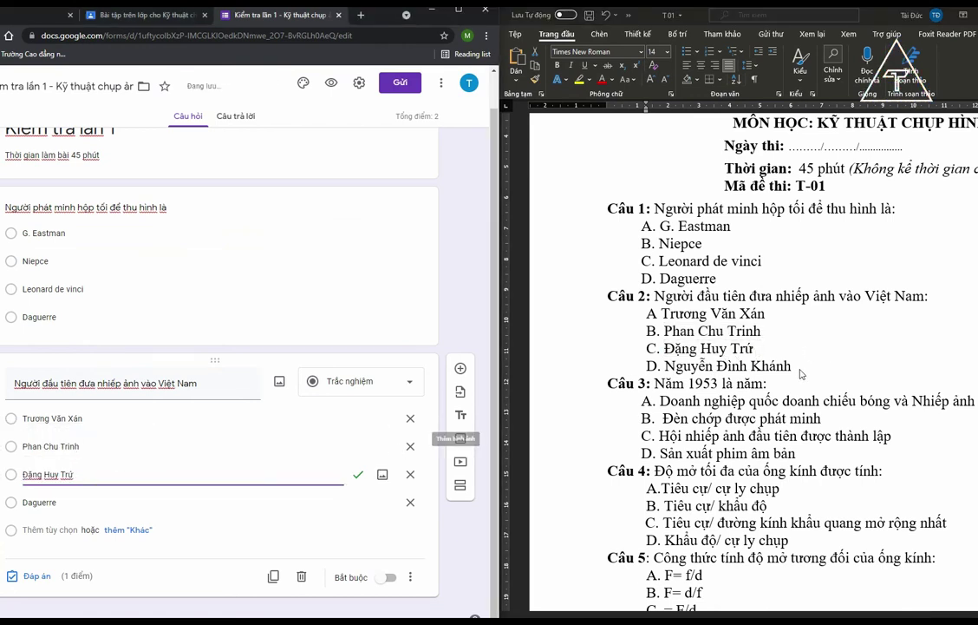
Replace the second question's fourth option with answer D of Câu 2, "Nguyễn Đình Khánh", copied from the Word document
key("alt+Tab")
left_click(800, 366)
left_click_drag(800, 366, 685, 367)
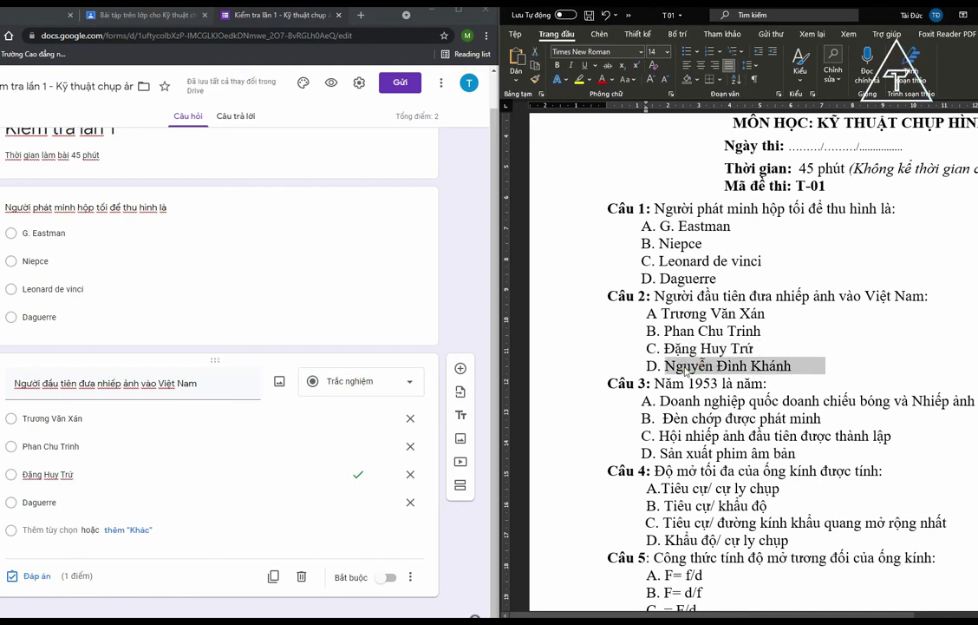
key("ctrl+c")
triple_click(58, 503)
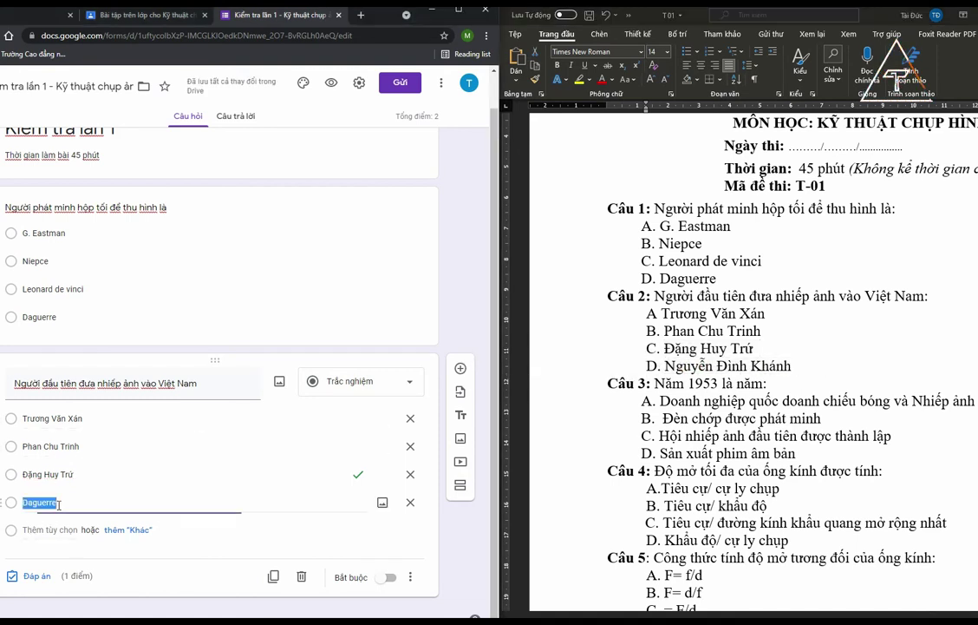
key("ctrl+v")
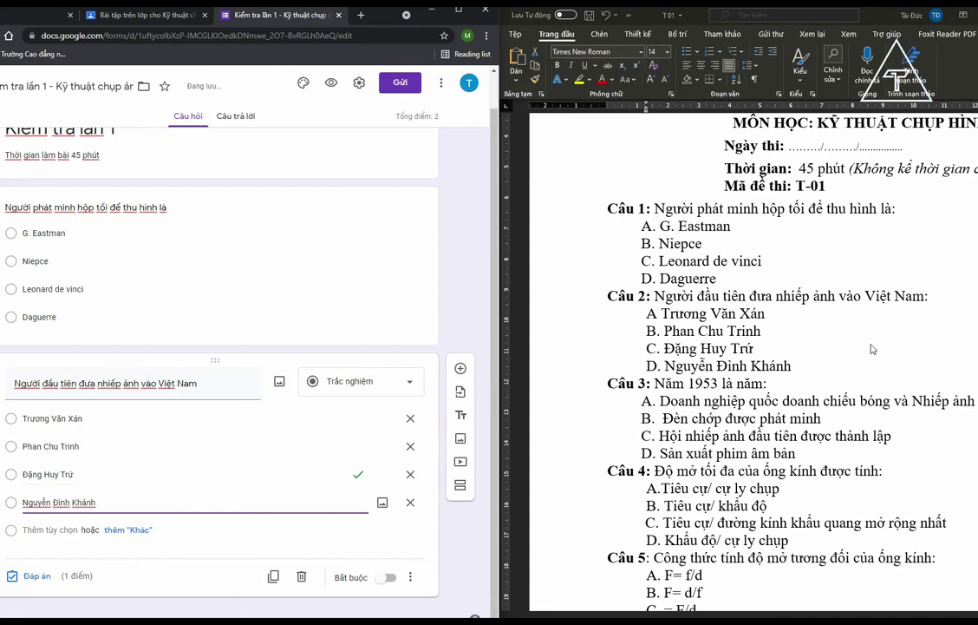
Check the correct answer and score in the second question's answer key and close it
key("alt+Tab")
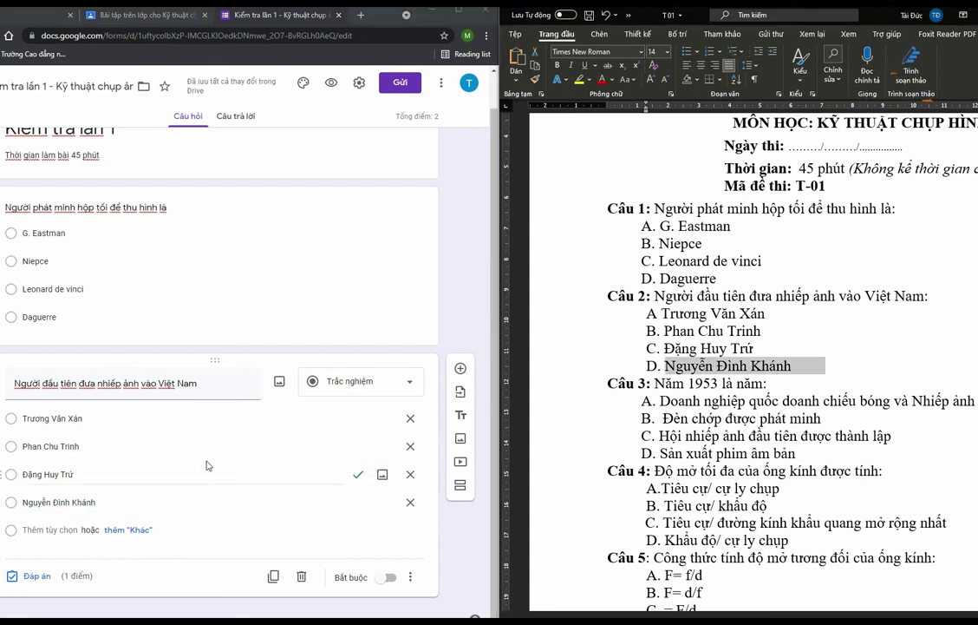
left_click(33, 577)
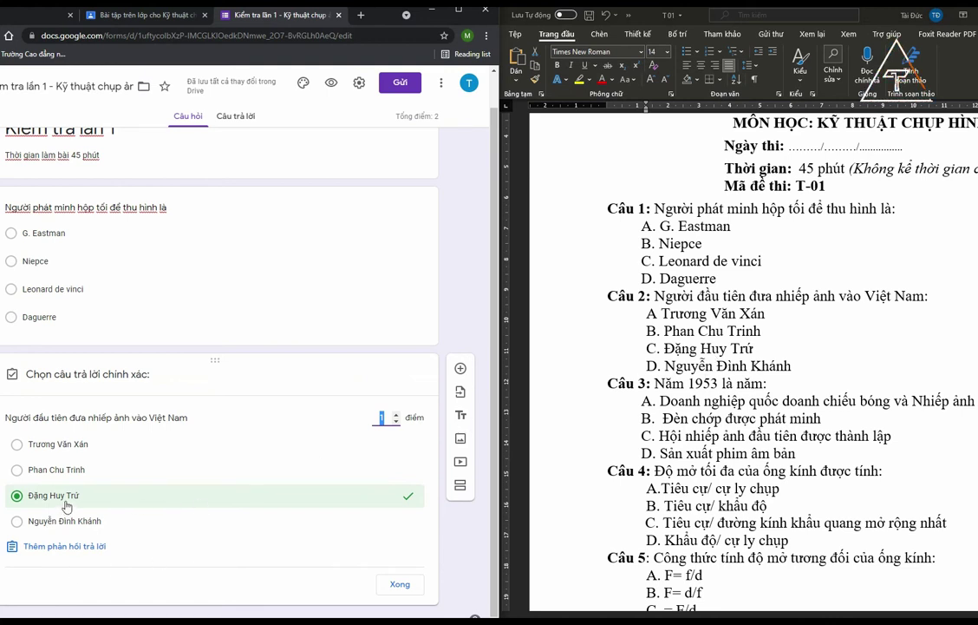
left_click(402, 586)
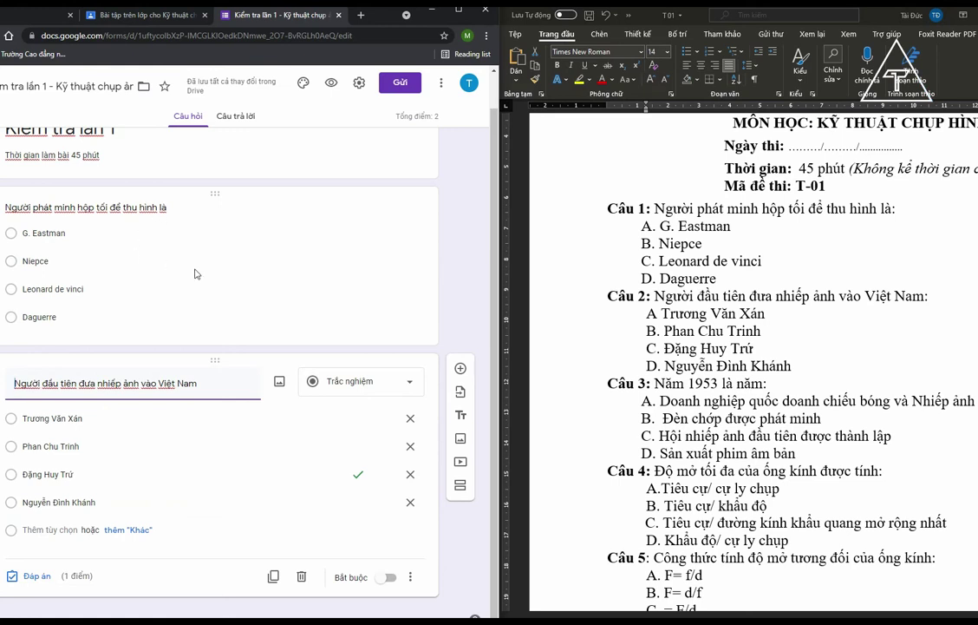
Review the two questions in the form and the further exam questions in the Word document around Câu 6
scroll(184, 297, "up", 1)
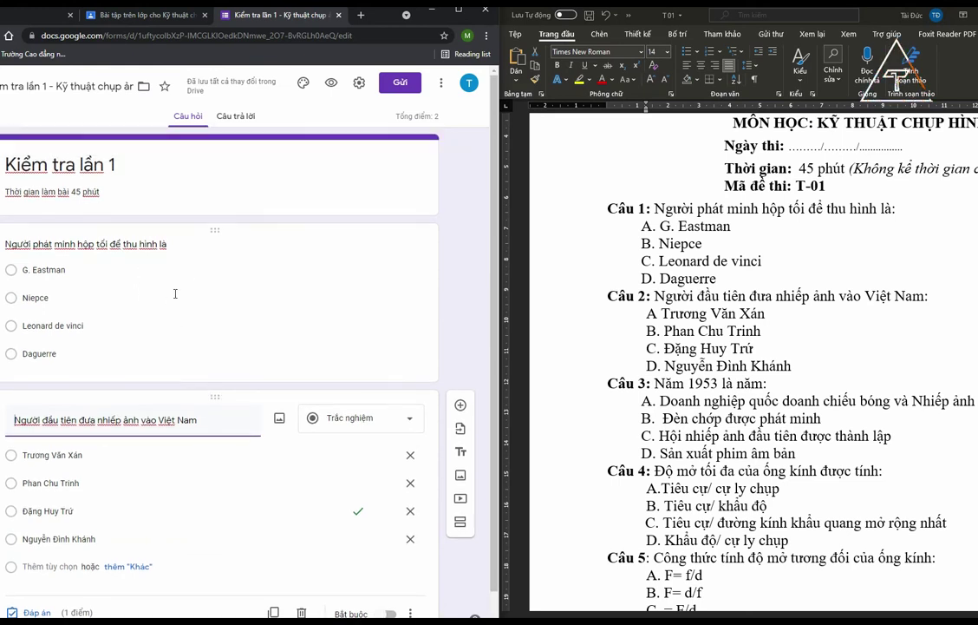
scroll(196, 538, "down", 1)
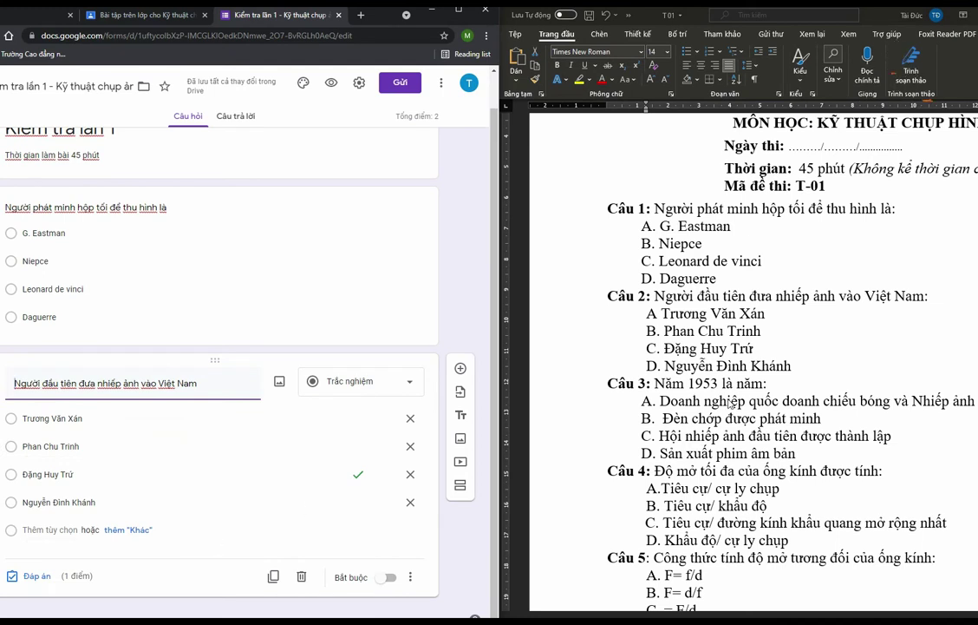
scroll(725, 404, "down", 9)
scroll(718, 418, "up", 2)
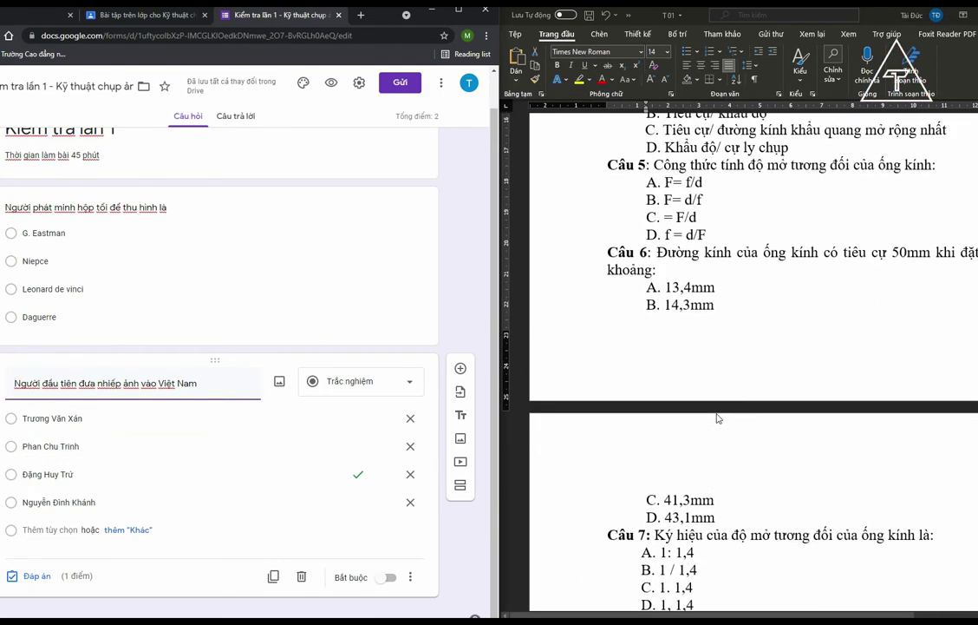
left_click(659, 264)
triple_click(659, 264)
left_click(658, 262)
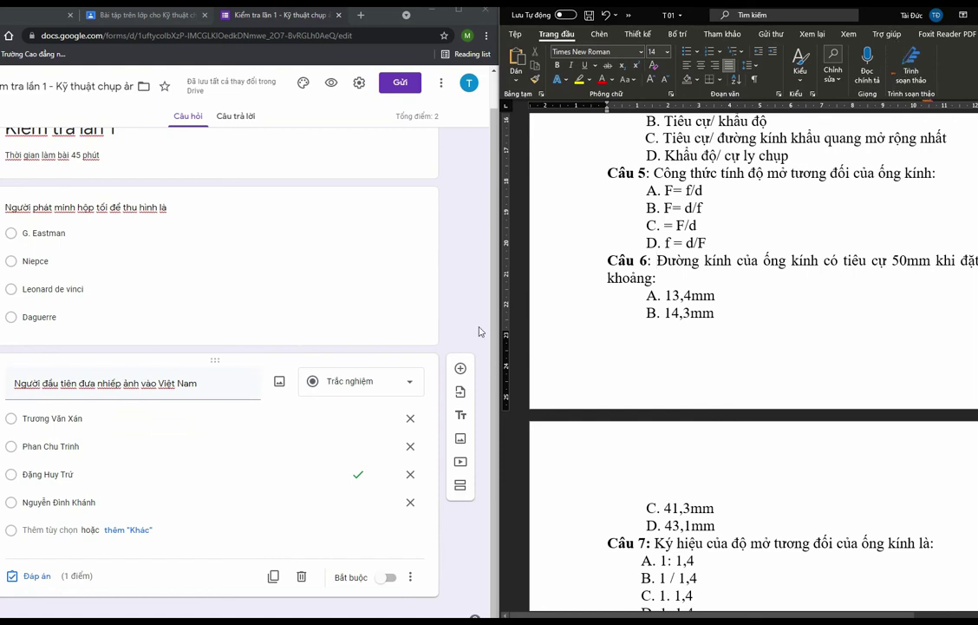
Add a third question to the form and change its type to short answer (Trả lời ngắn)
left_click(462, 368)
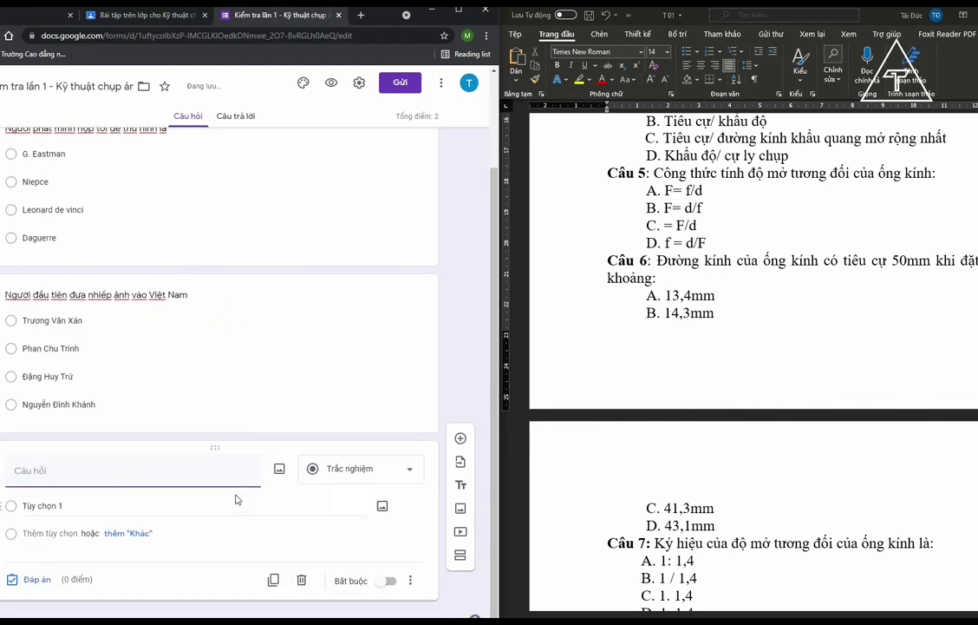
left_click(367, 471)
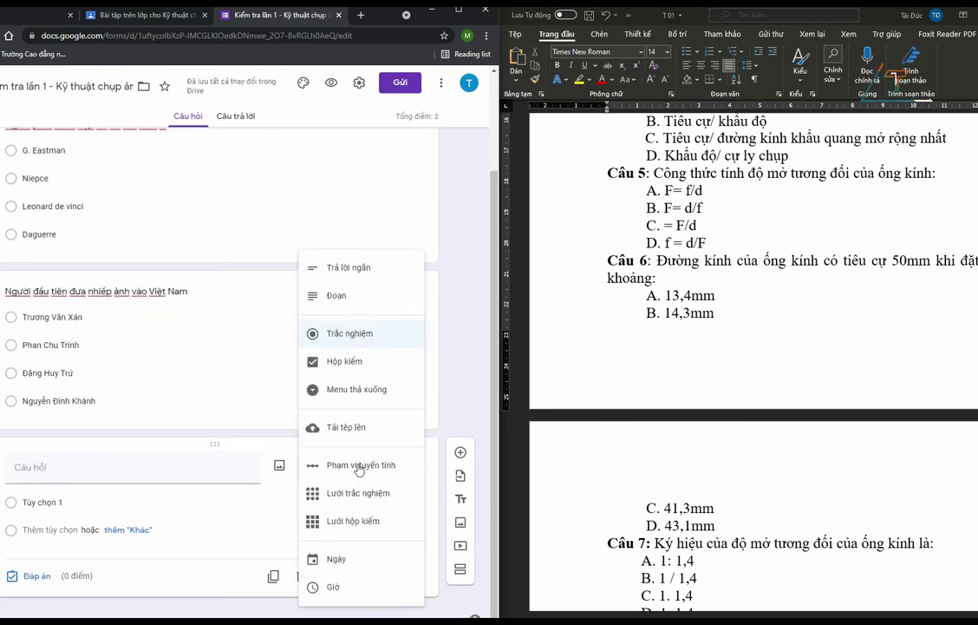
left_click(368, 270)
Fill in the third question's text with Câu 6 copied from the Word document, ending it with a colon
left_click(577, 231)
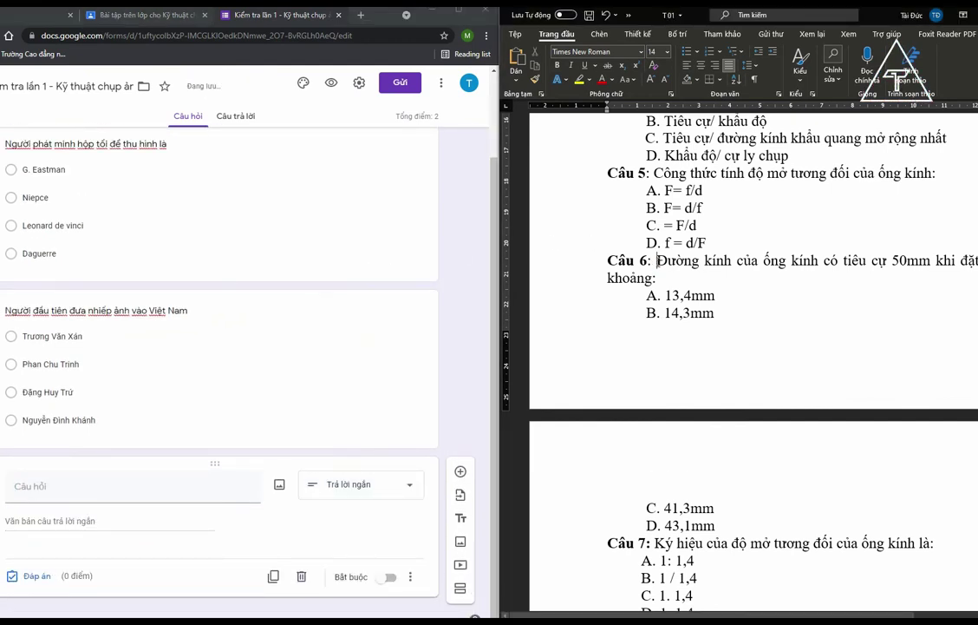
left_click_drag(655, 268, 656, 280)
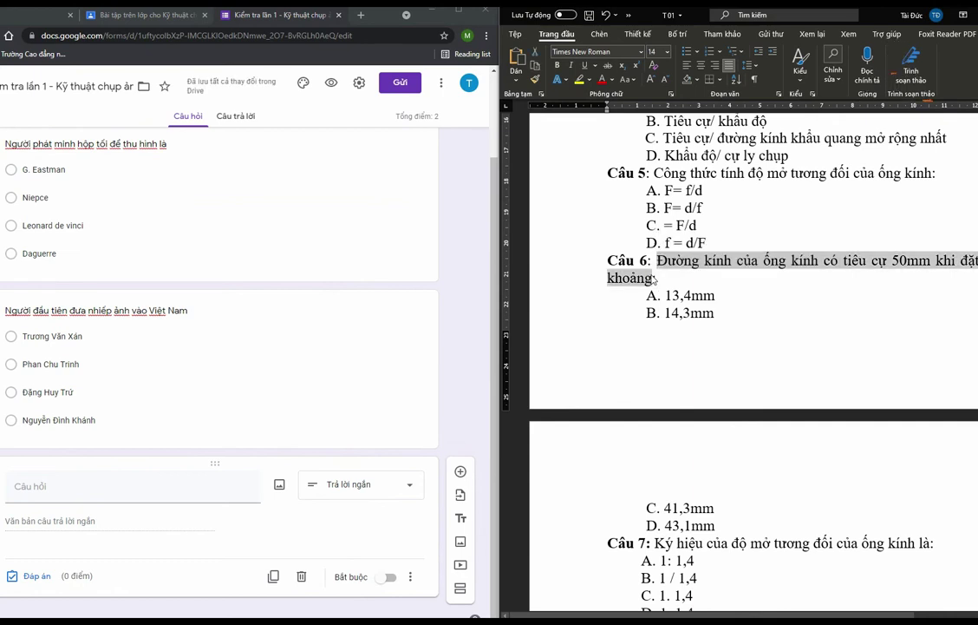
left_click(107, 492)
key("ctrl+v")
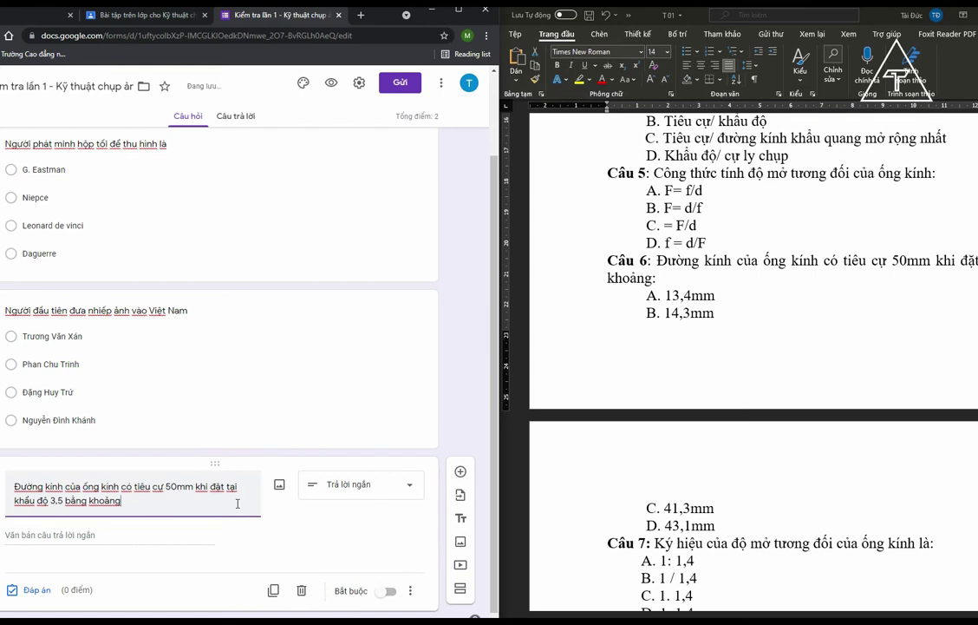
type(":")
left_click(107, 544)
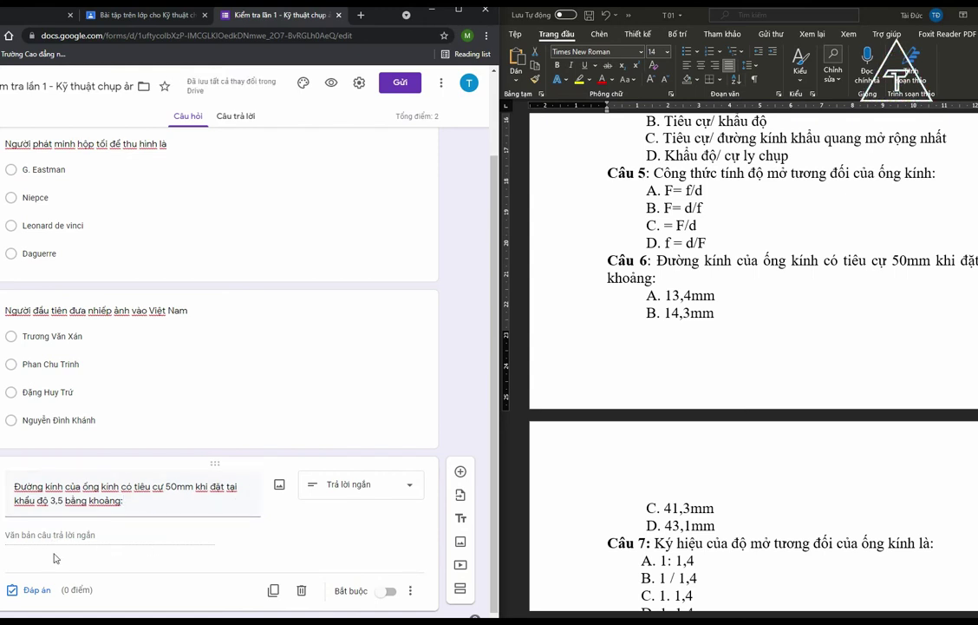
Add "14,3 mm" and "14,3" as the accepted correct answers in the third question's answer key
scroll(211, 361, "down", 1)
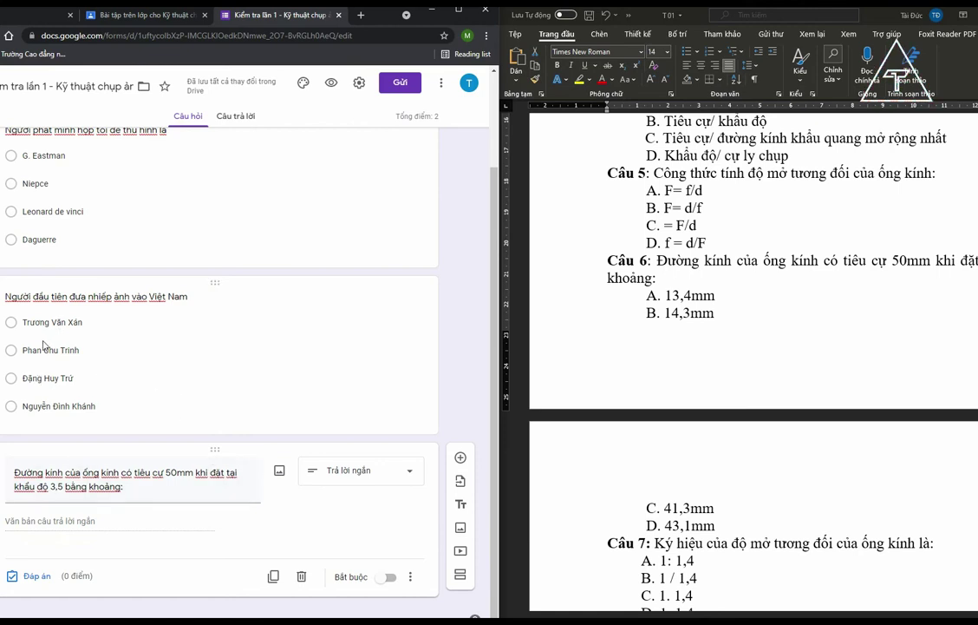
left_click(31, 576)
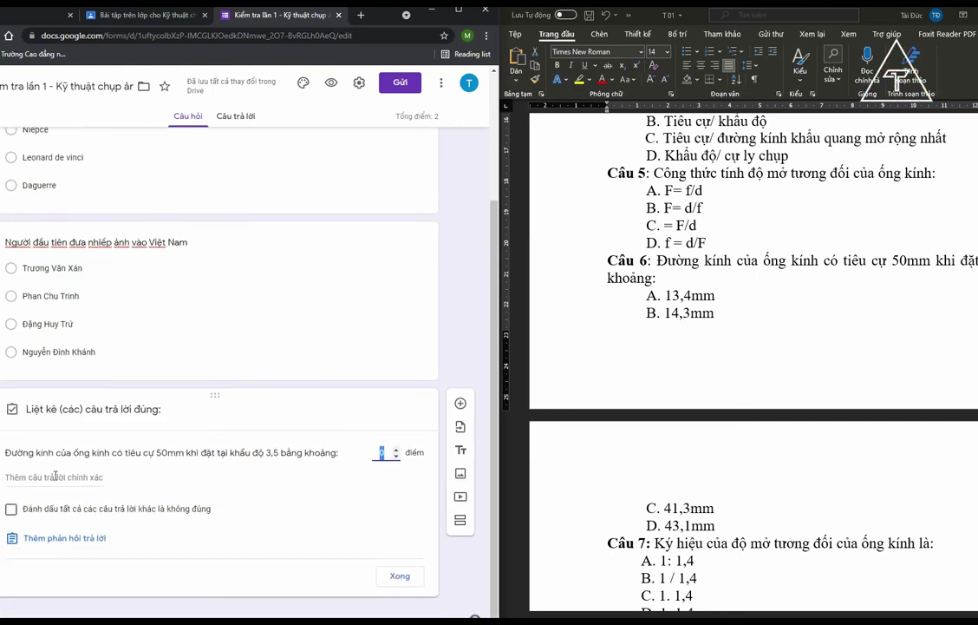
left_click(54, 476)
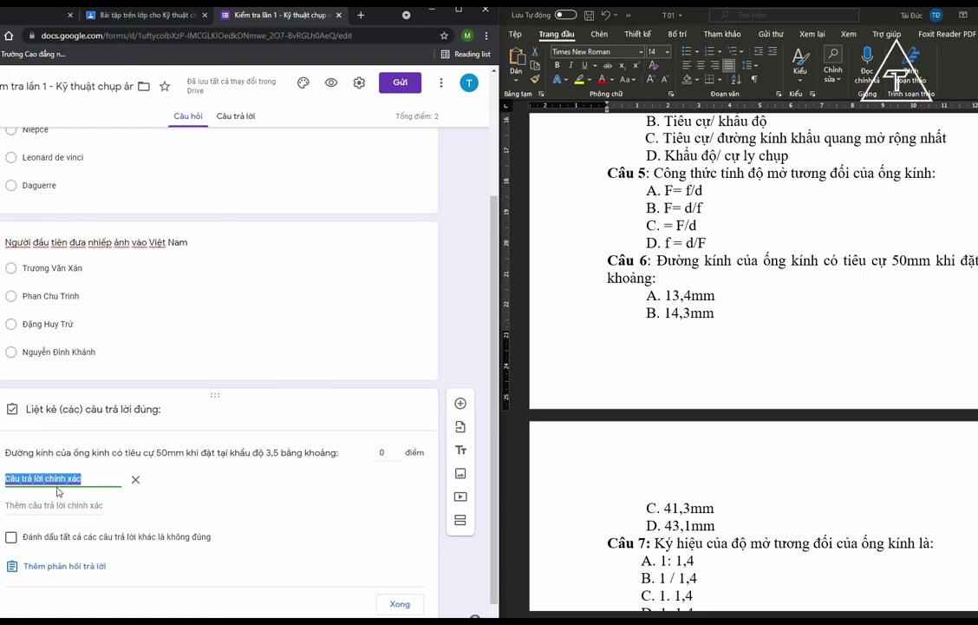
type("14,3")
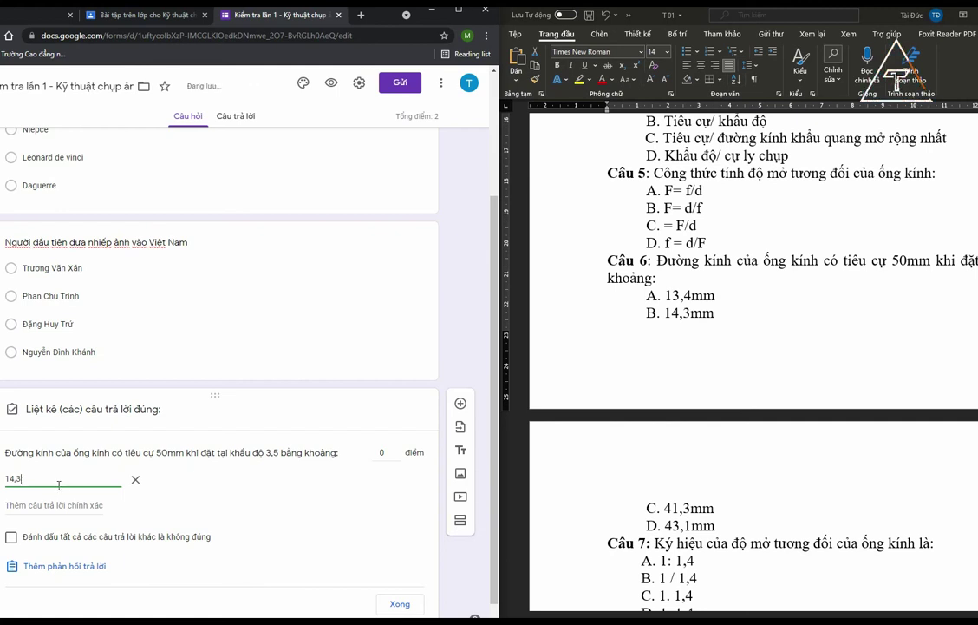
left_click(18, 505)
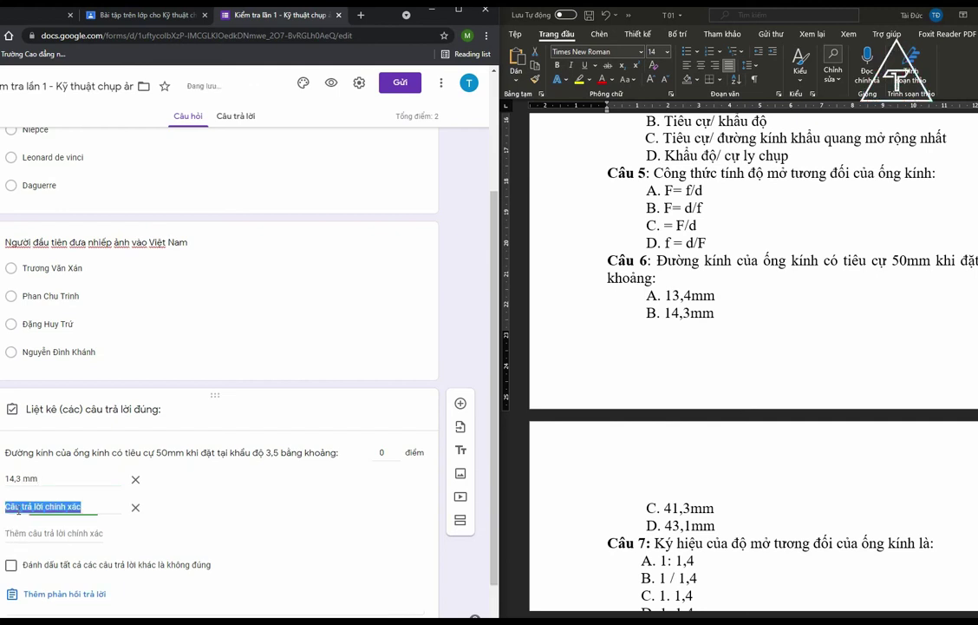
type("14,3")
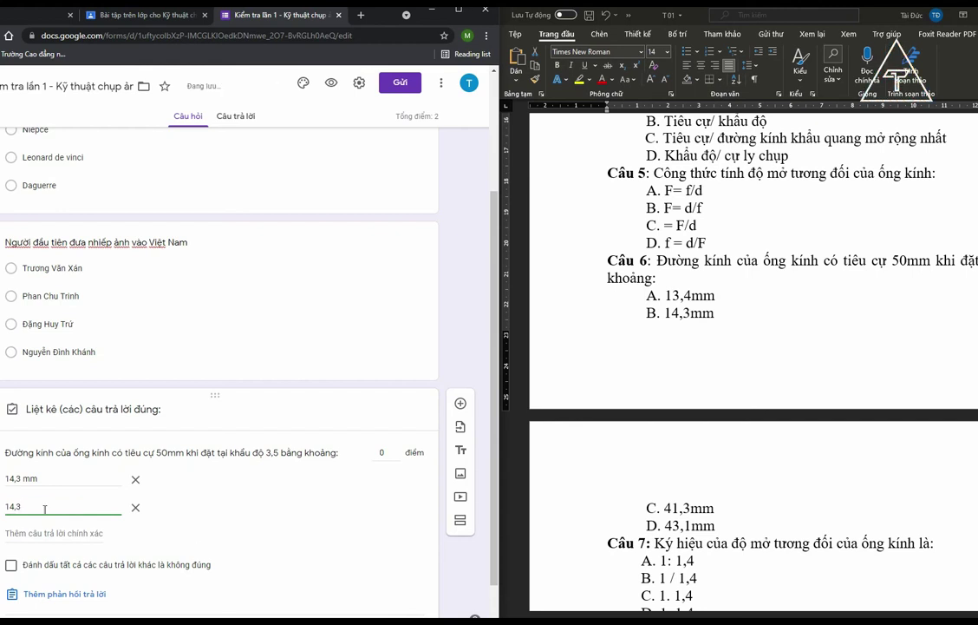
left_click(2, 518)
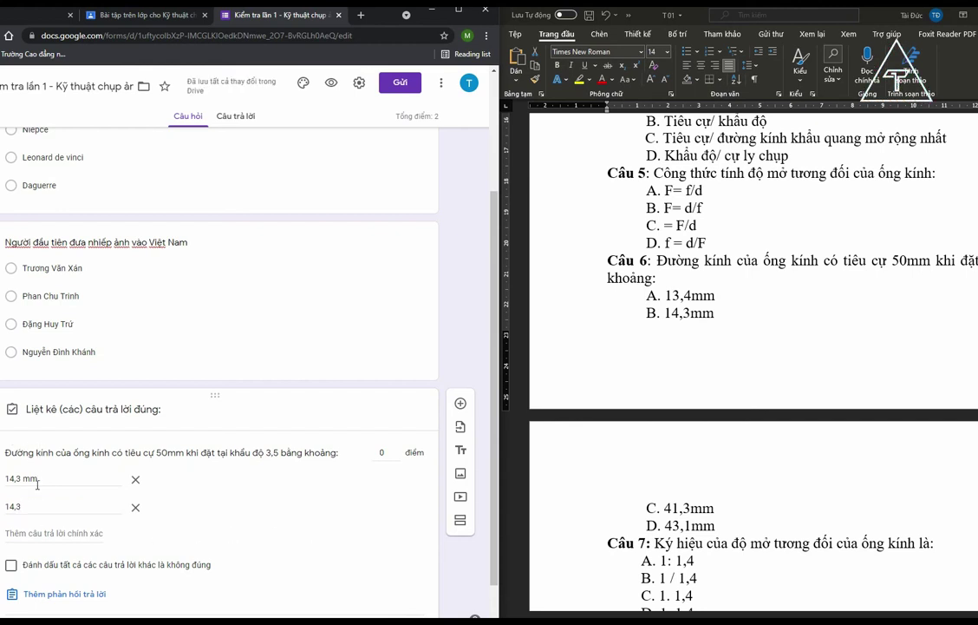
Set the third question's score to 5 points and finish its answer key
scroll(37, 501, "down", 1)
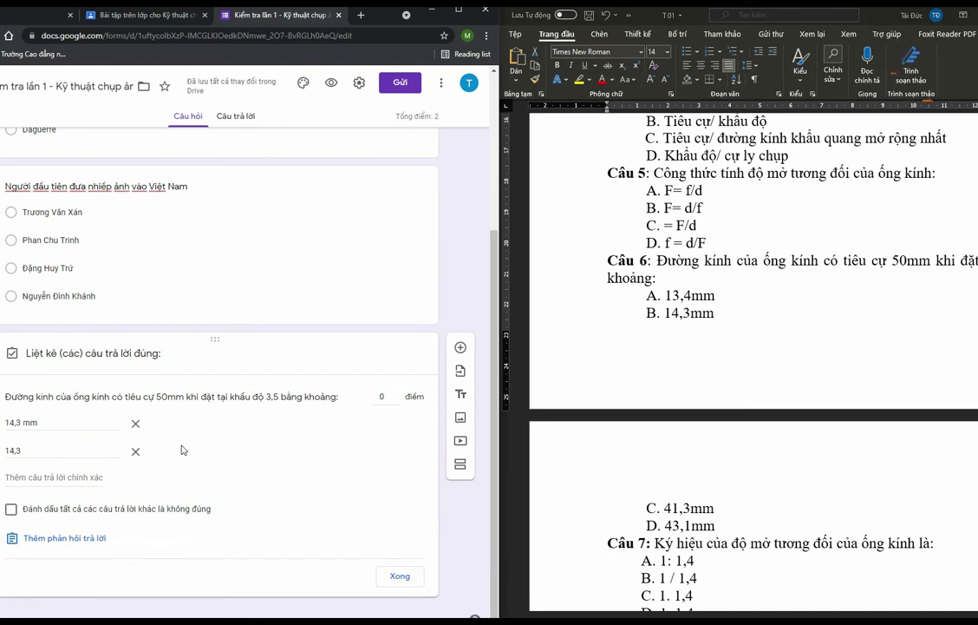
left_click(378, 398)
type("1")
key("BackSpace")
type("5")
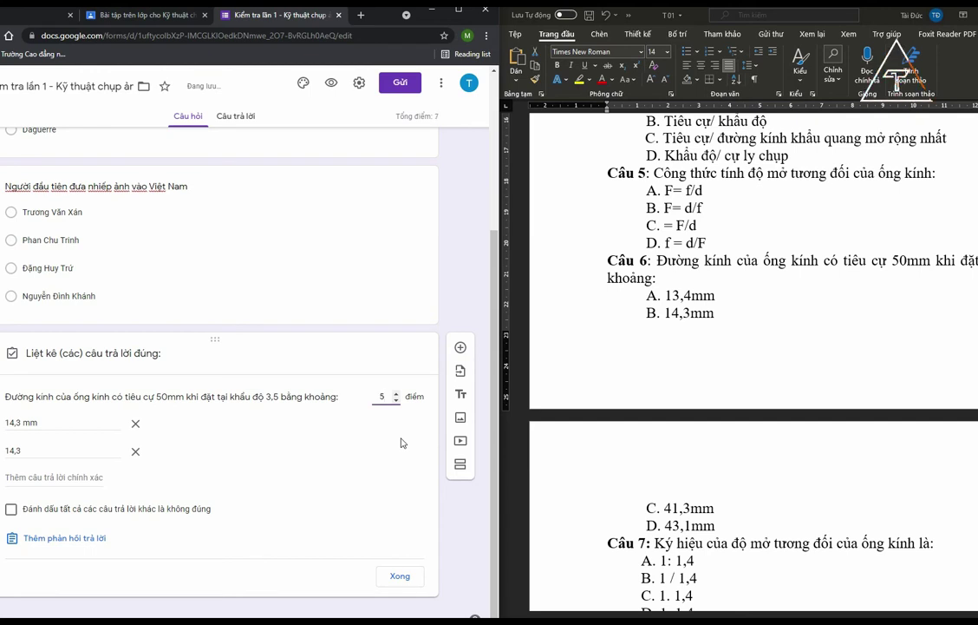
scroll(347, 514, "up", 2)
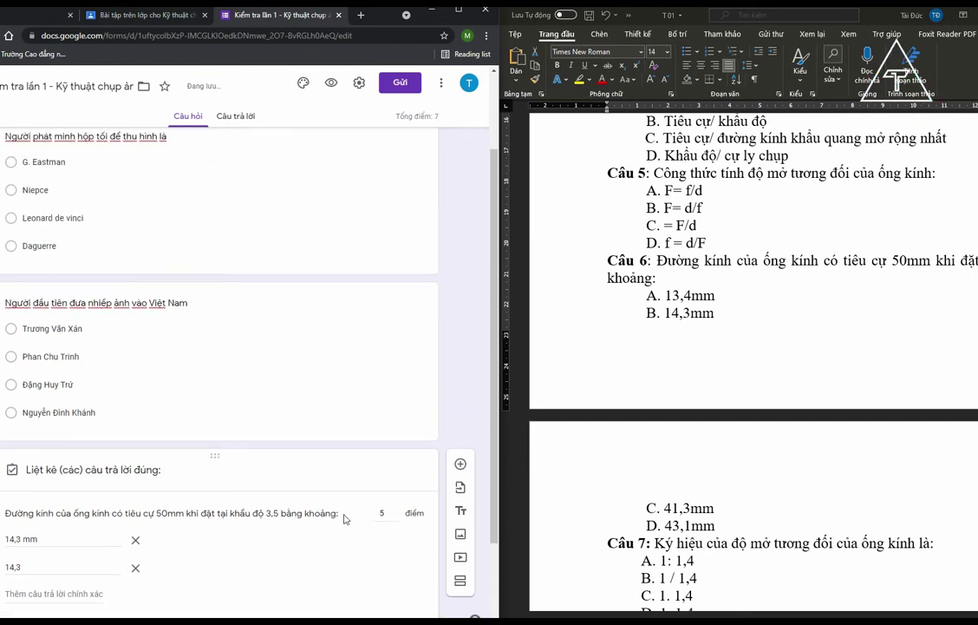
scroll(381, 547, "down", 2)
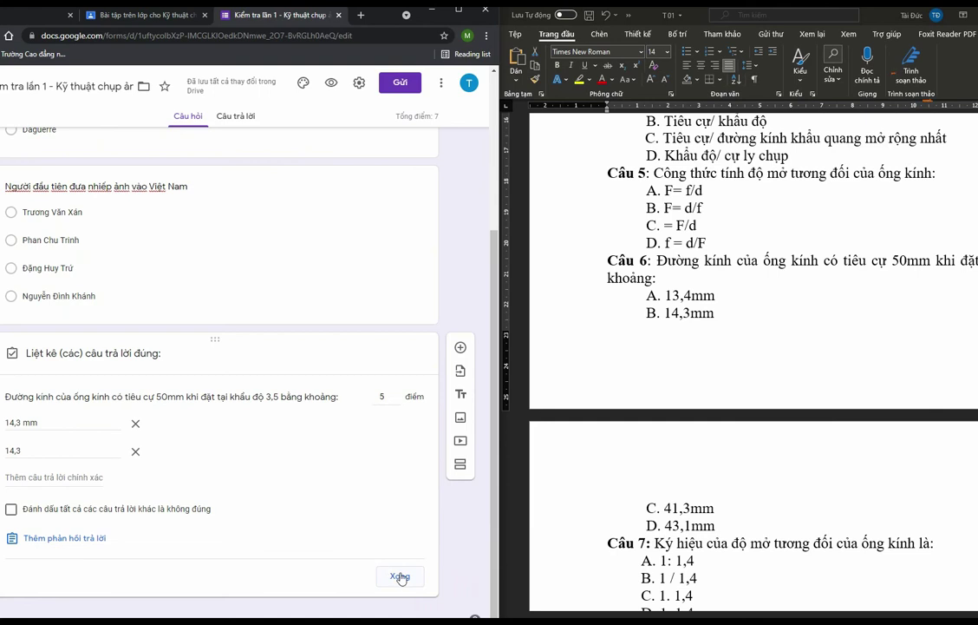
left_click(415, 580)
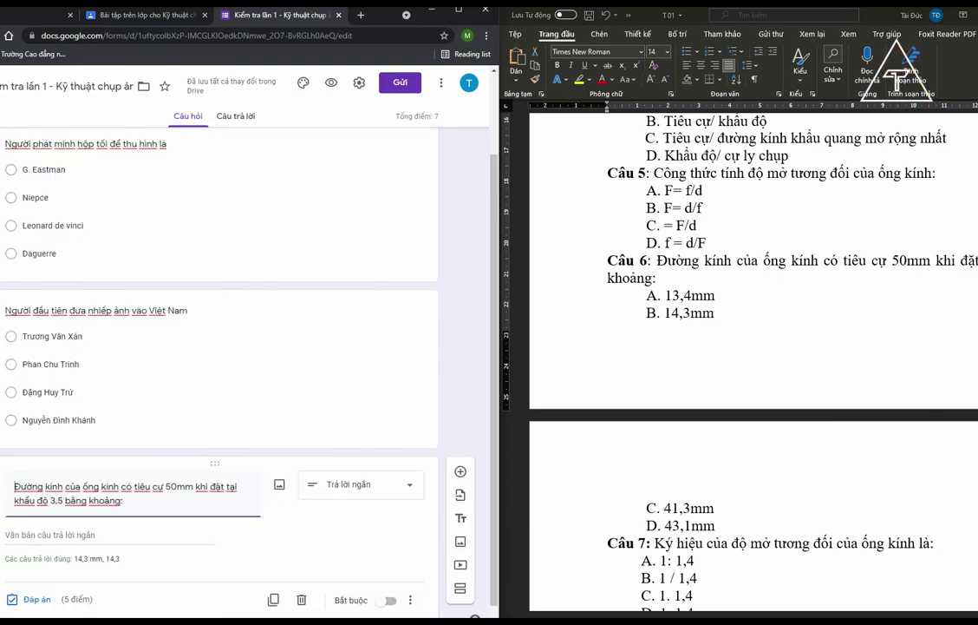
In the form's general settings, enable email collection (Thu thập email) and limit respondents to 1 response
scroll(241, 352, "up", 1)
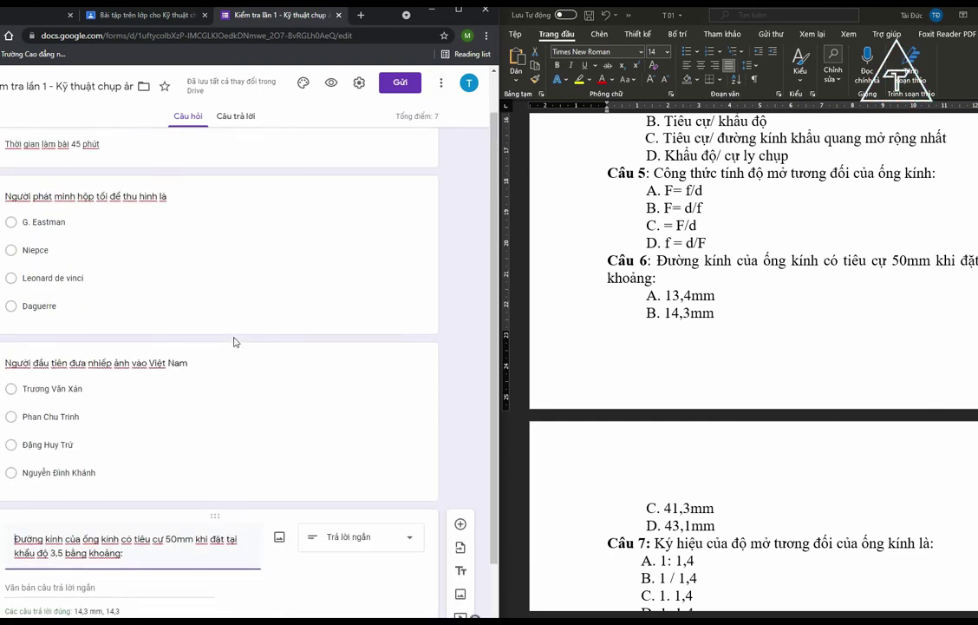
scroll(218, 351, "down", 3)
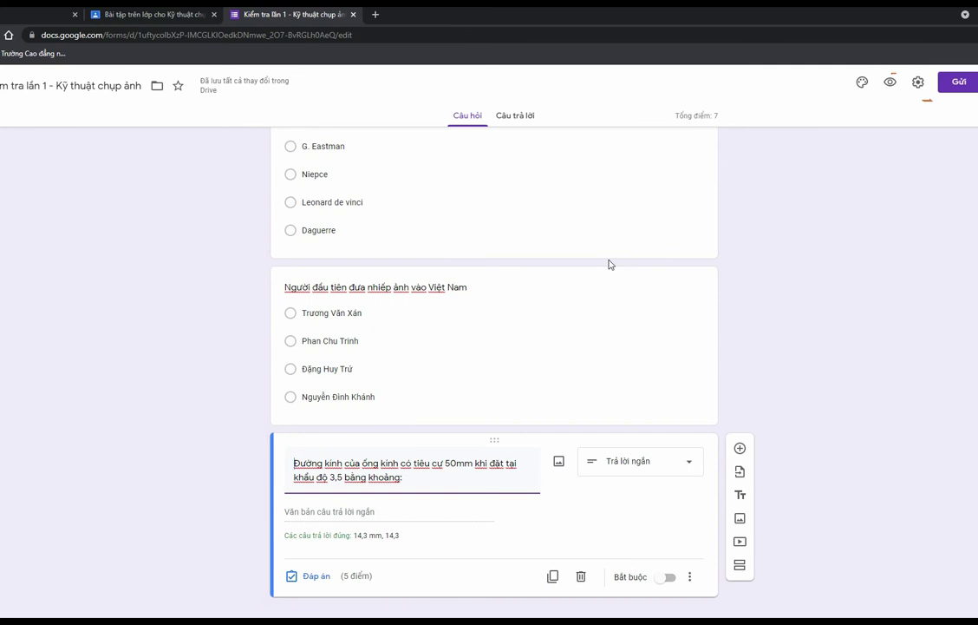
scroll(702, 378, "up", 3)
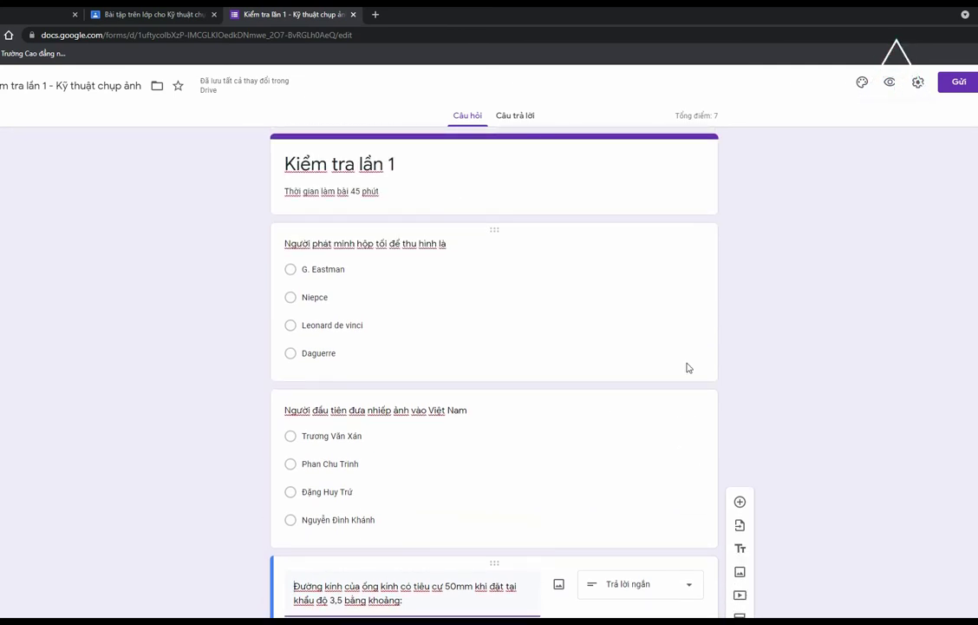
left_click(919, 82)
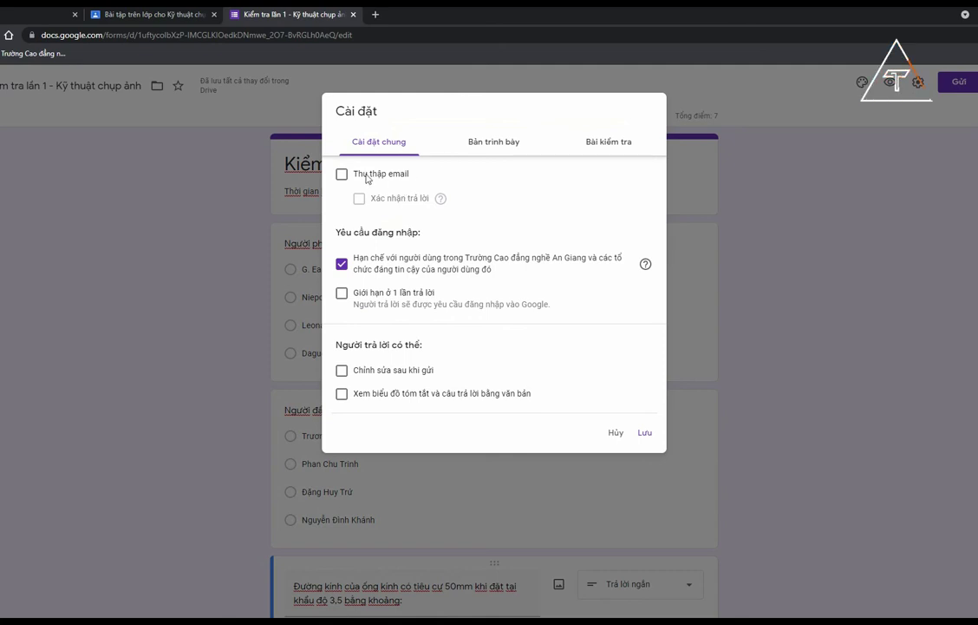
left_click(367, 179)
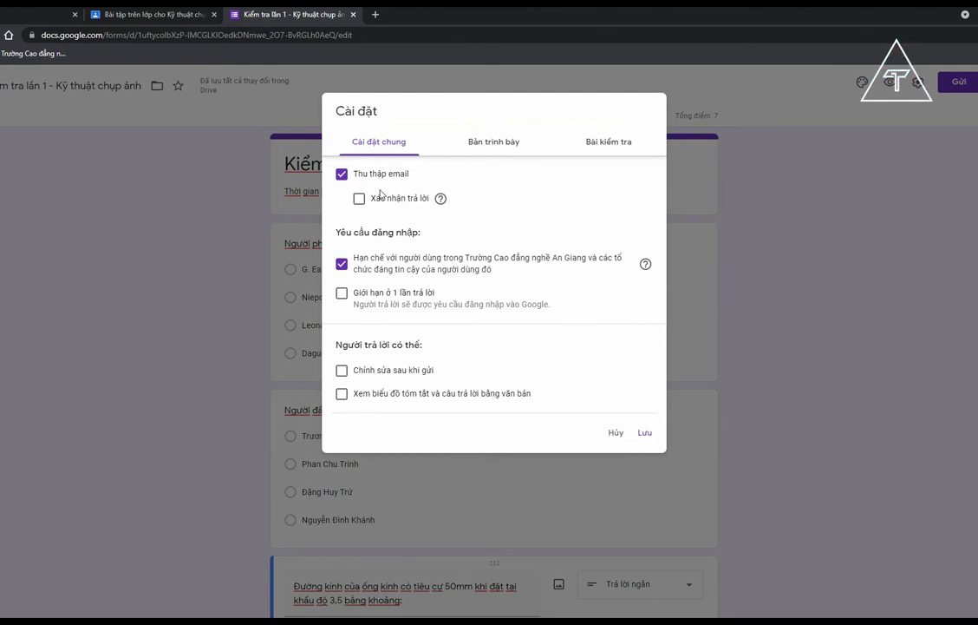
mouse_move(442, 200)
left_click(340, 294)
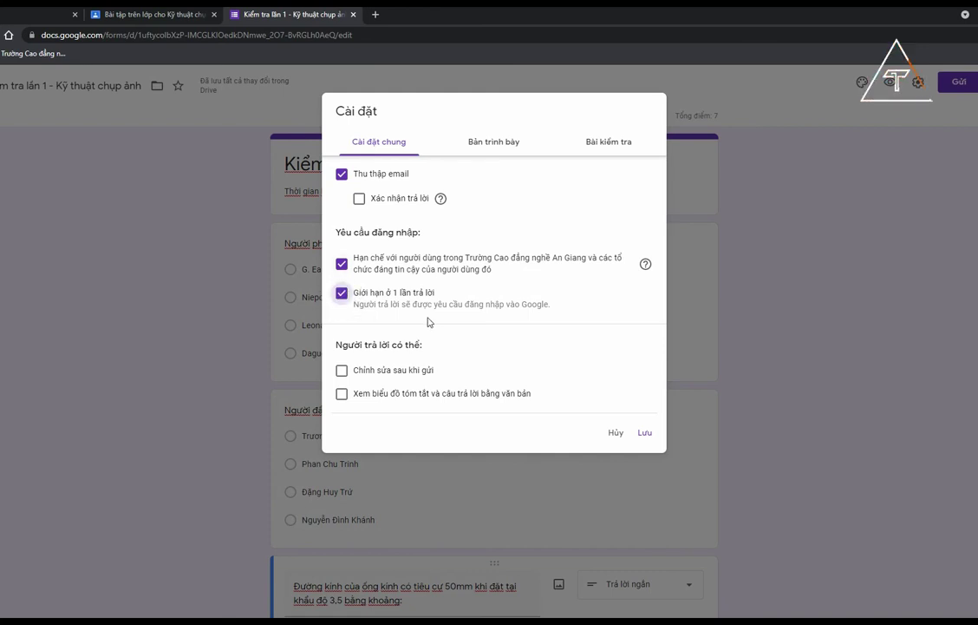
scroll(411, 343, "down", 1)
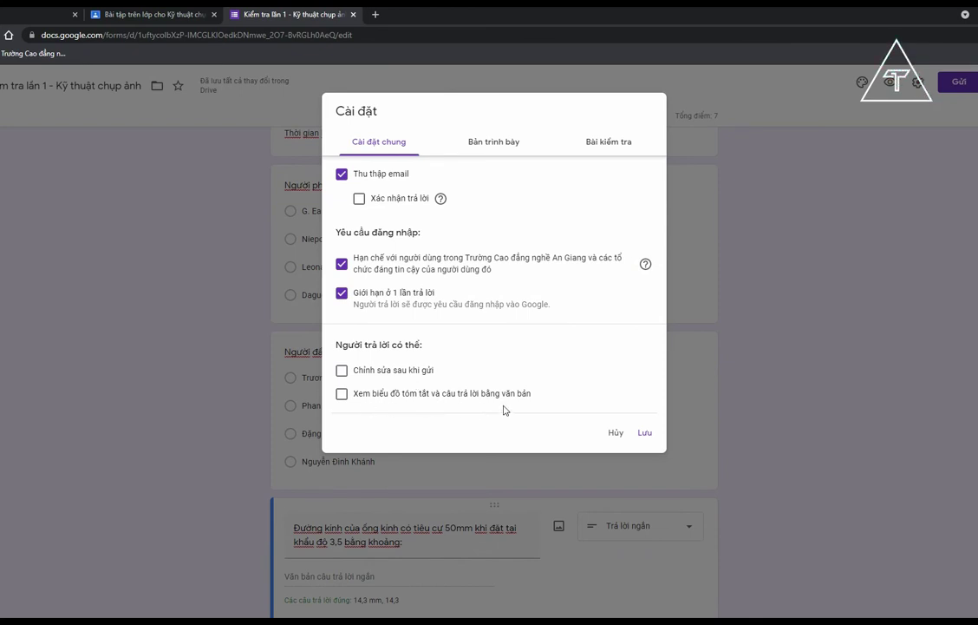
Enable shuffled question order in the form settings and stop respondents from seeing missed questions and correct answers
left_click(511, 150)
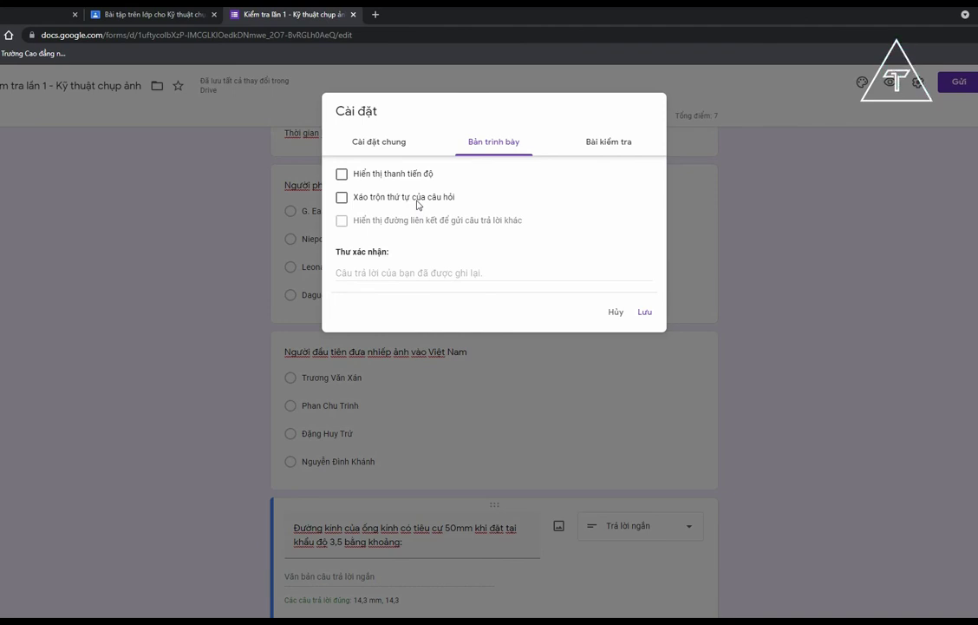
left_click(341, 198)
left_click(629, 148)
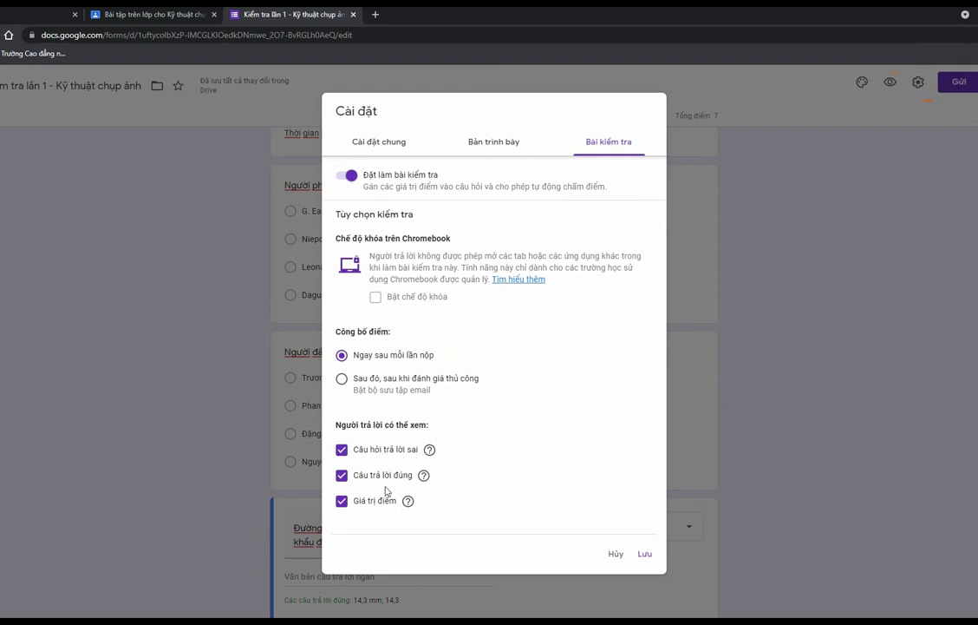
left_click(342, 451)
left_click(343, 477)
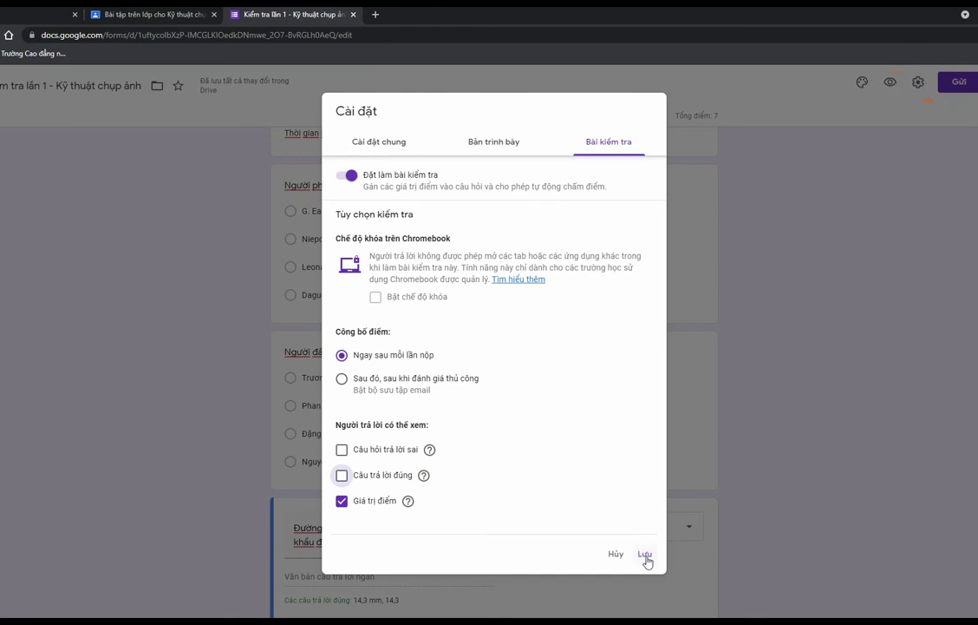
Recheck the general, presentation and quiz settings of the form and save them
left_click(380, 144)
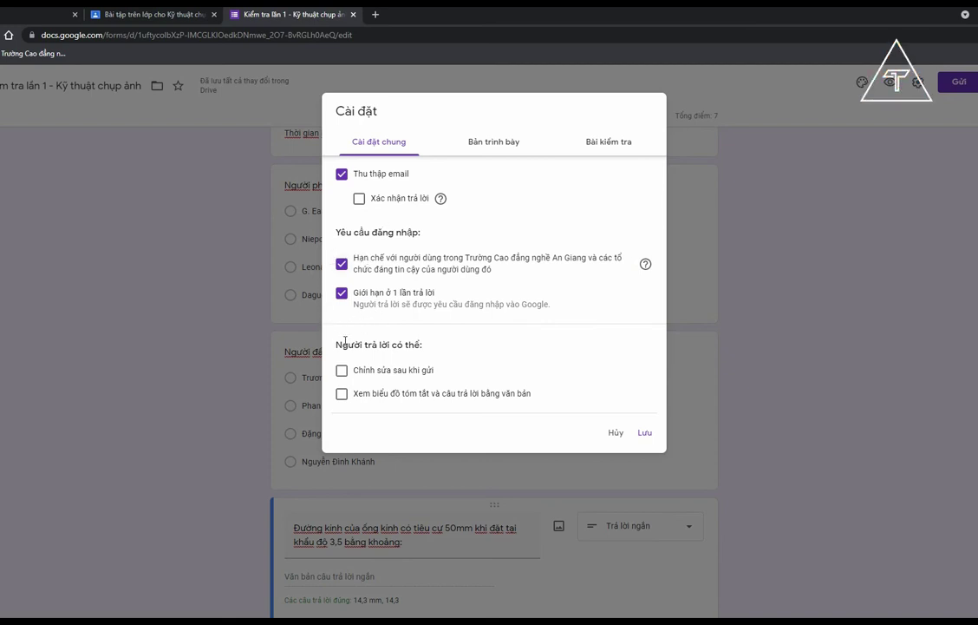
left_click(499, 146)
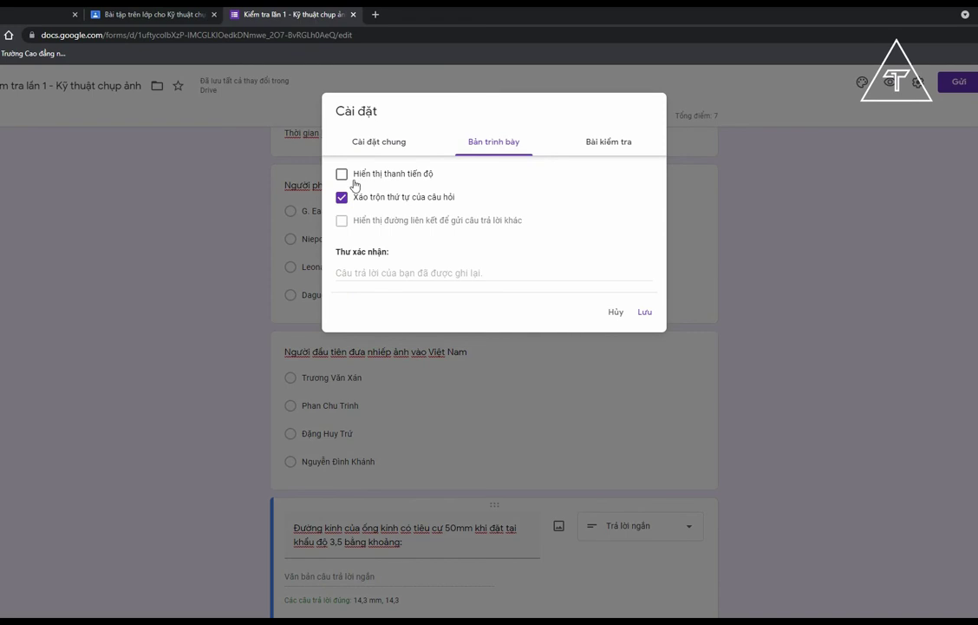
left_click(641, 150)
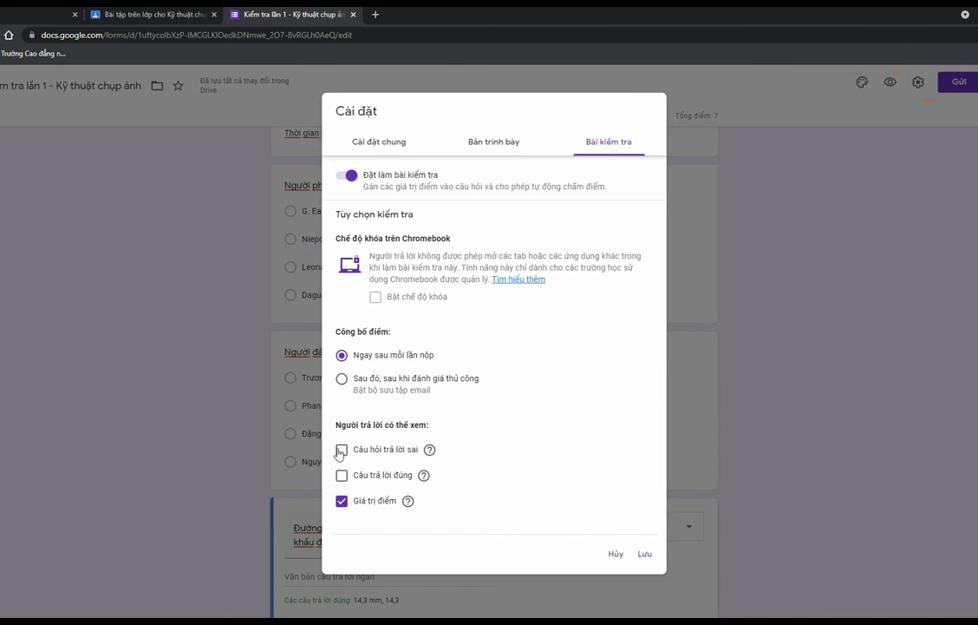
left_click(651, 557)
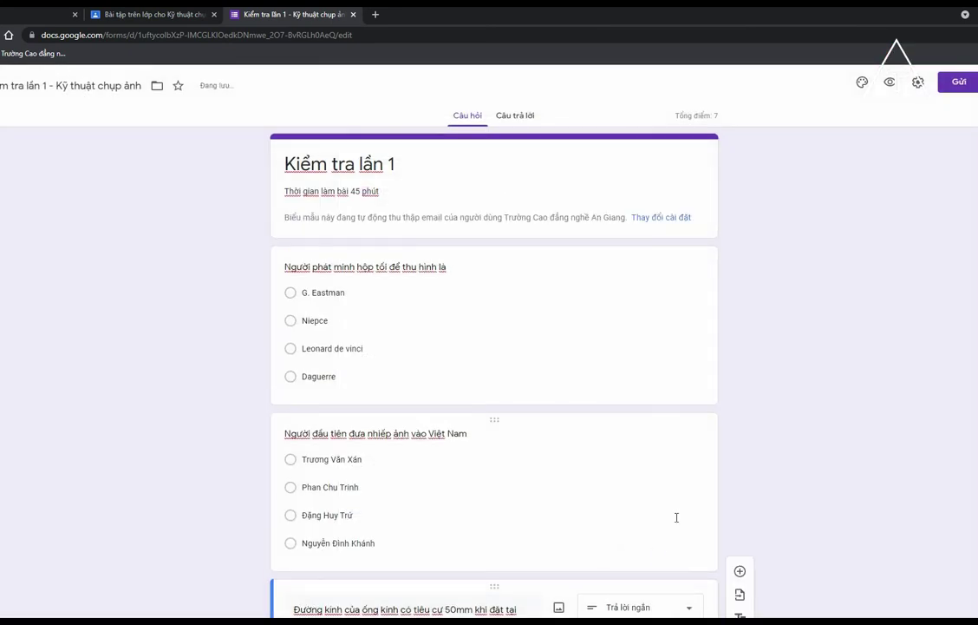
Look over the form and the Classroom assignment with its attached quiz, ending back on the form
scroll(677, 517, "down", 2)
scroll(441, 456, "up", 2)
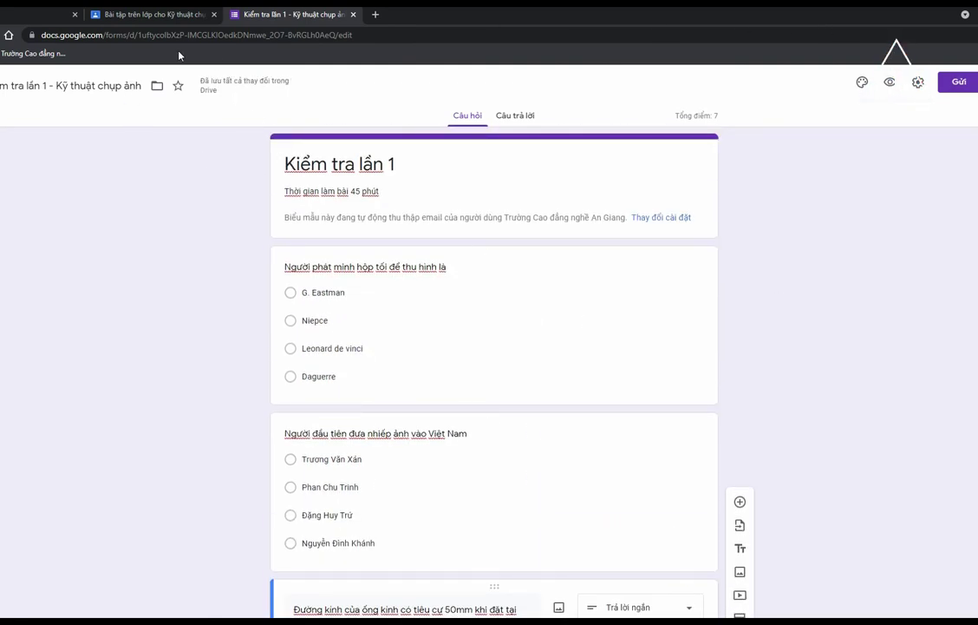
left_click(148, 15)
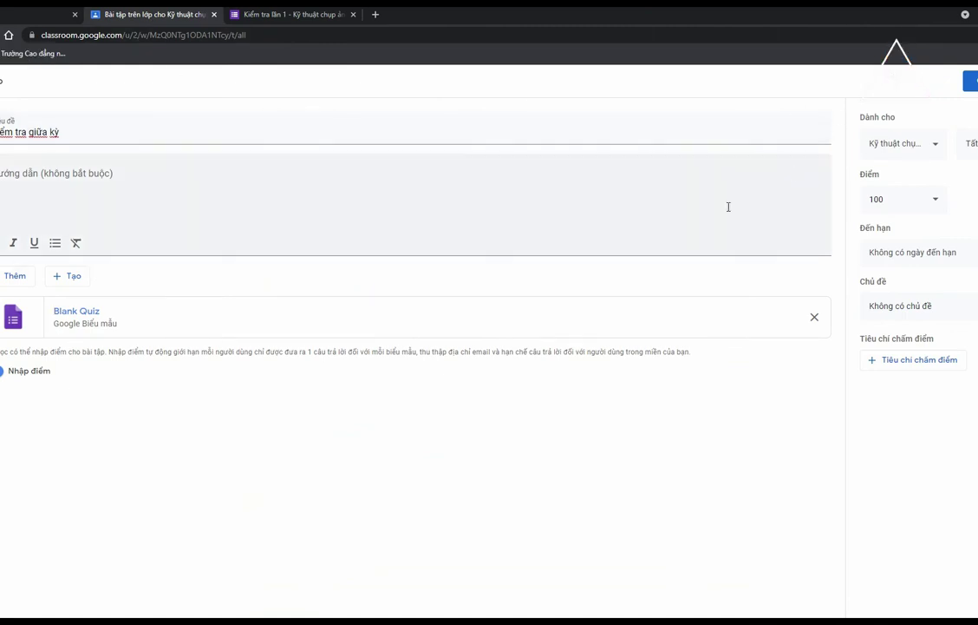
left_click(308, 17)
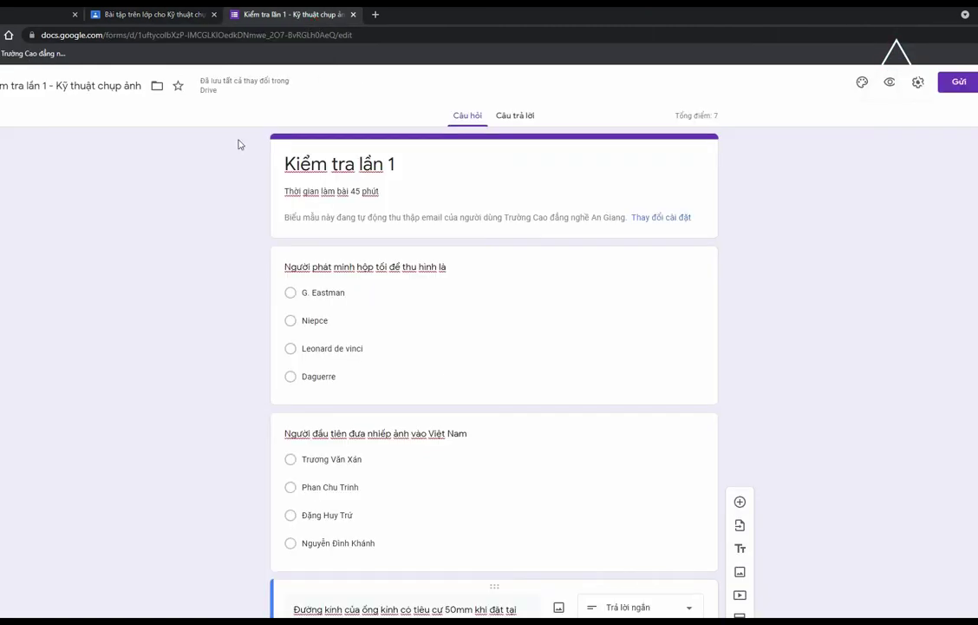
Switch to the Classroom assignment and set its due date to 15 thg 6, 2021 at 22:00
left_click(143, 15)
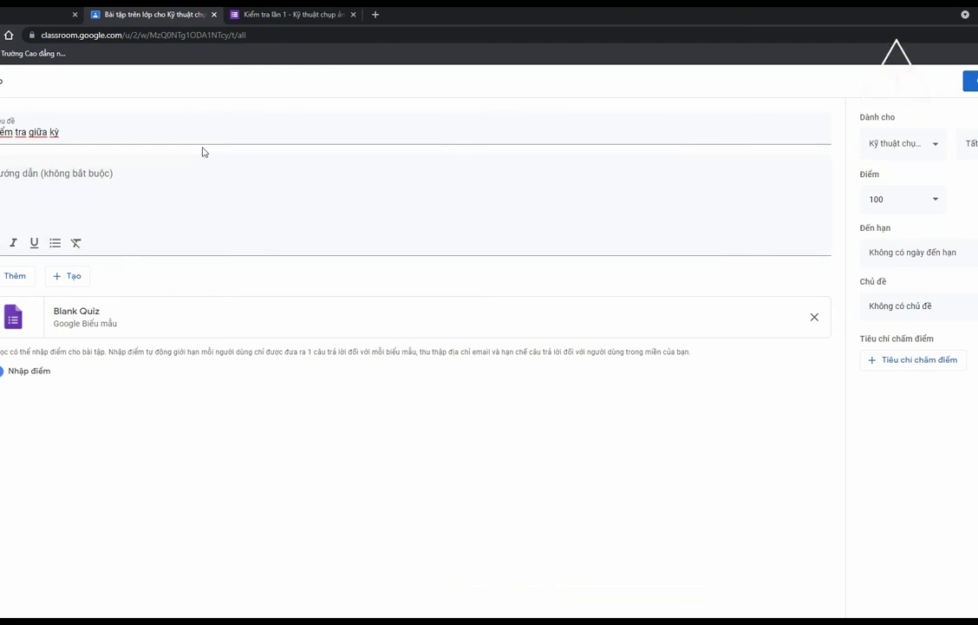
left_click(142, 192)
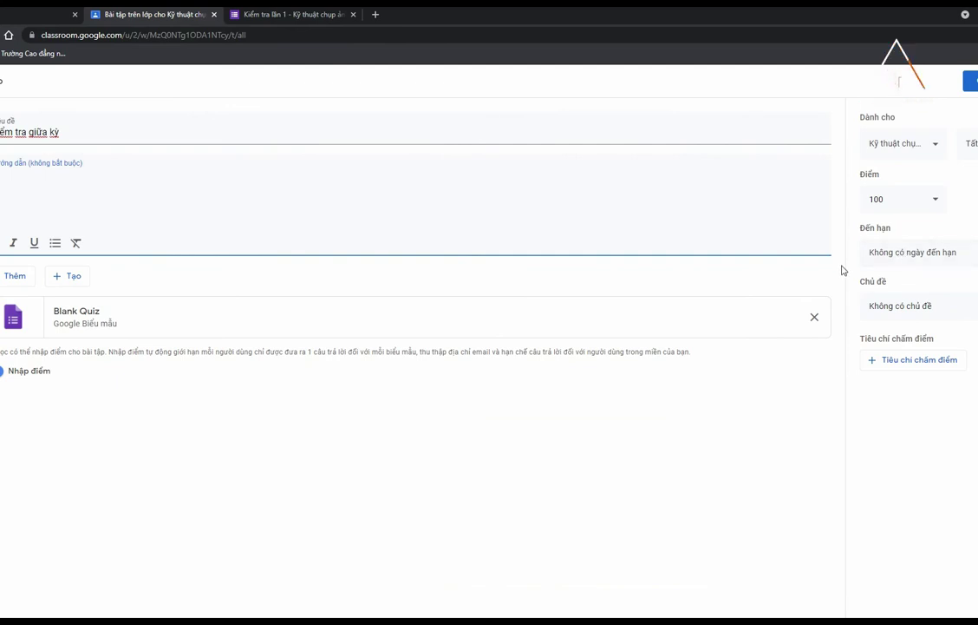
left_click(895, 260)
left_click(920, 302)
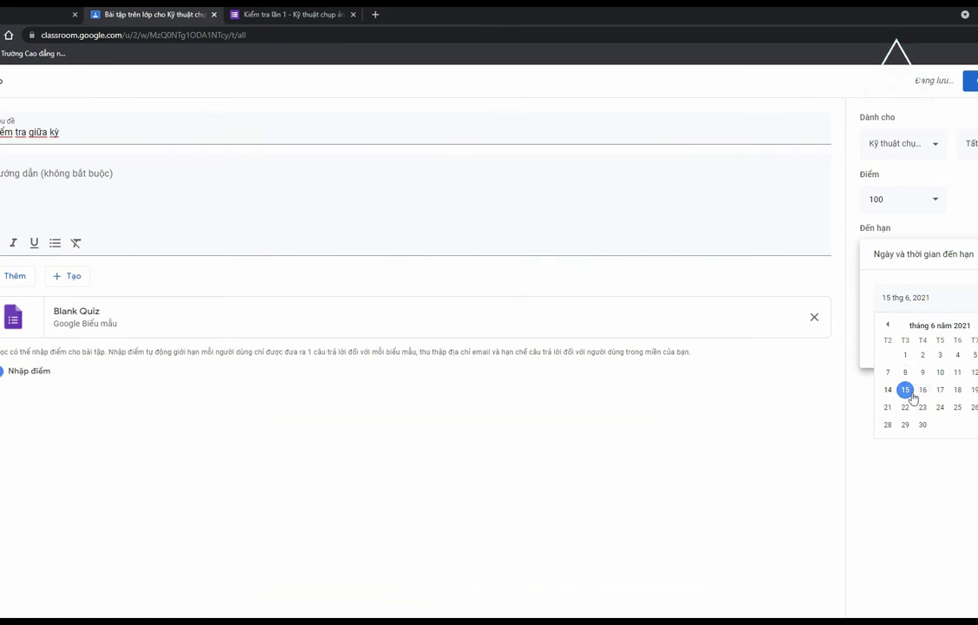
left_click(912, 395)
left_click(908, 345)
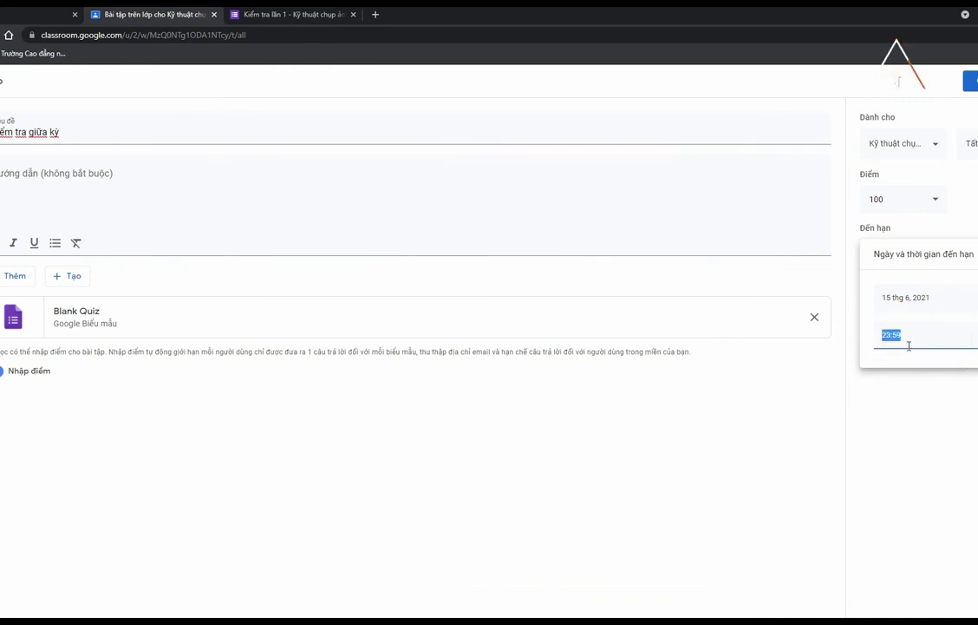
type("1")
type("22")
type(":00")
left_click(915, 402)
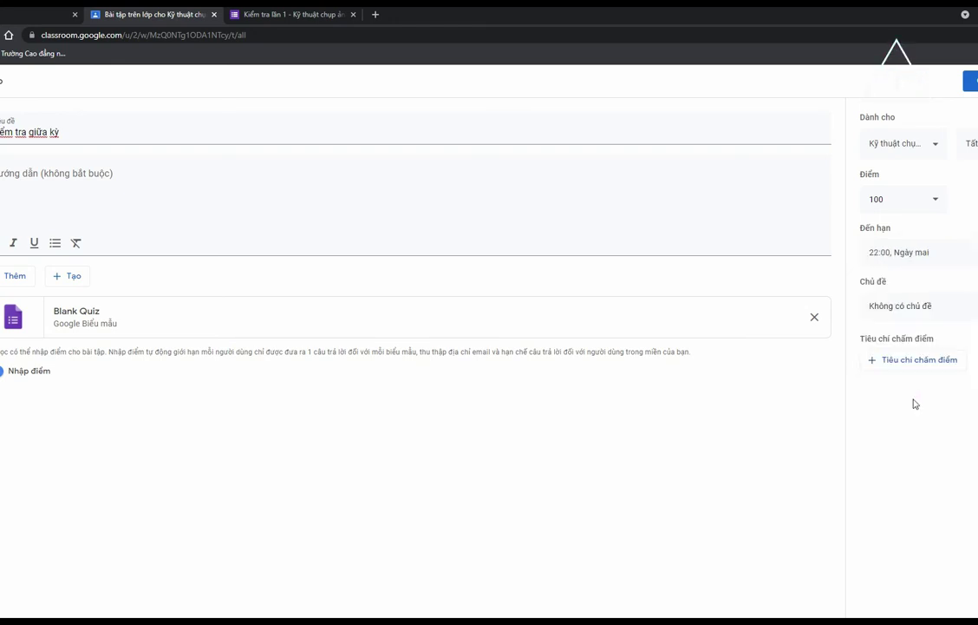
Change the assignment's due date to 14 thg 6, 2021
left_click(902, 257)
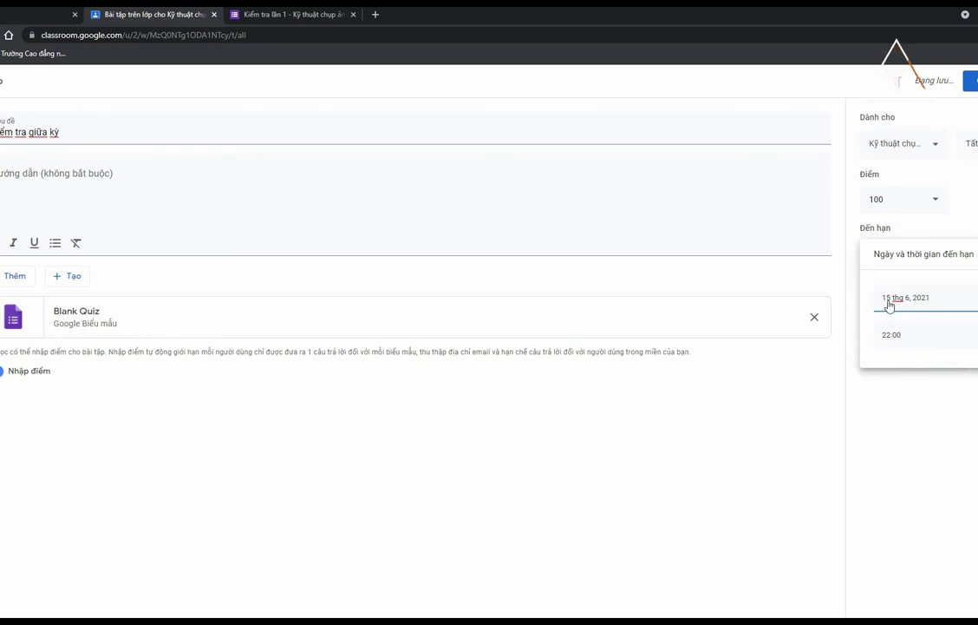
left_click(888, 301)
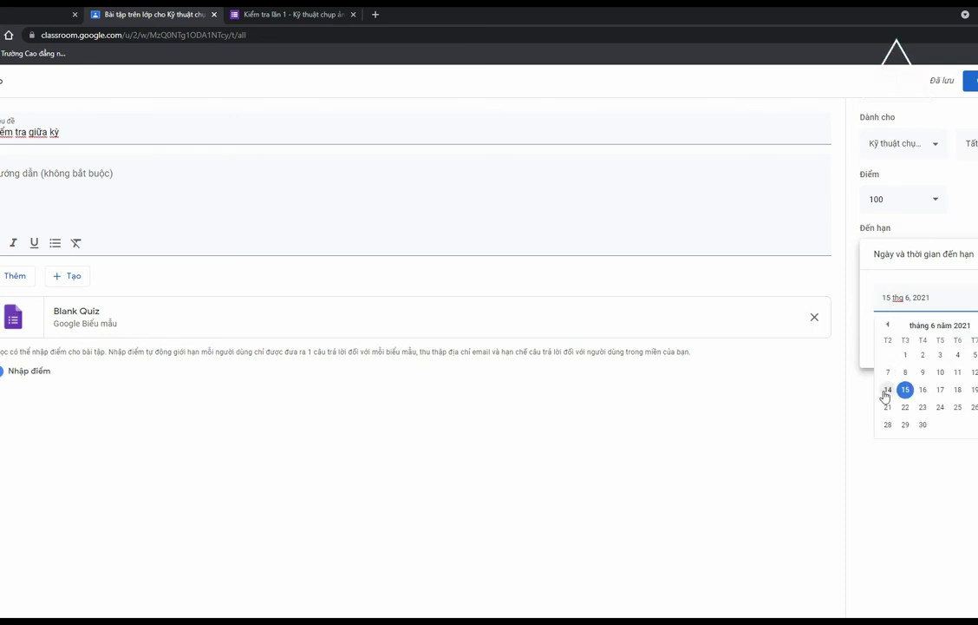
left_click(884, 393)
left_click(902, 408)
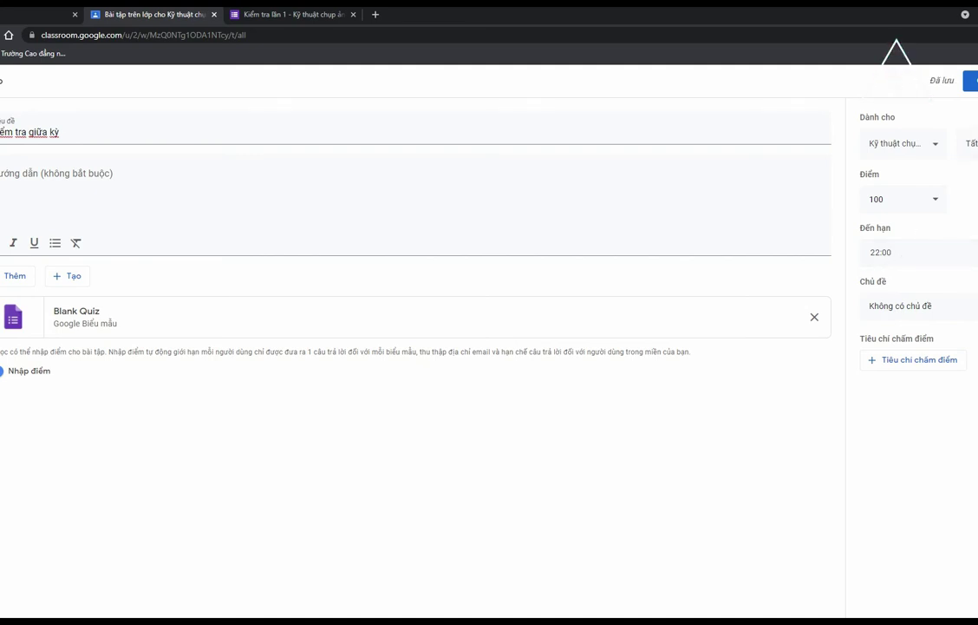
left_click(932, 145)
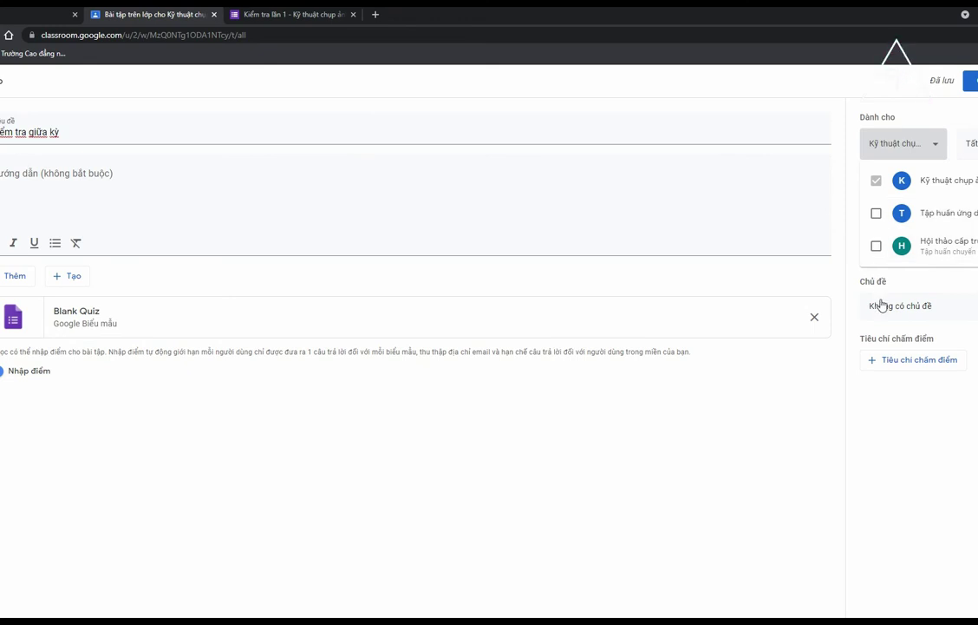
left_click(876, 246)
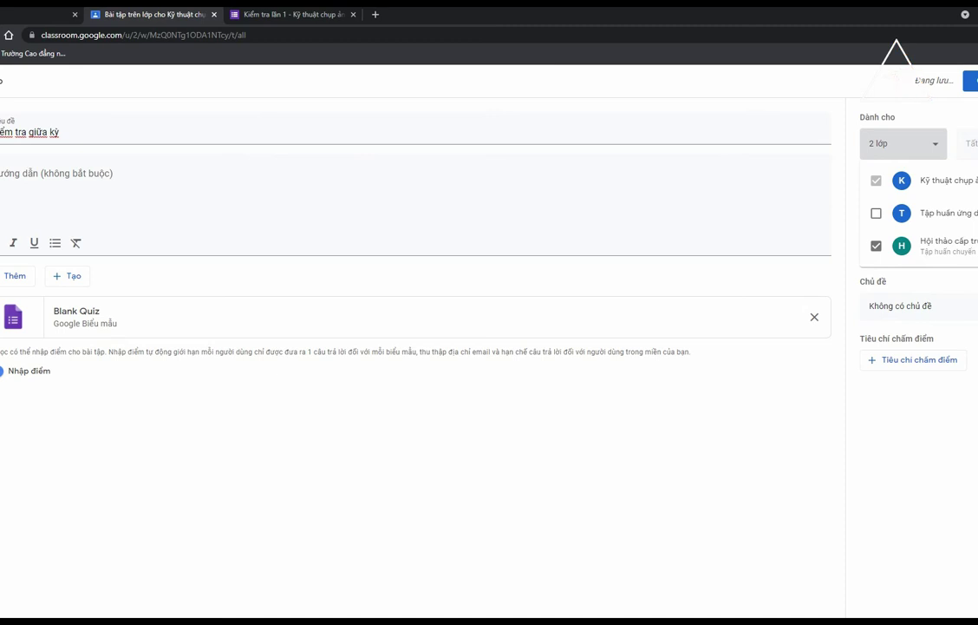
left_click(885, 57)
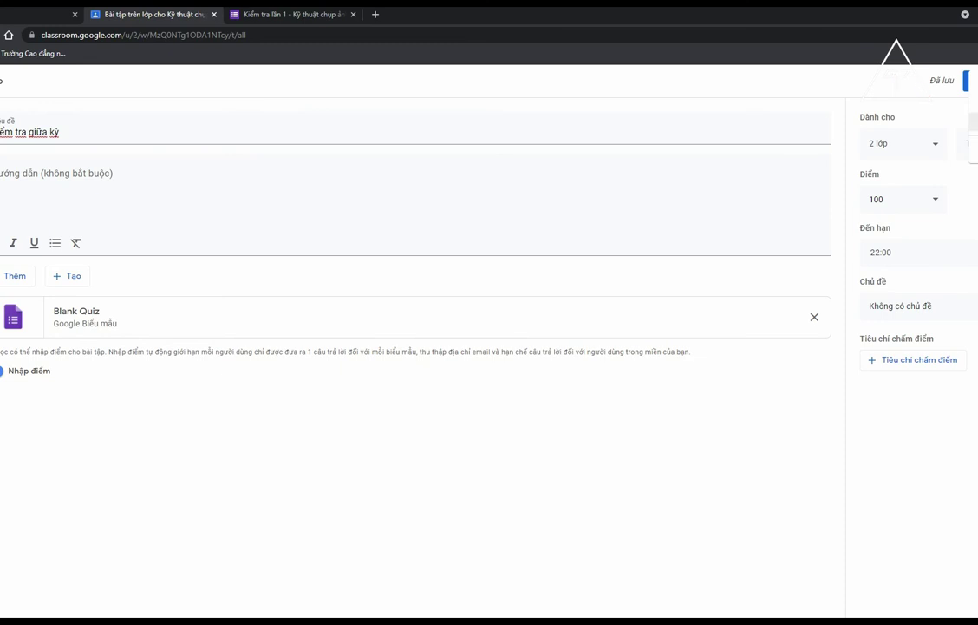
left_click(915, 153)
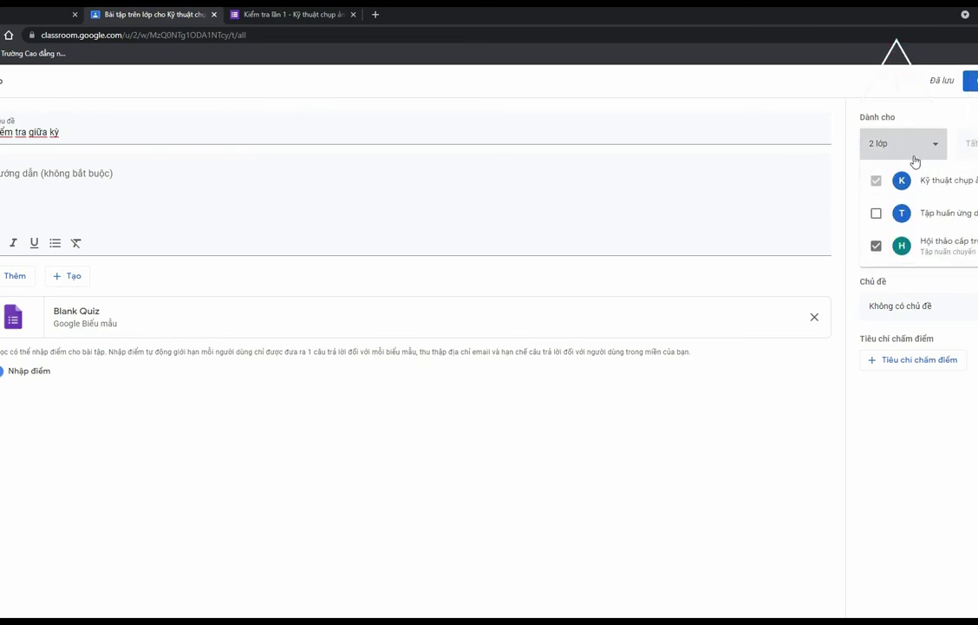
left_click(876, 246)
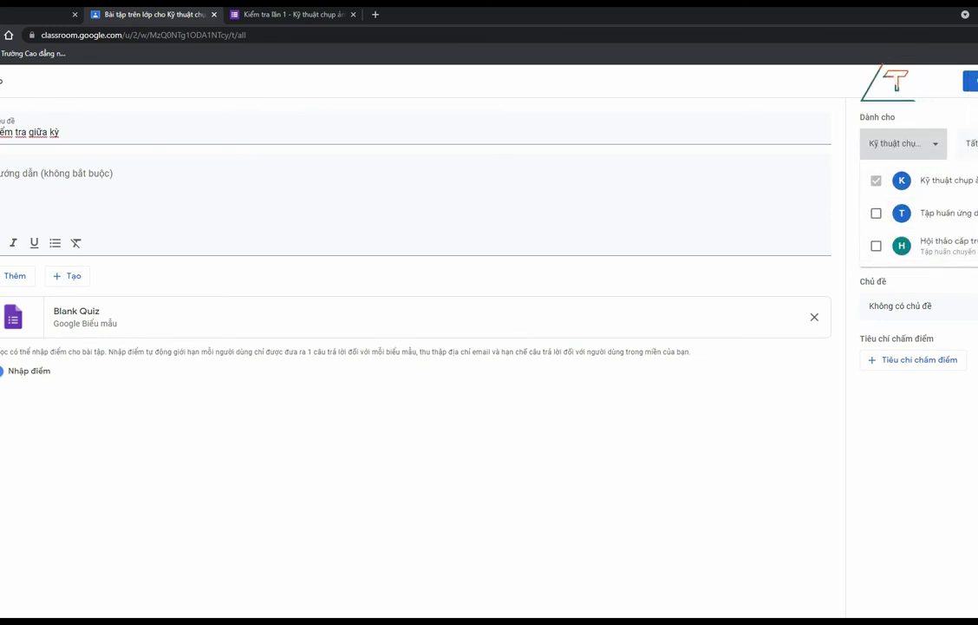
Start scheduling the assignment (Lên lịch) for 14 thg 6, 2021 and enter 21:22 as the publishing time
left_click(899, 82)
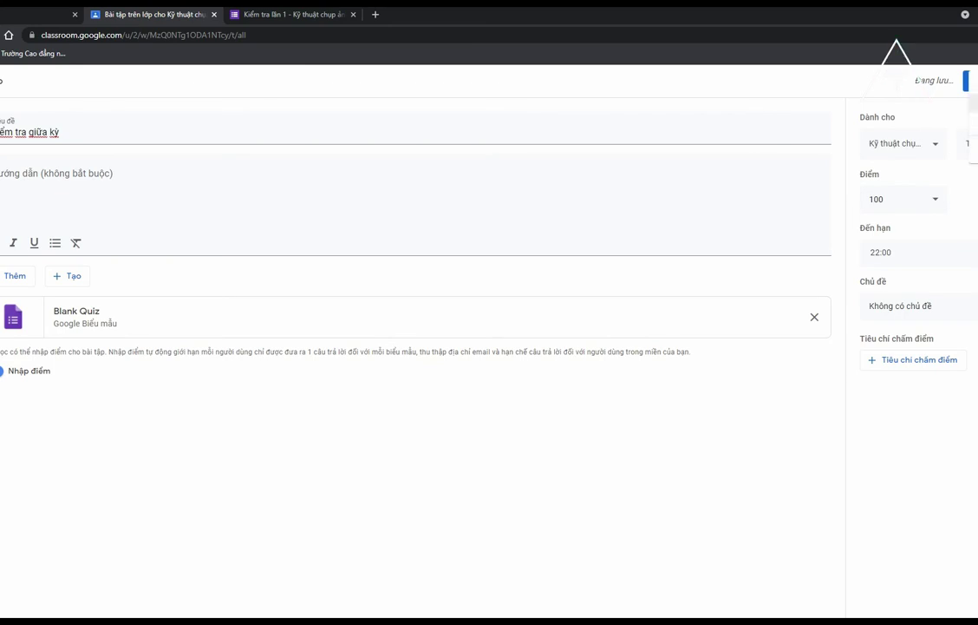
left_click(972, 80)
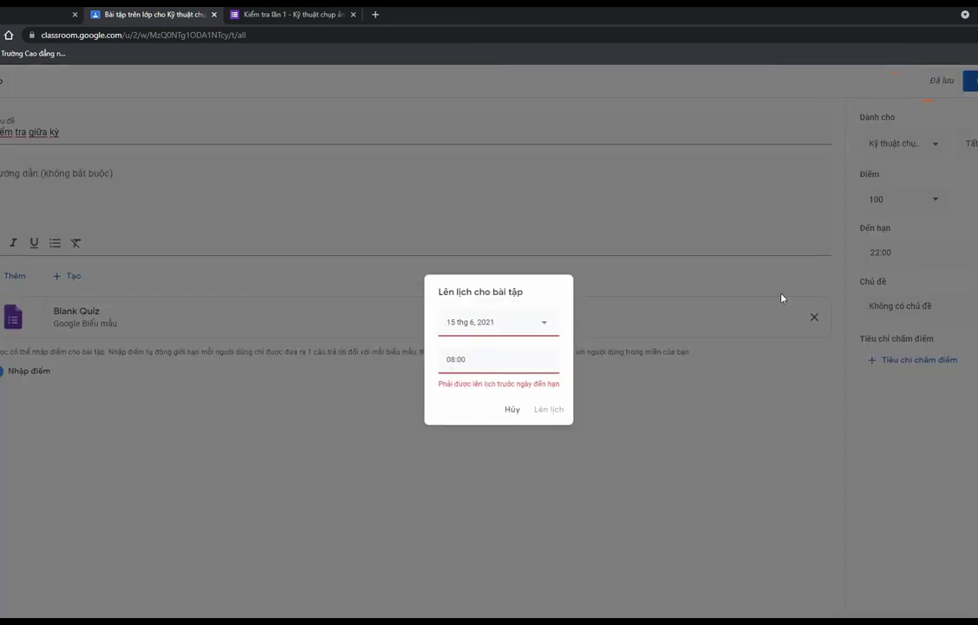
left_click(463, 320)
left_click(452, 416)
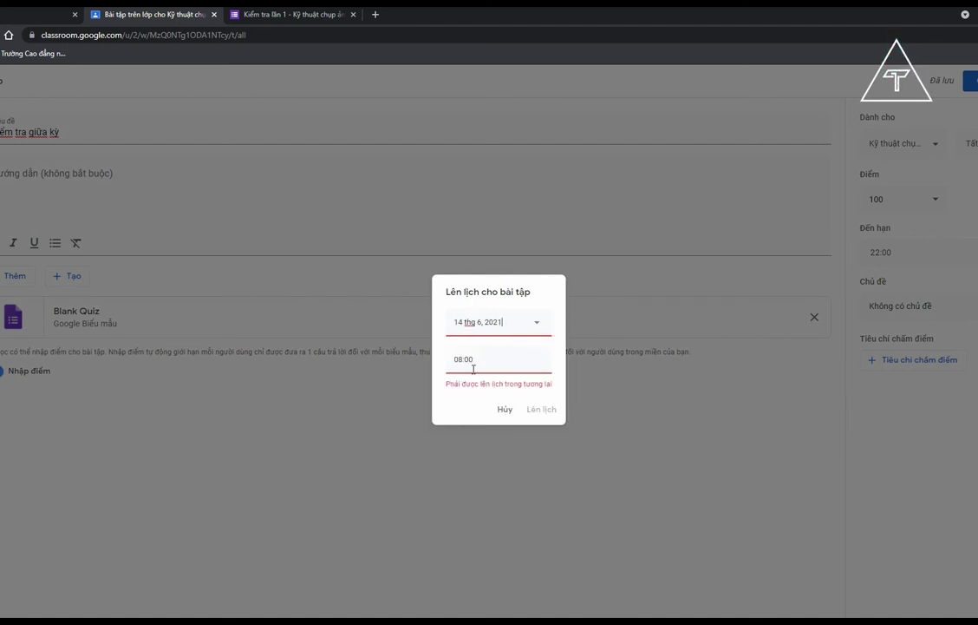
left_click(461, 362)
type("9")
key("BackSpace")
type("21")
key("BackSpace")
type(":25")
key("BackSpace")
type("2")
key("BackSpace")
Change the scheduled publishing time to 21:23 on the same date and schedule the assignment
left_click(528, 333)
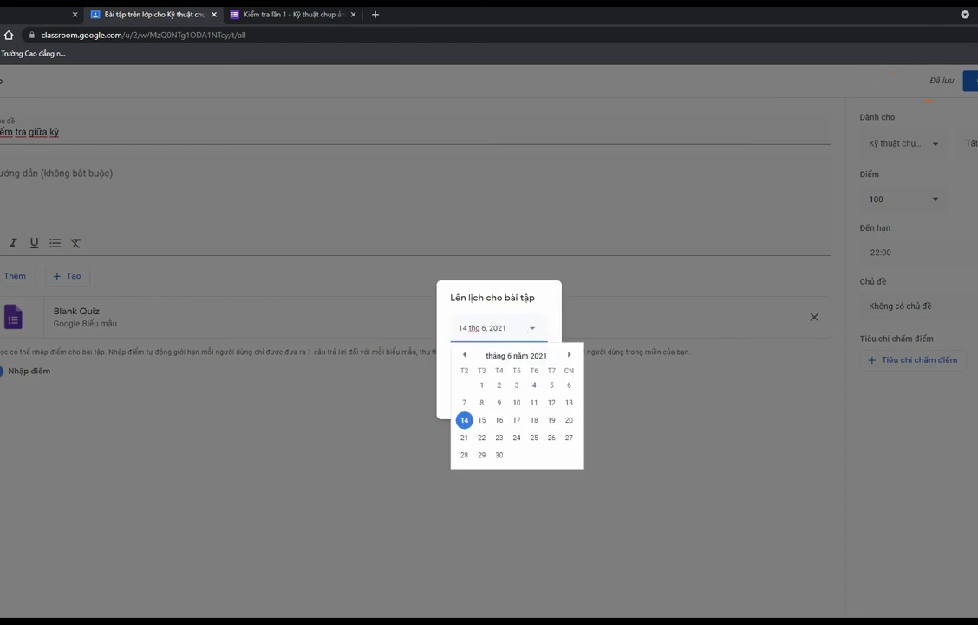
left_click(449, 549)
left_click(487, 369)
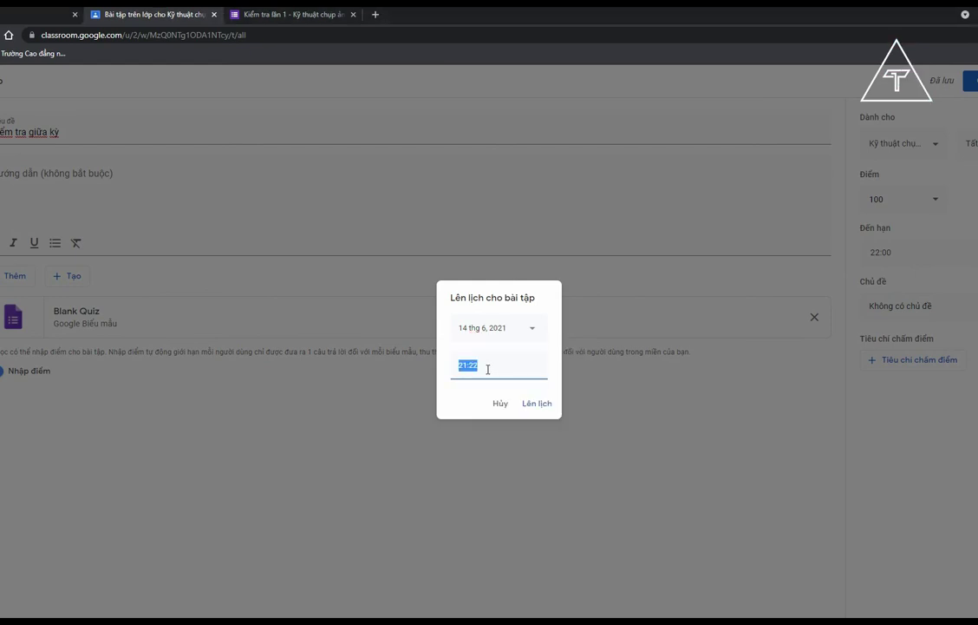
left_click(487, 370)
key("BackSpace")
left_click(539, 407)
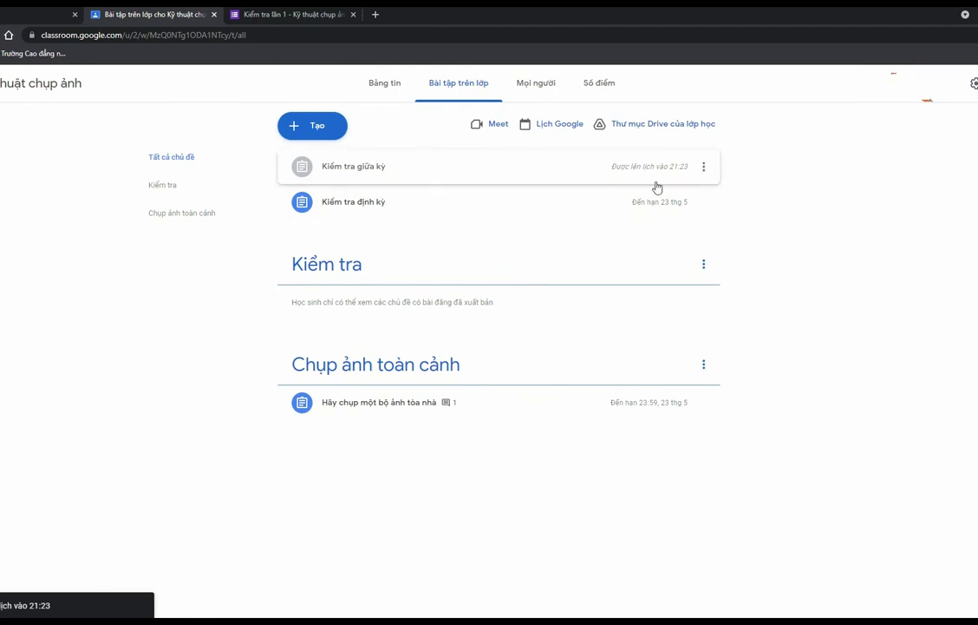
Open the scheduled Kiểm tra giữa kỳ assignment for editing and re-enter 22:00 as its due time
left_click(702, 165)
left_click(682, 191)
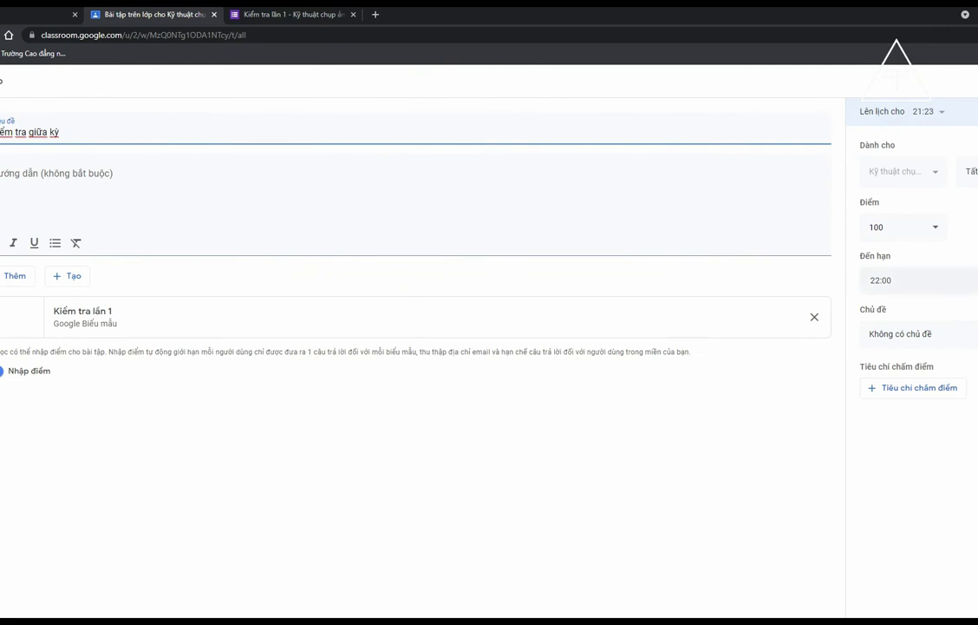
left_click(923, 293)
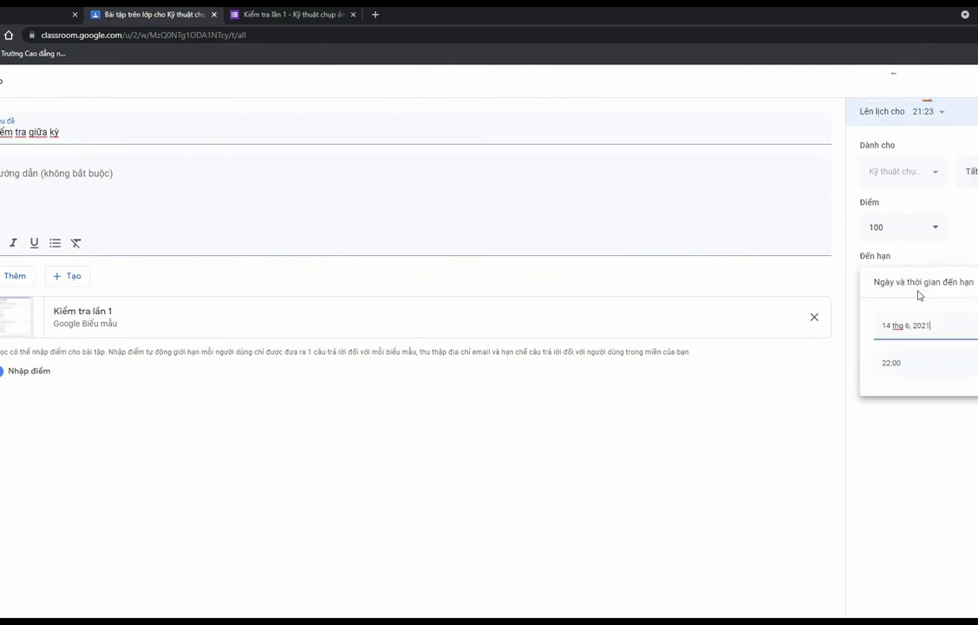
left_click(903, 360)
left_click(911, 365)
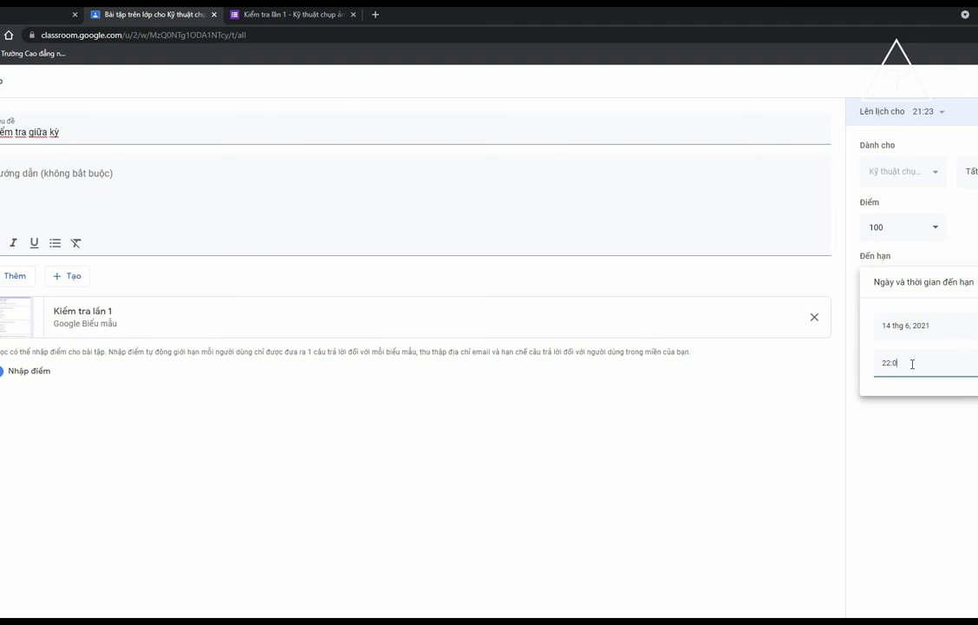
type("0")
key("Return")
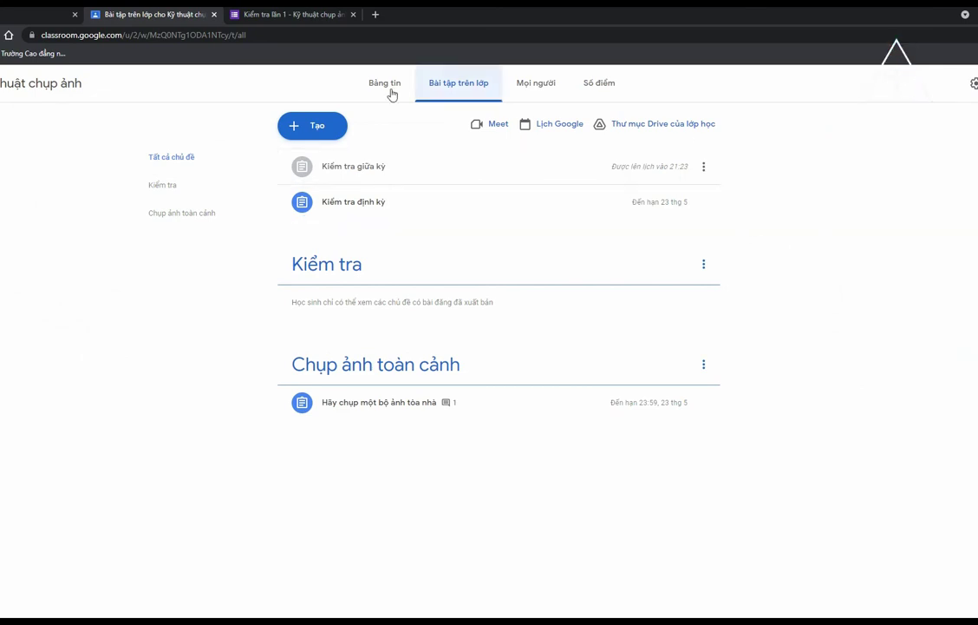
Switch to the quiz form, check its responses section, and open the form under another signed-in account as a respondent
left_click(315, 17)
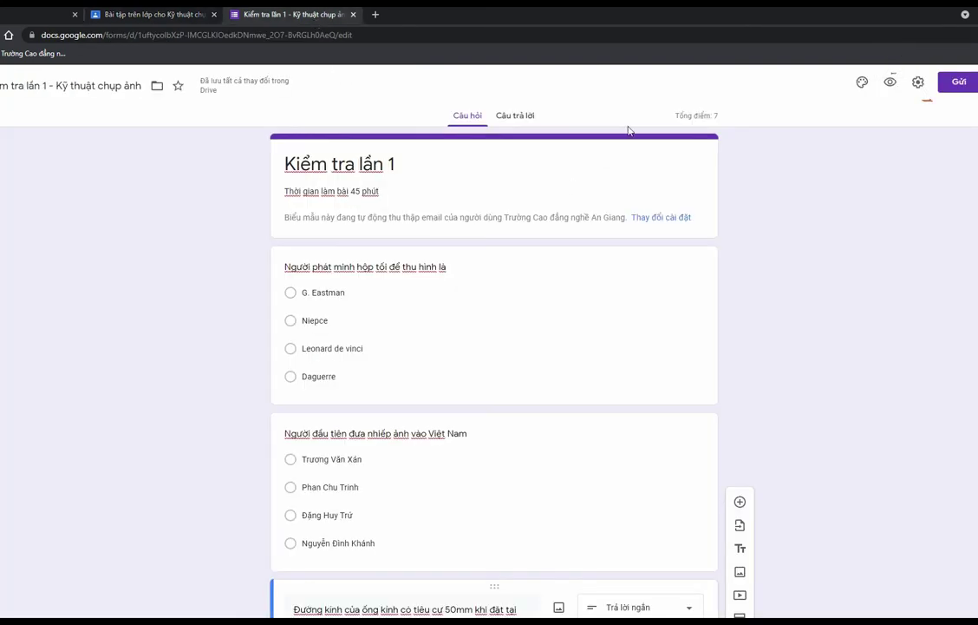
left_click(517, 122)
left_click(472, 122)
left_click(977, 82)
left_click(914, 299)
left_click_drag(431, 21, 291, 209)
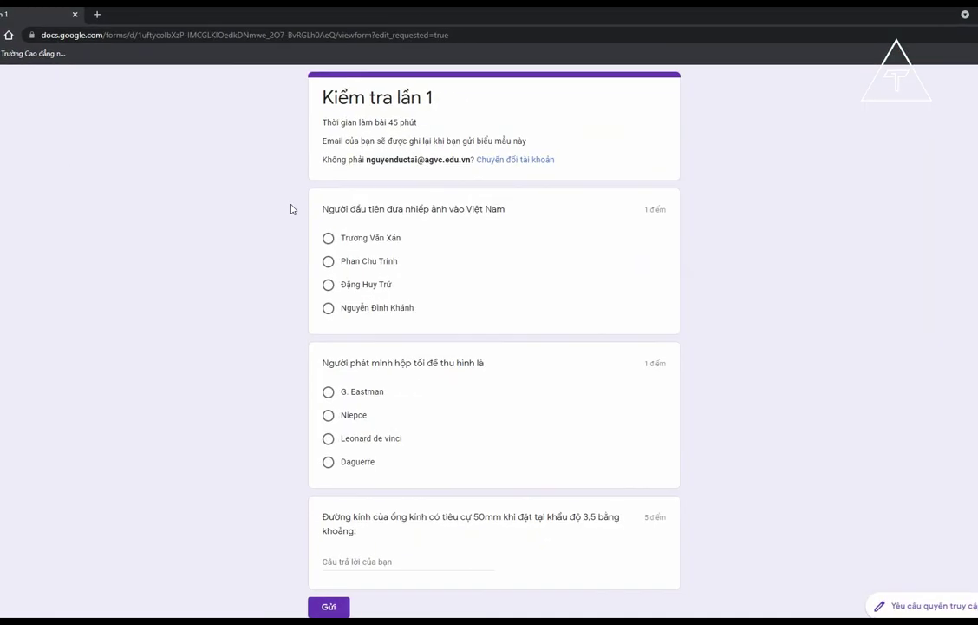
key("alt+Tab")
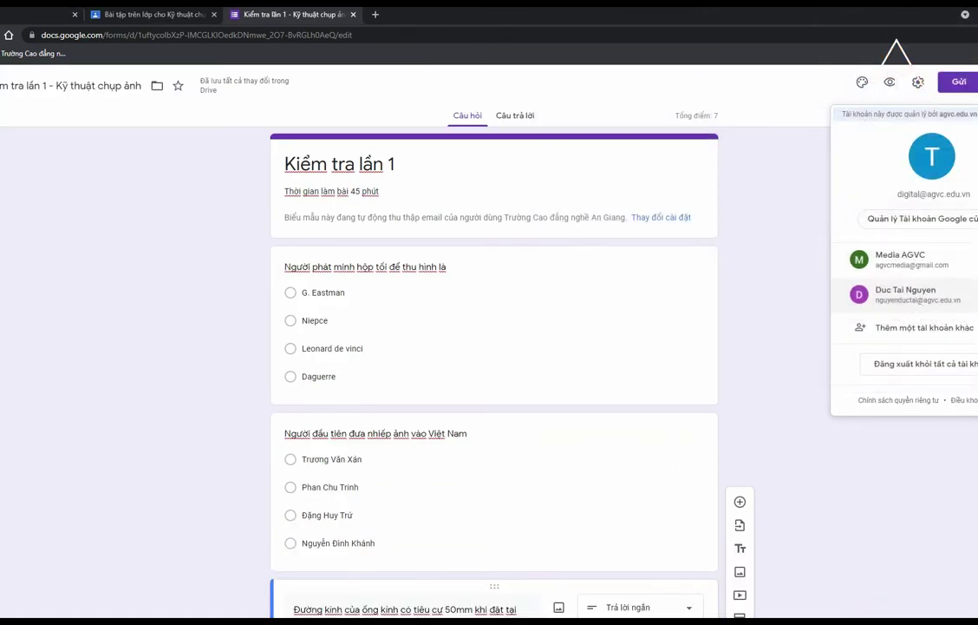
key("alt+Tab")
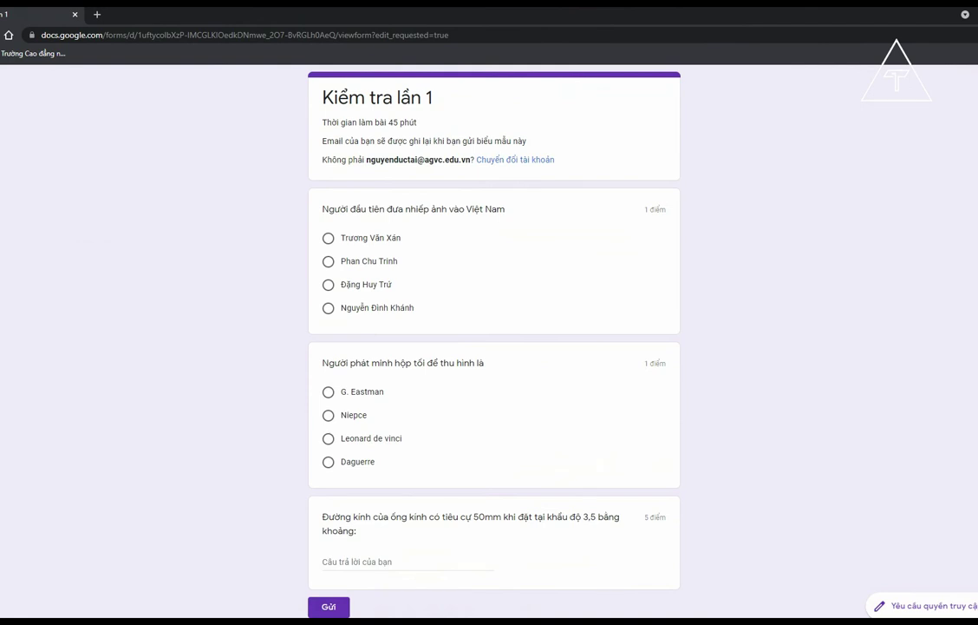
key("alt+Tab")
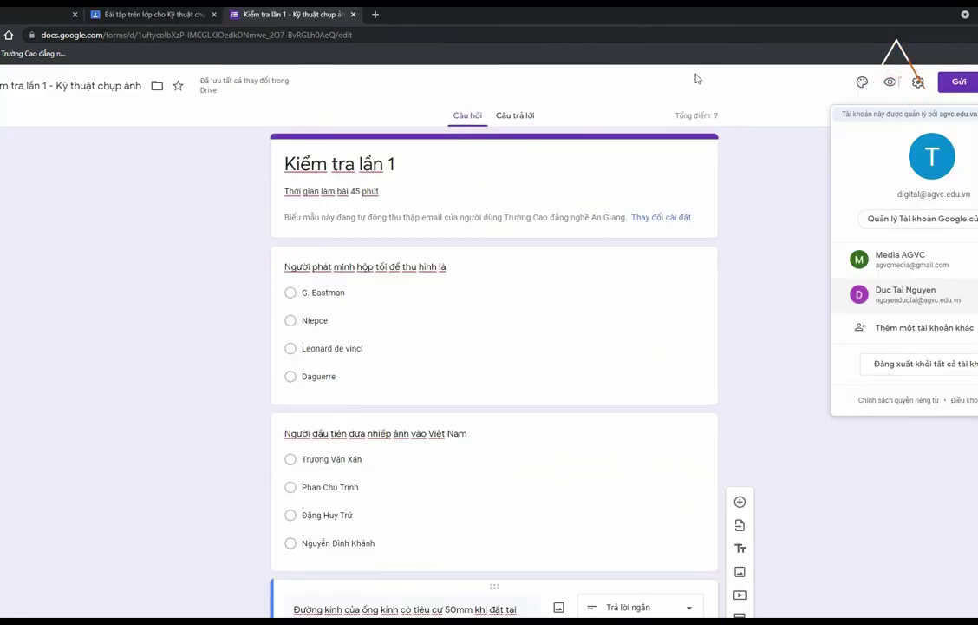
left_click(901, 294)
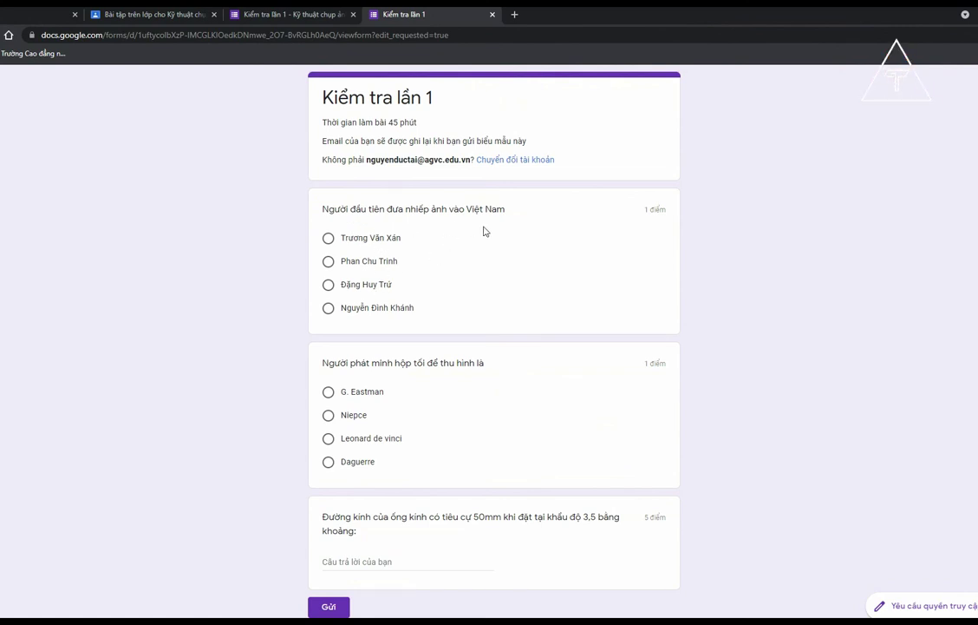
Answer the Kiểm tra lần 1 quiz with Đặng Huy Trứ, Leonard de vinci and 14,3, and submit the response
left_click(353, 288)
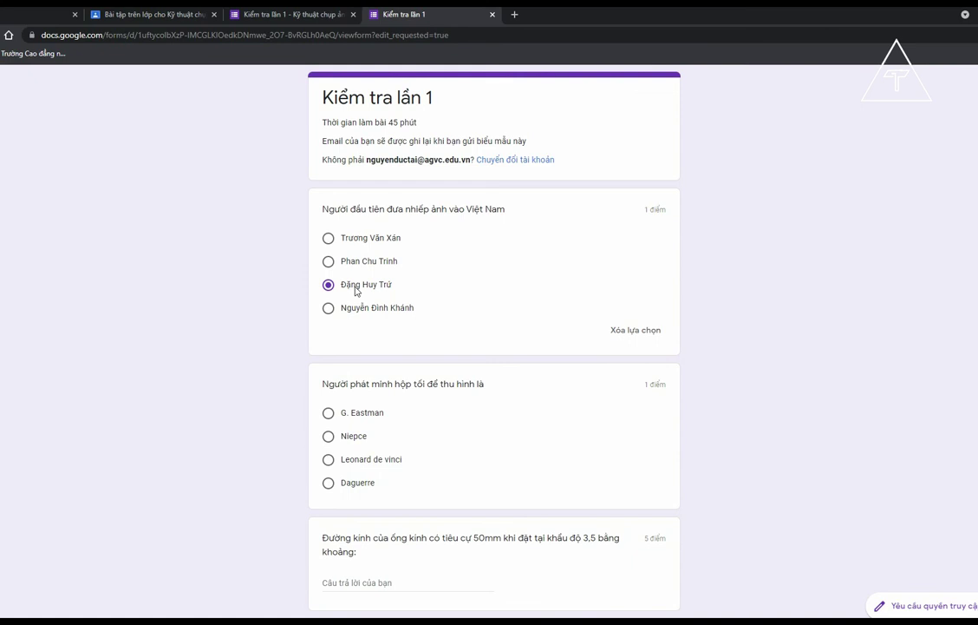
scroll(382, 304, "down", 2)
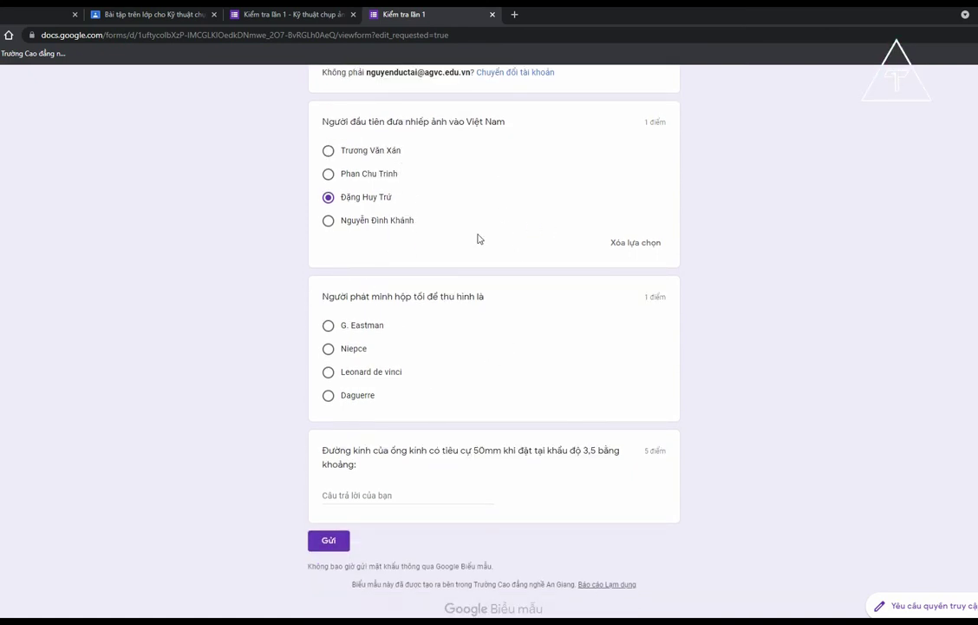
left_click(350, 376)
left_click(360, 523)
type("14,3")
left_click(331, 558)
scroll(421, 417, "up", 1)
scroll(434, 416, "down", 2)
left_click(314, 545)
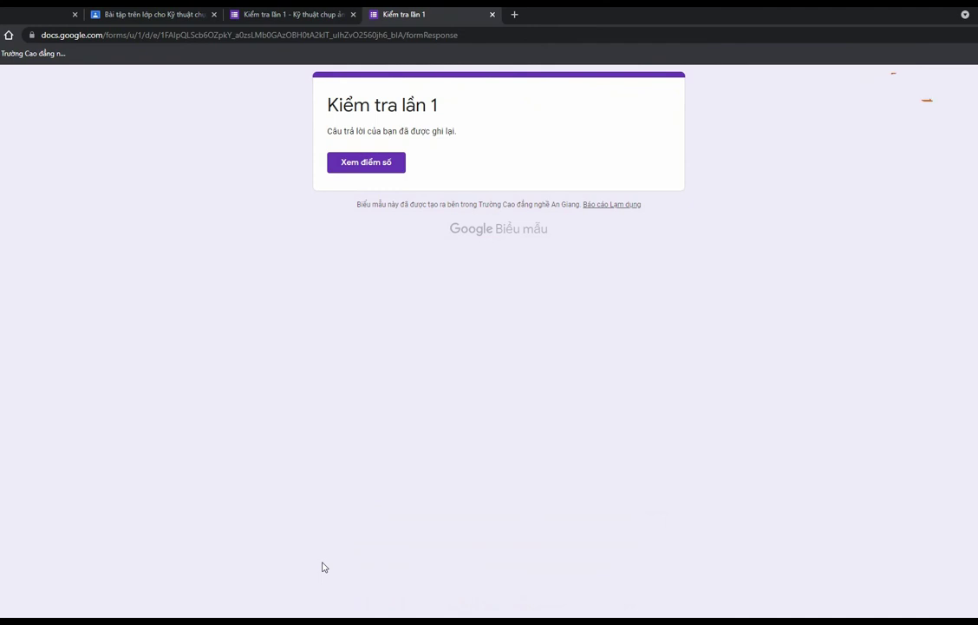
View the score of the submitted quiz response, then close the score and confirmation pages
left_click(382, 167)
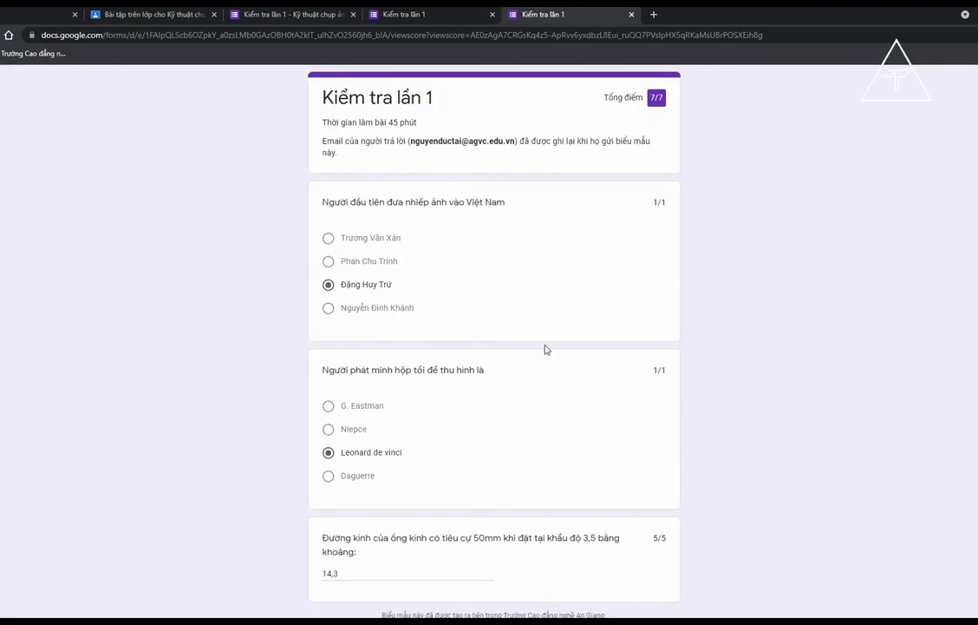
scroll(573, 425, "down", 1)
scroll(607, 347, "up", 1)
key("ctrl+w")
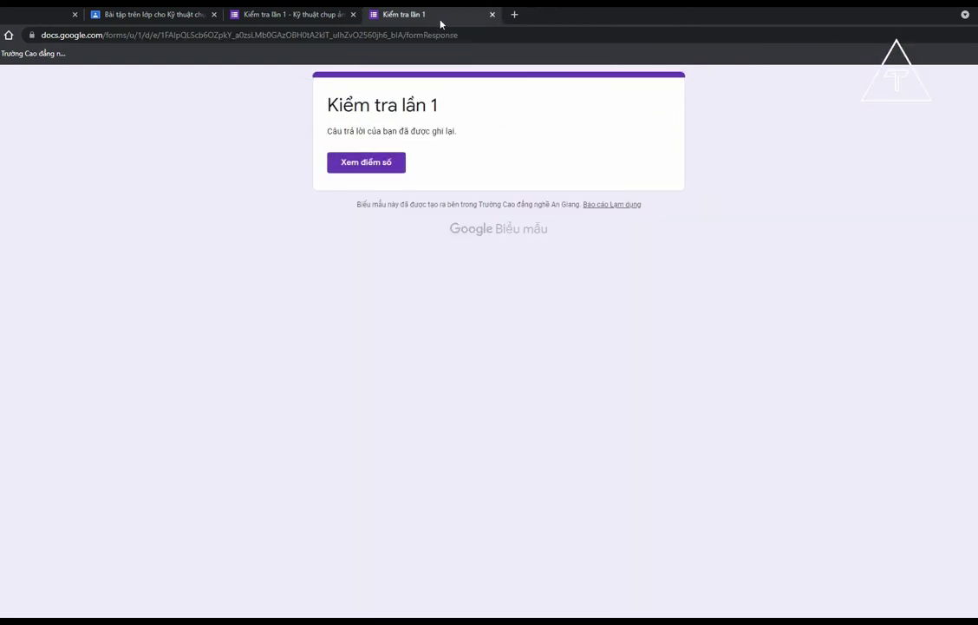
key("ctrl+w")
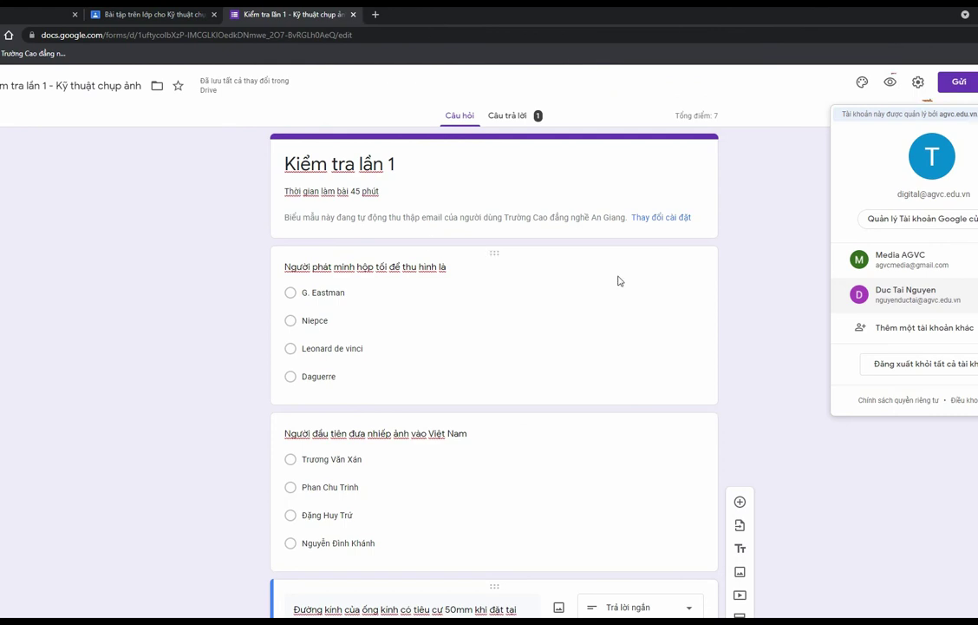
Close the account list and review the response summary of the Kiểm tra lần 1 form, including scores and per-question charts
left_click(812, 249)
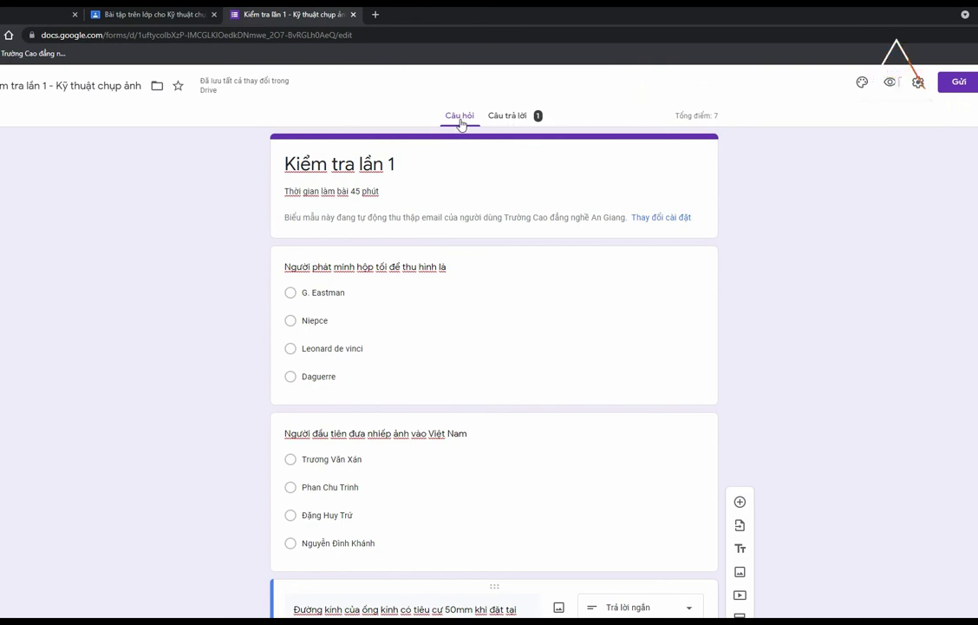
left_click(518, 118)
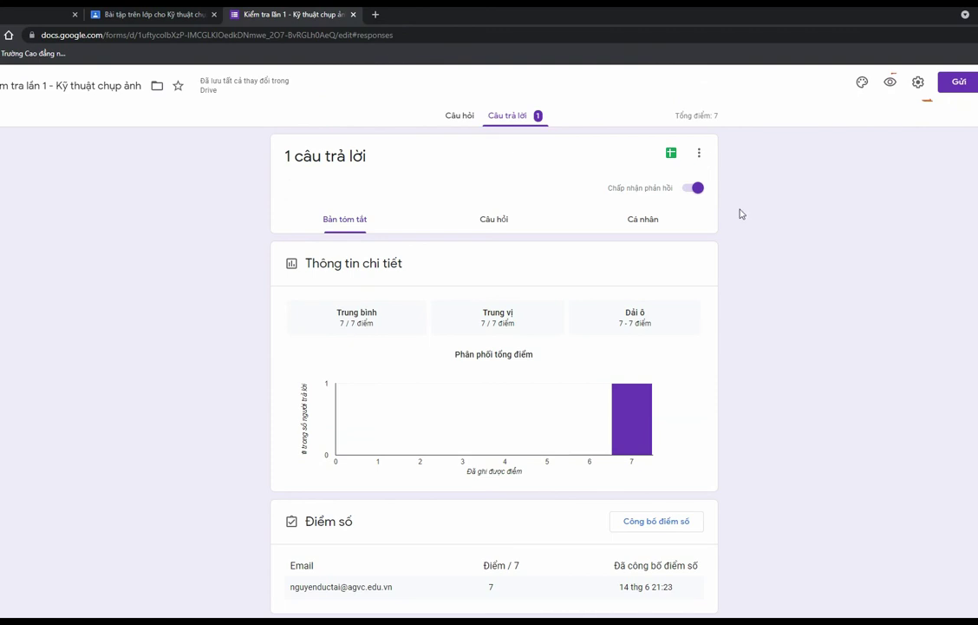
scroll(613, 546, "down", 3)
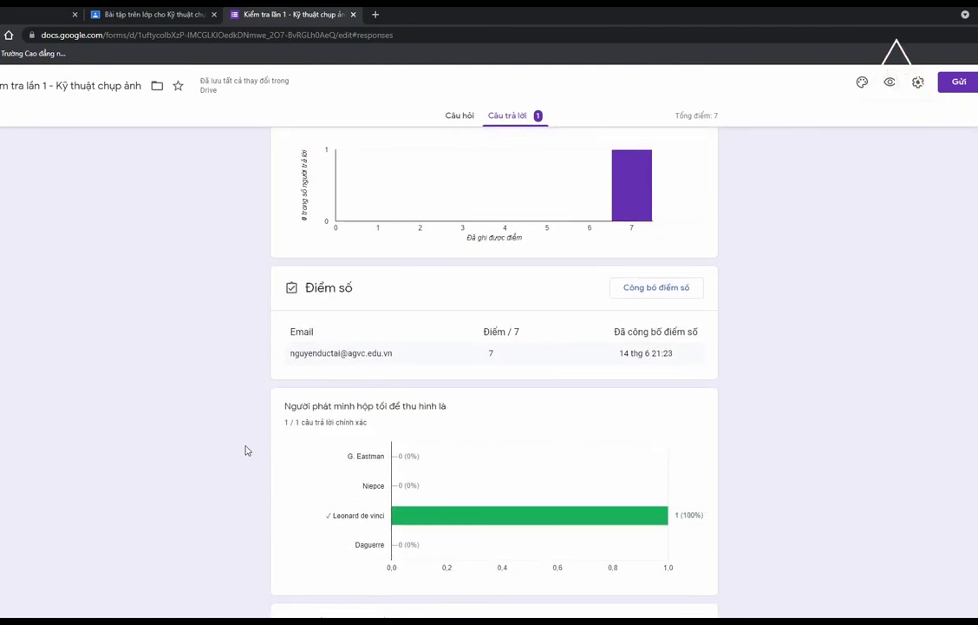
scroll(472, 273, "down", 4)
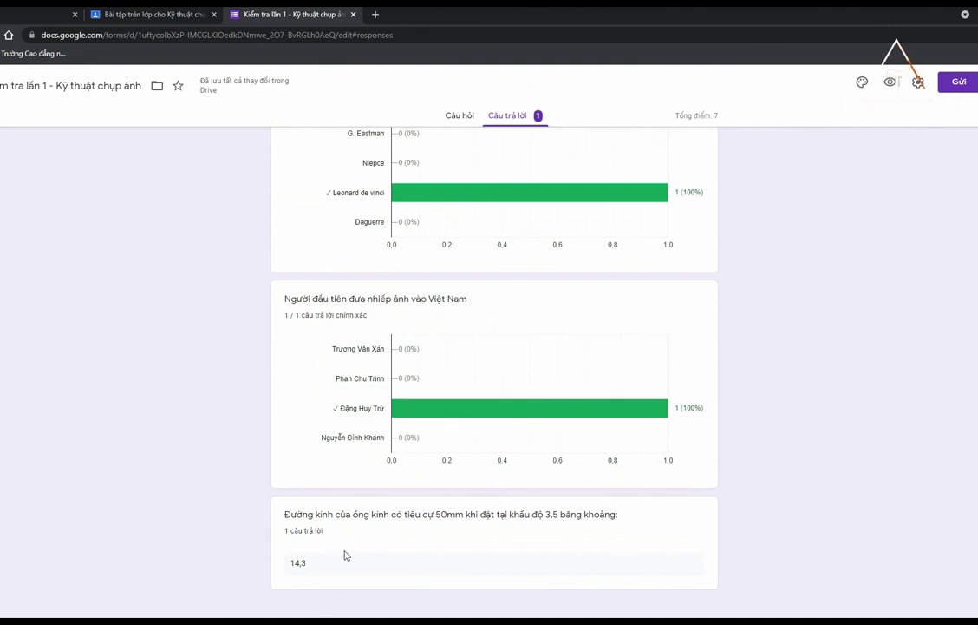
scroll(366, 568, "up", 4)
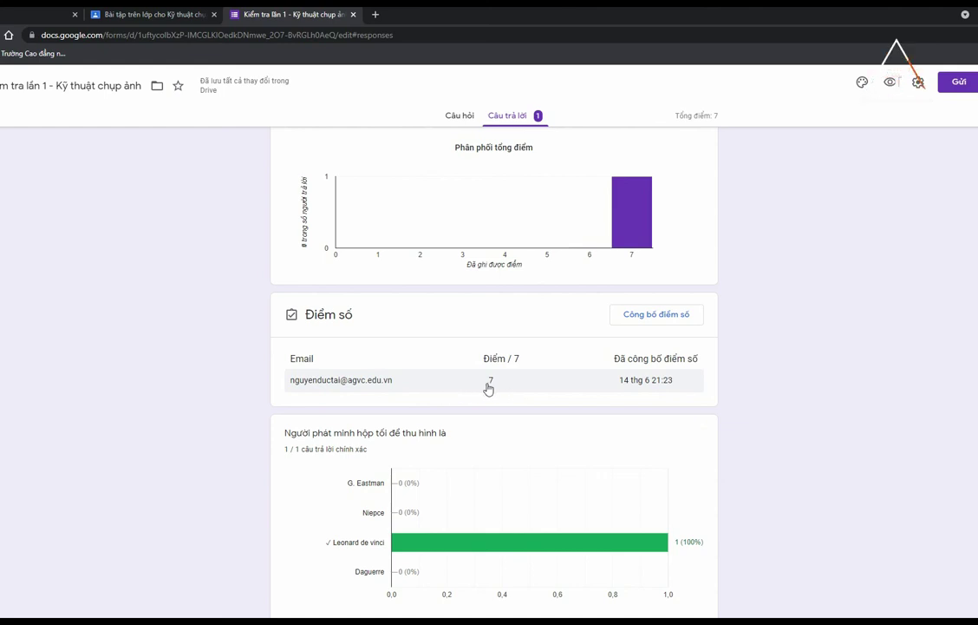
Inspect the options for publishing scores and the answer to the lens diameter question, without sending or publishing anything
left_click(664, 321)
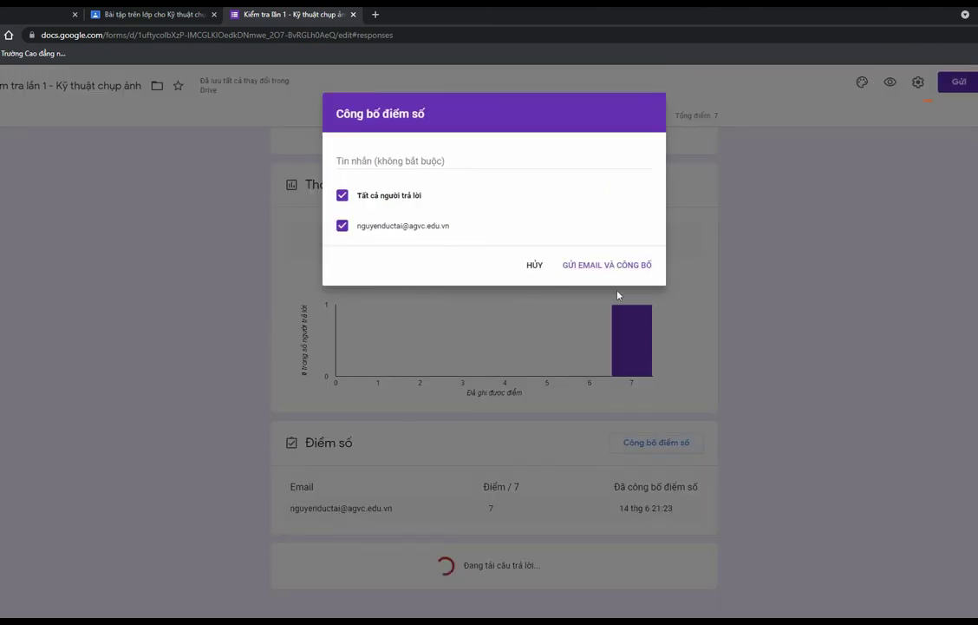
left_click(530, 268)
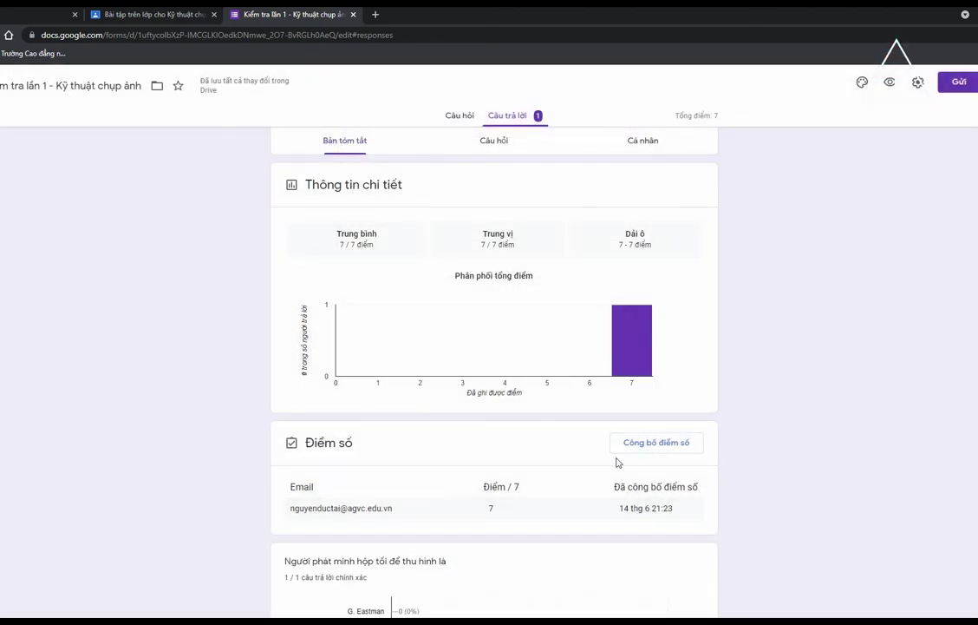
scroll(618, 462, "down", 6)
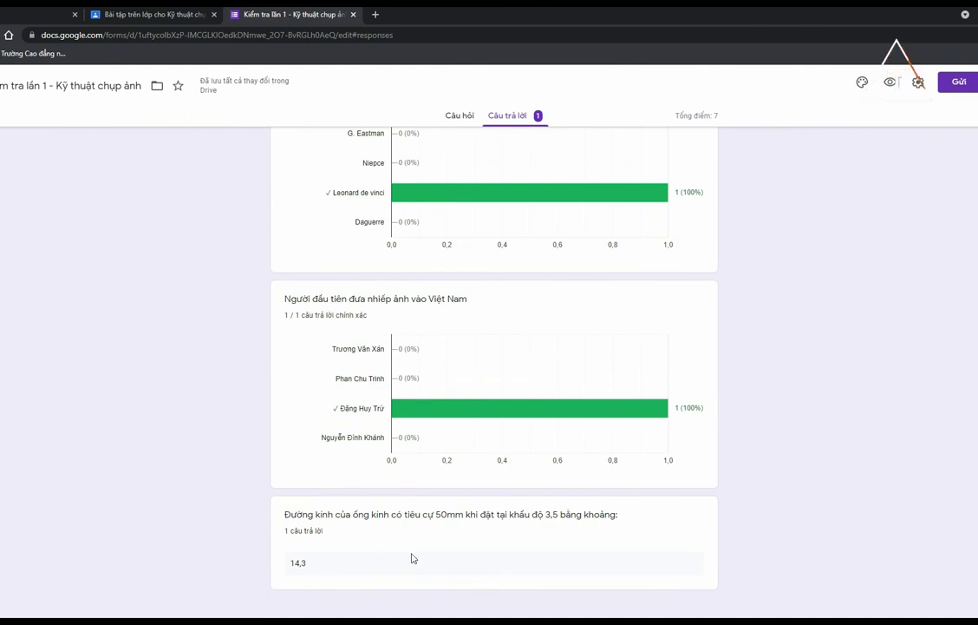
double_click(307, 567)
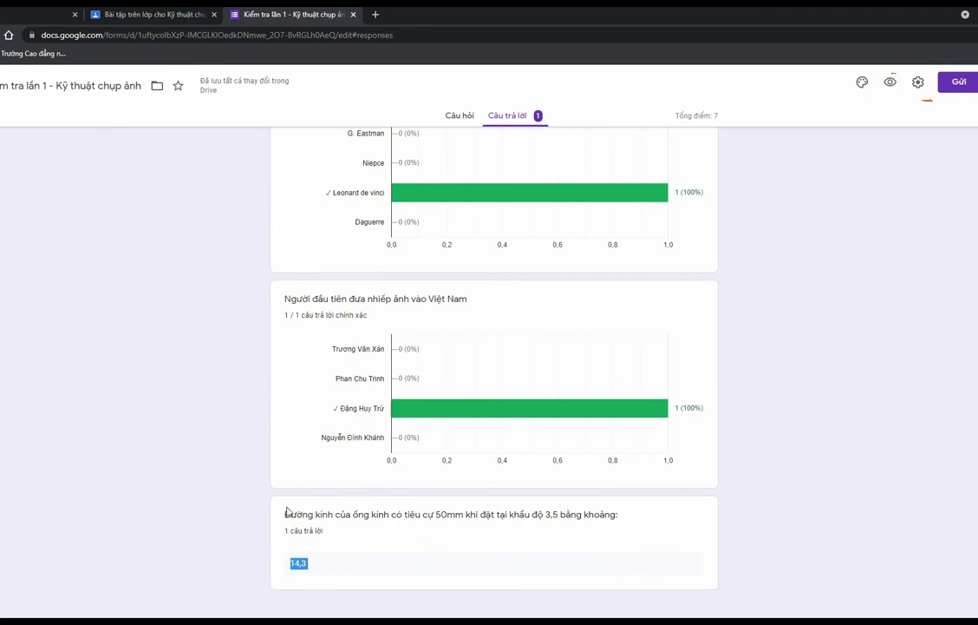
scroll(564, 368, "up", 5)
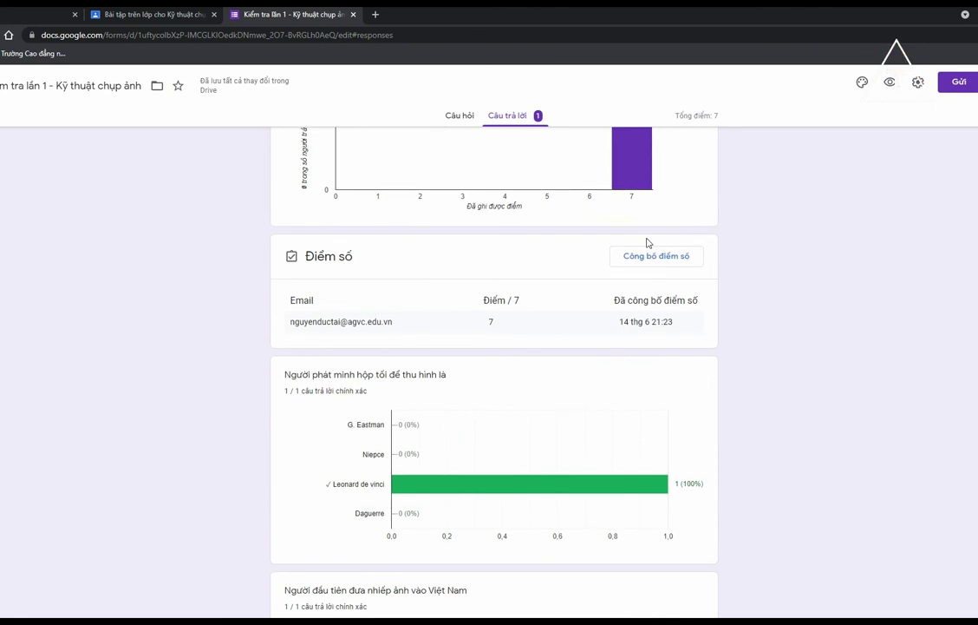
scroll(330, 260, "up", 3)
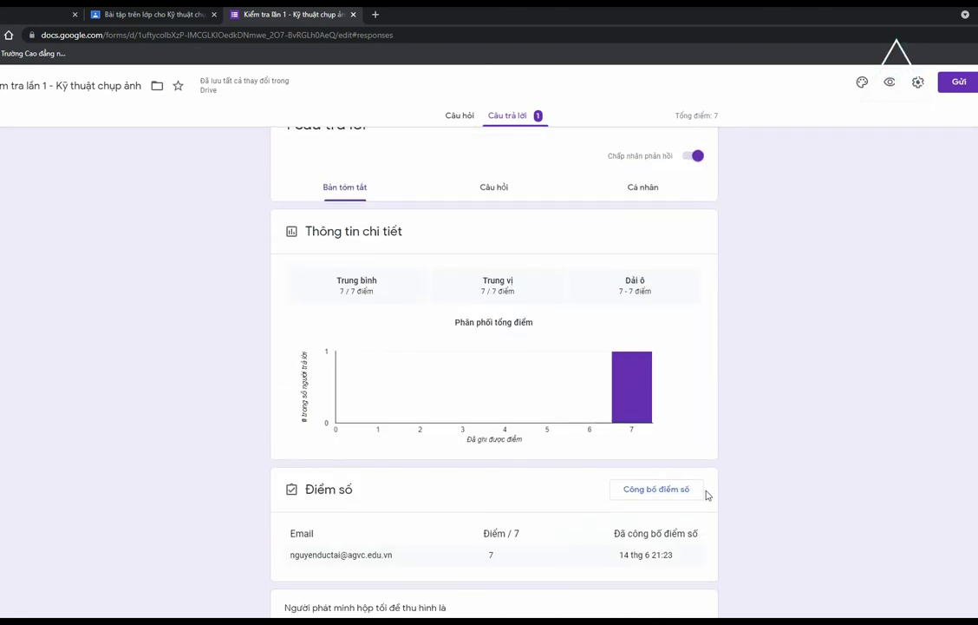
left_click(664, 492)
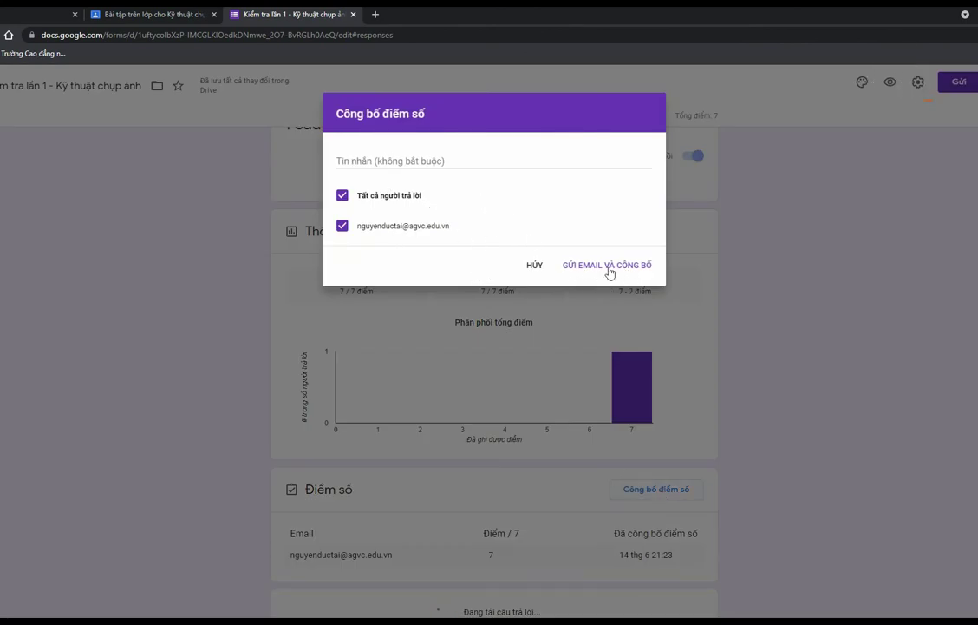
left_click(534, 266)
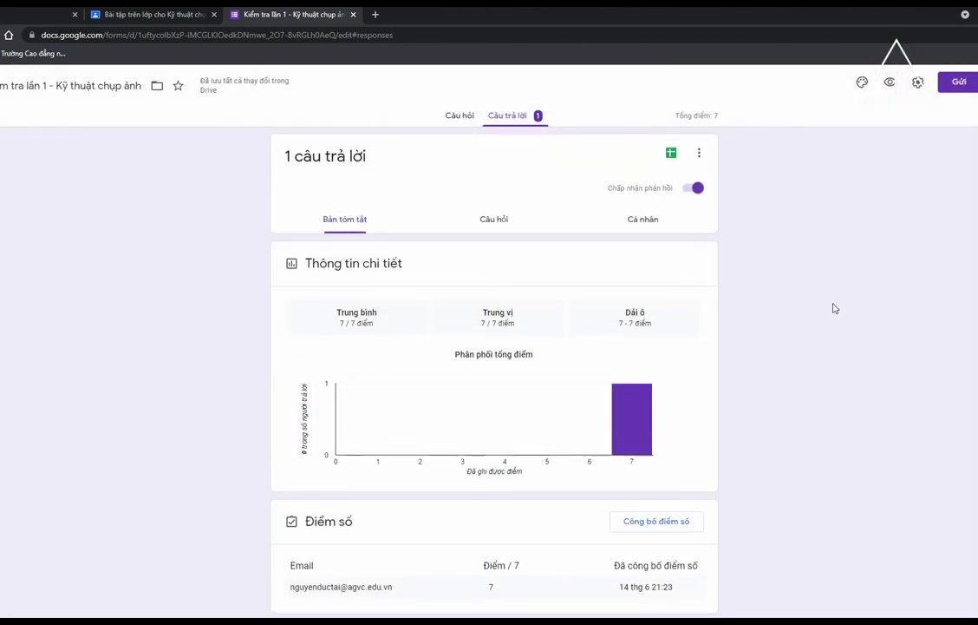
Browse the quiz responses question by question
left_click(512, 223)
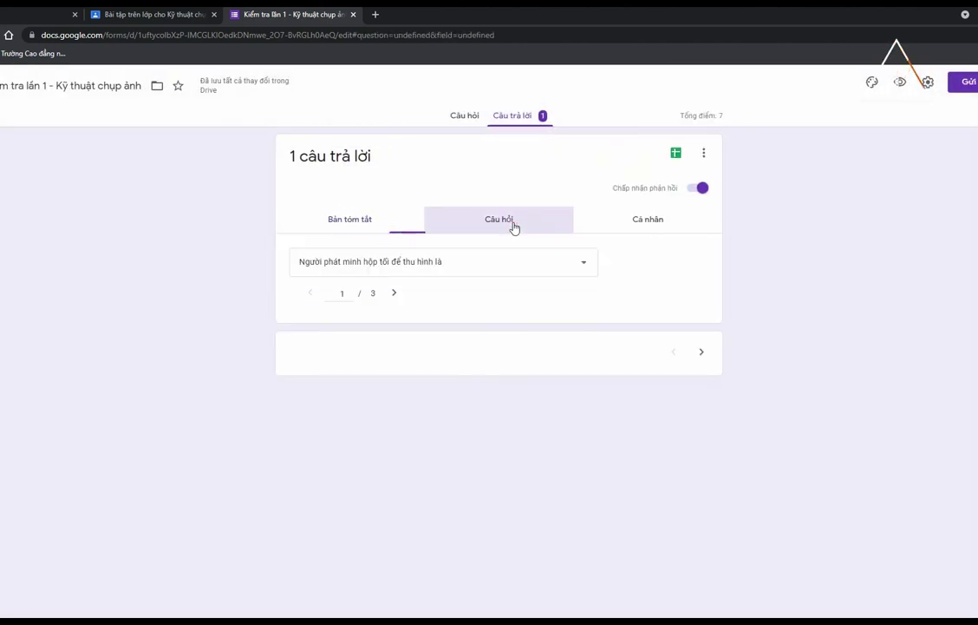
left_click(395, 294)
left_click(395, 295)
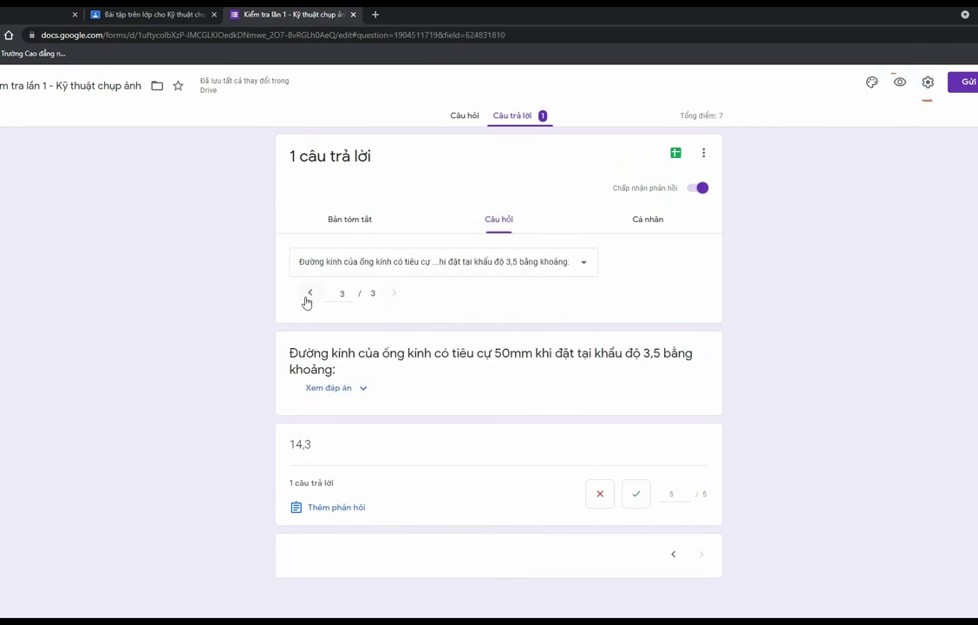
left_click(310, 292)
Examine the respondent's individual submission, including the respondent selector, the answers and the points for each question
left_click(664, 225)
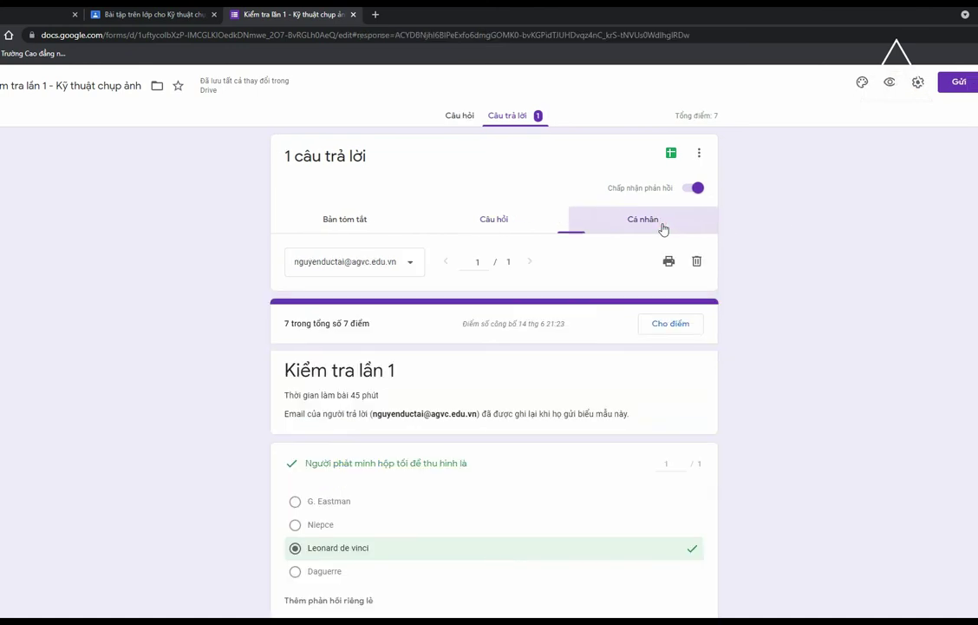
scroll(521, 356, "down", 2)
scroll(369, 360, "up", 2)
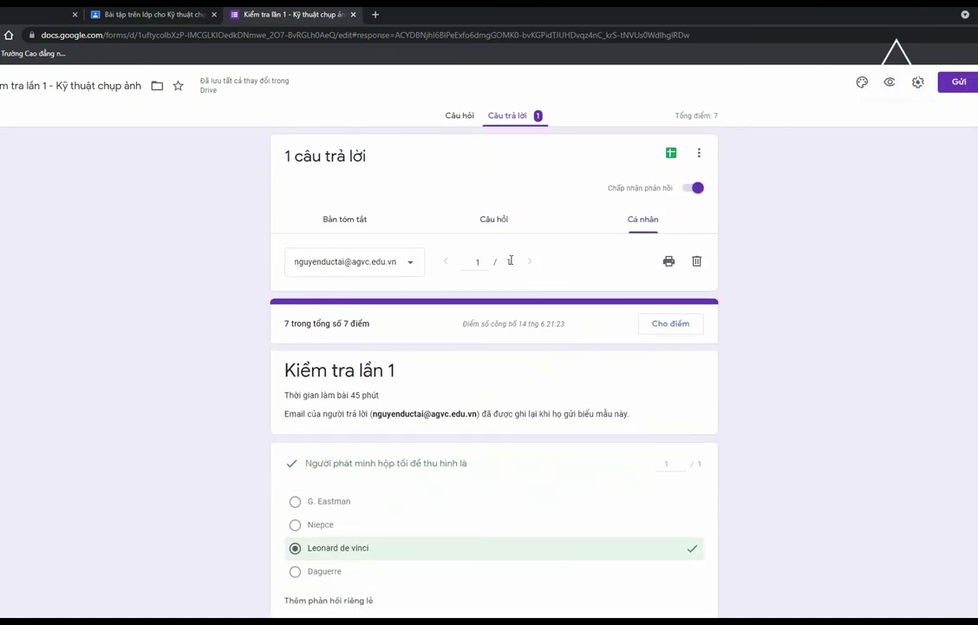
left_click(334, 261)
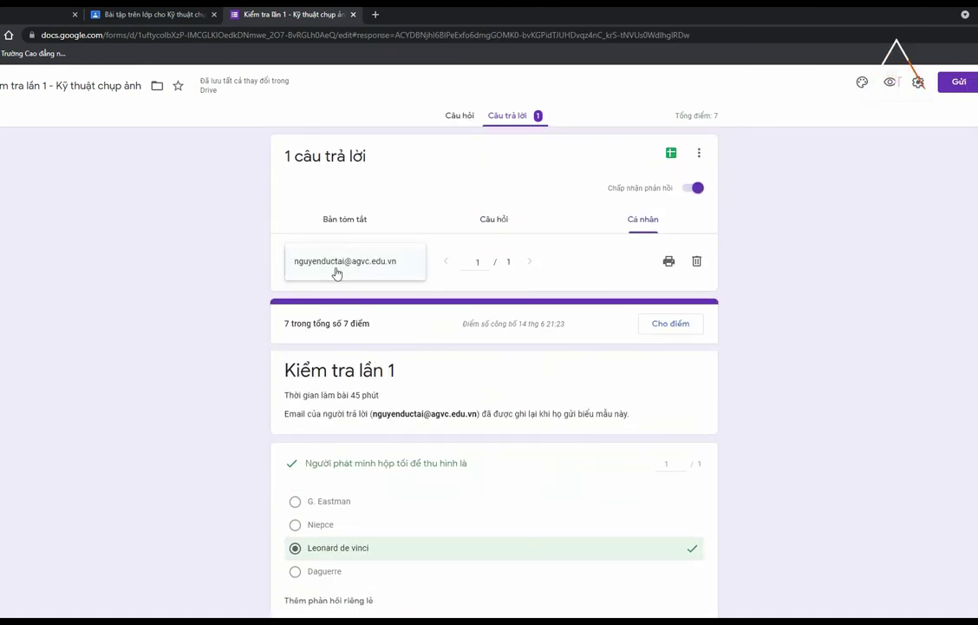
left_click(484, 402)
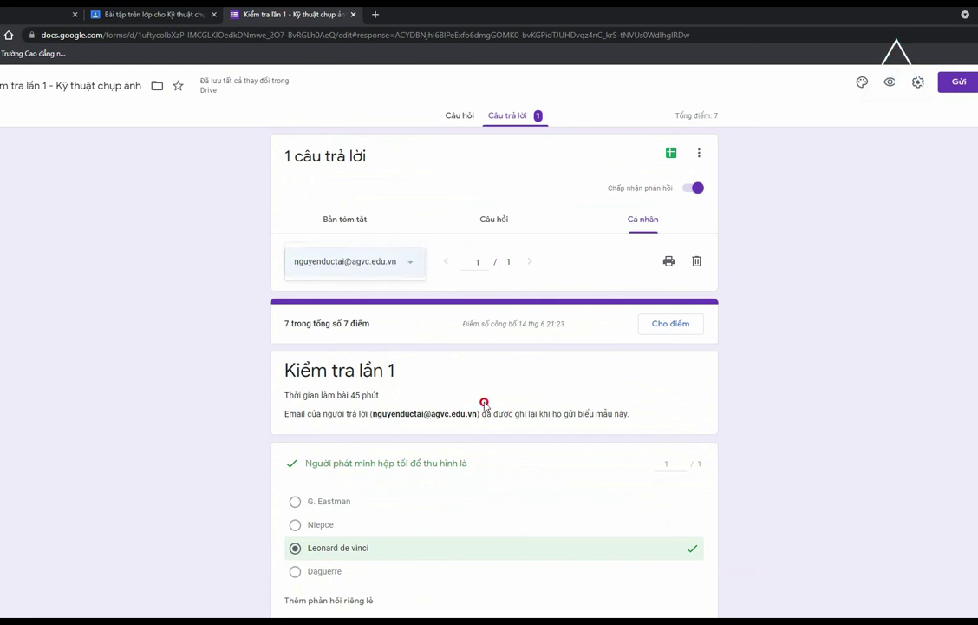
scroll(469, 411, "down", 2)
scroll(442, 399, "down", 3)
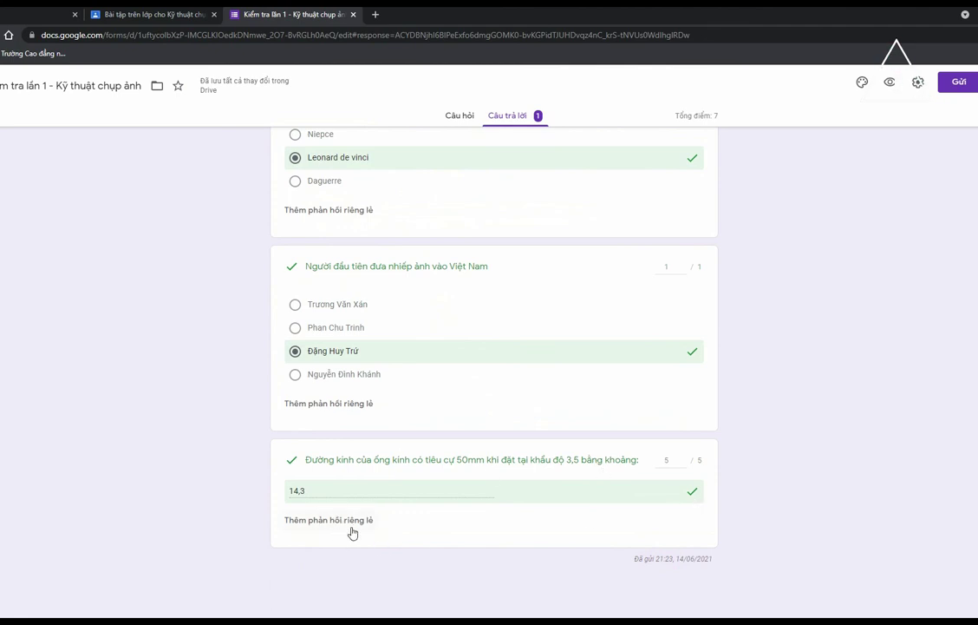
scroll(347, 521, "up", 4)
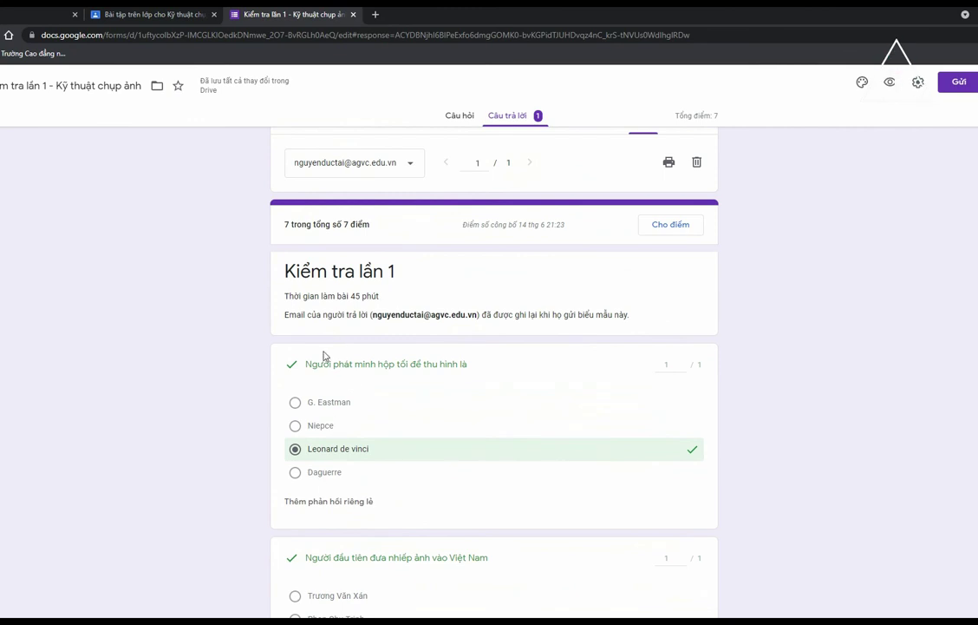
scroll(324, 363, "up", 2)
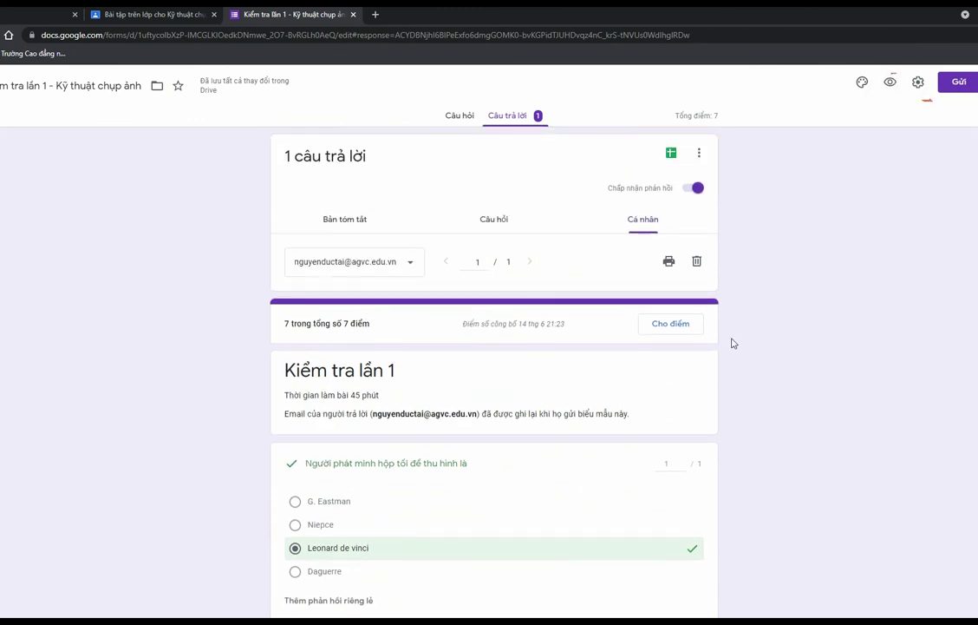
Create a new spreadsheet for the form's responses and widen its Địa chỉ email column to fit the full address
left_click(672, 159)
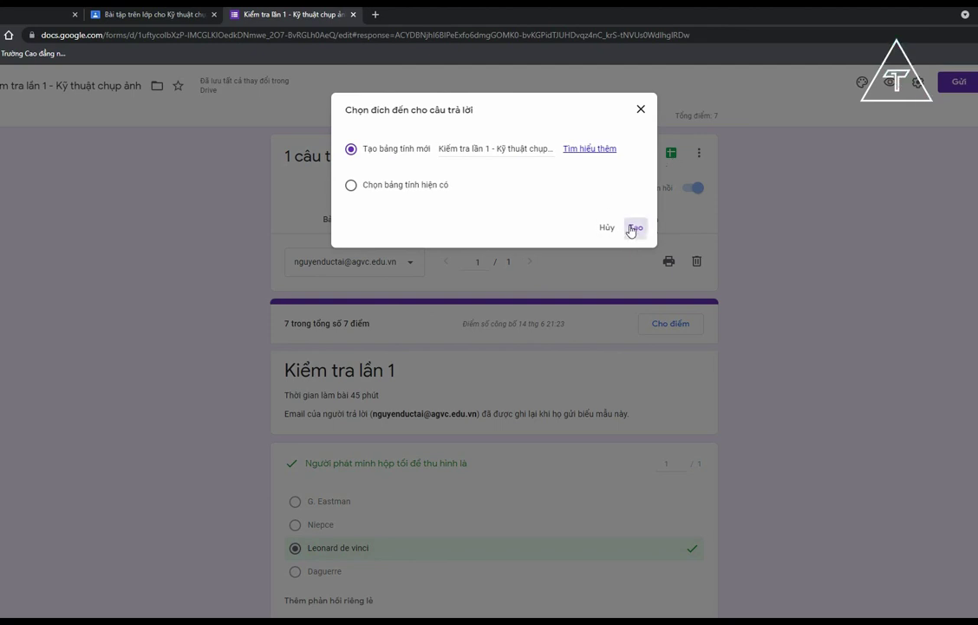
left_click(633, 228)
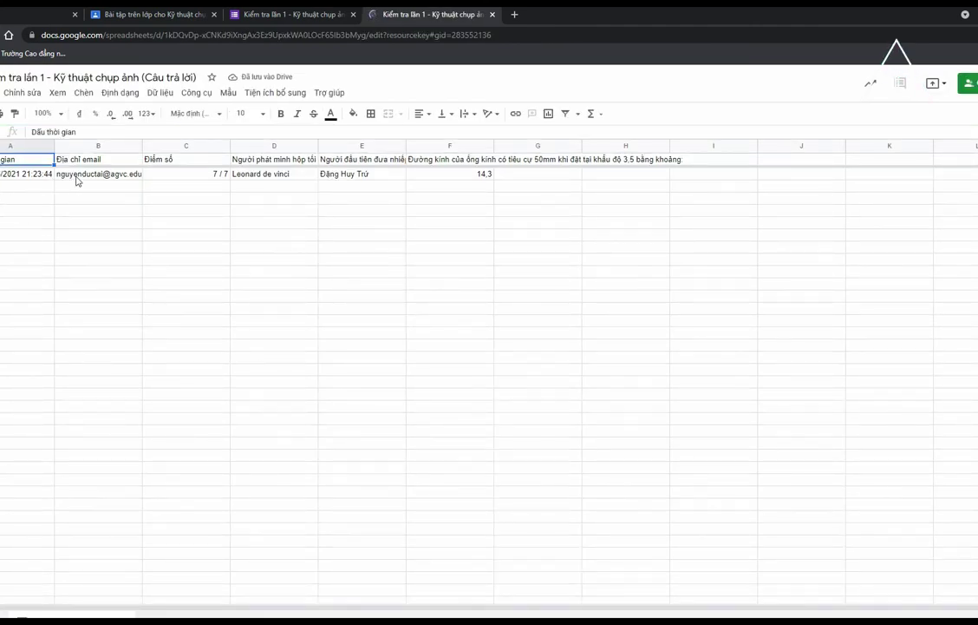
left_click_drag(142, 146, 219, 148)
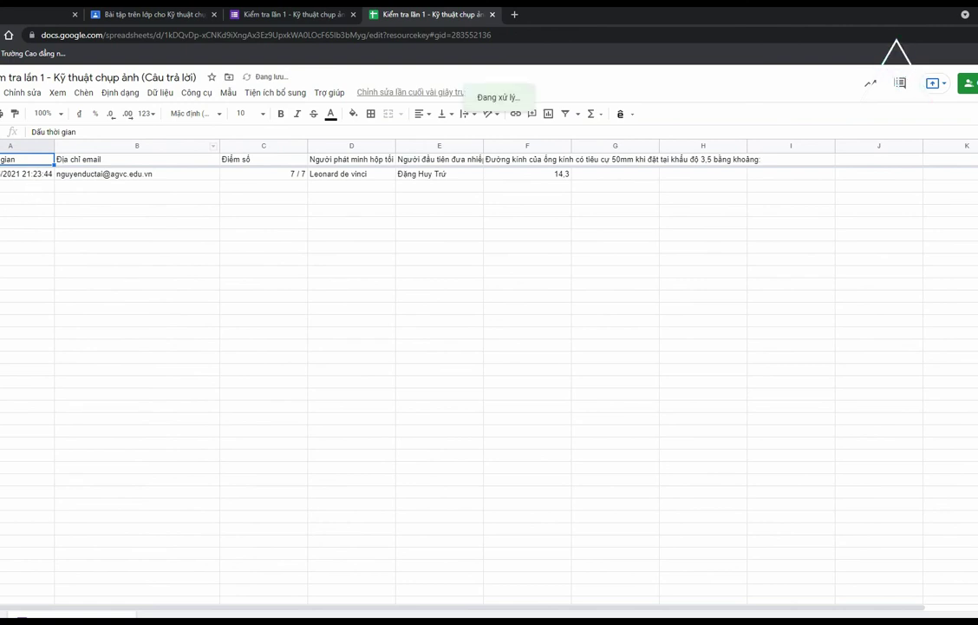
Inspect the timestamp, email address, score and first answer of the response row in the spreadsheet
left_click(18, 173)
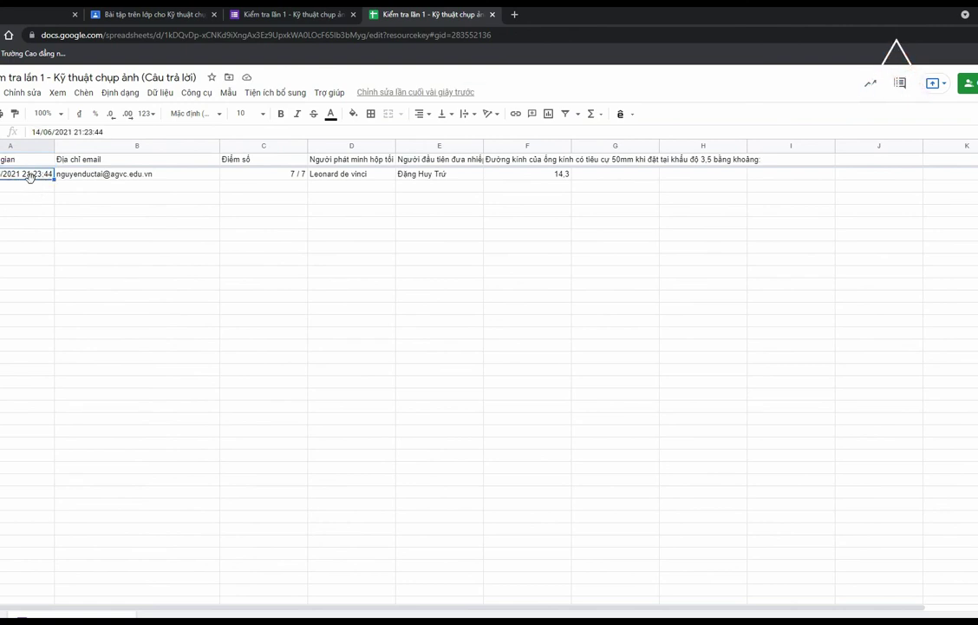
left_click(99, 177)
left_click(262, 178)
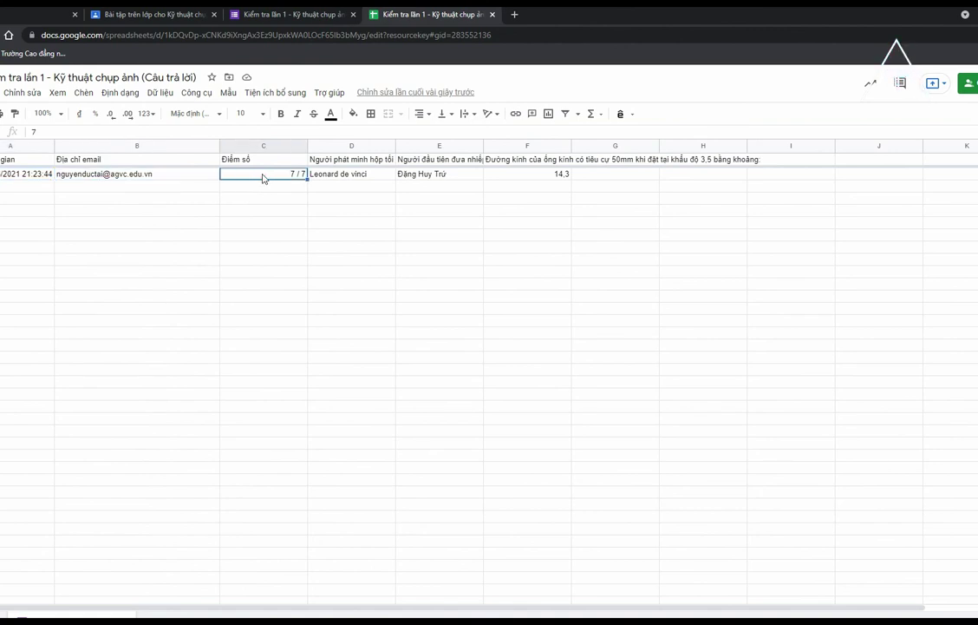
left_click(372, 179)
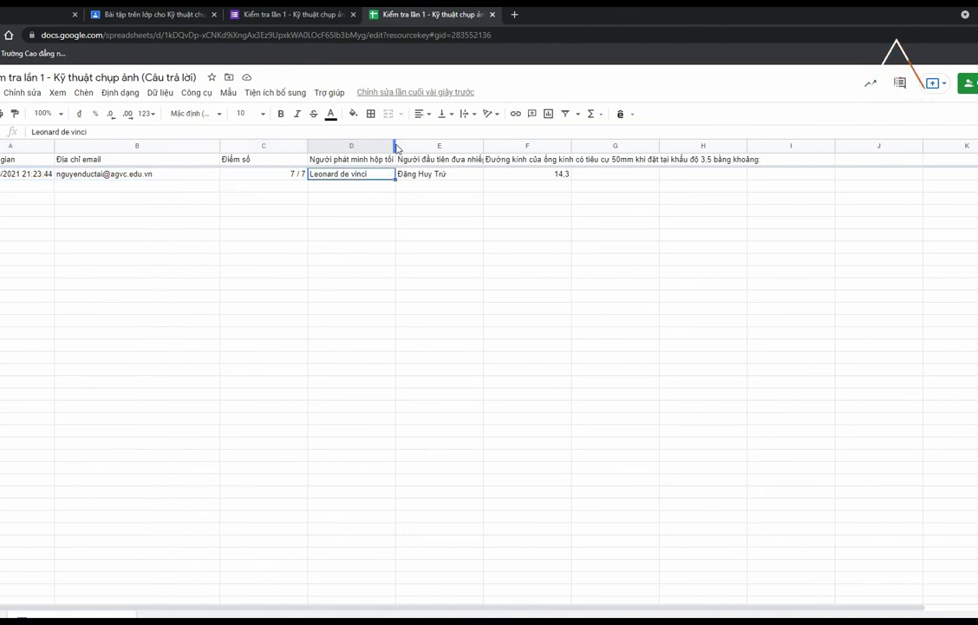
Widen the three question columns D, E and F in the response spreadsheet
left_click_drag(396, 146, 431, 146)
left_click_drag(520, 146, 569, 145)
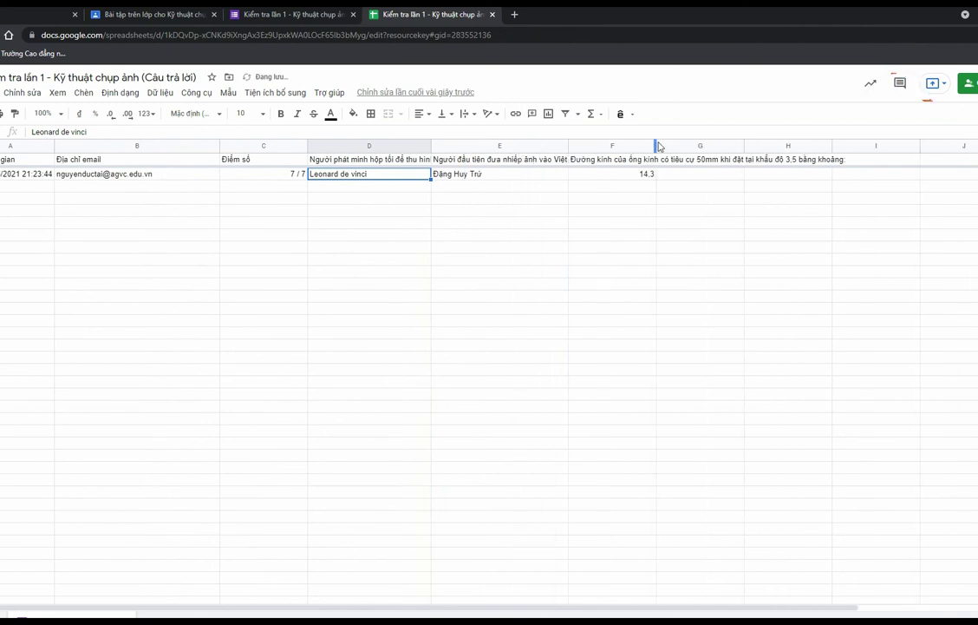
left_click_drag(658, 146, 740, 145)
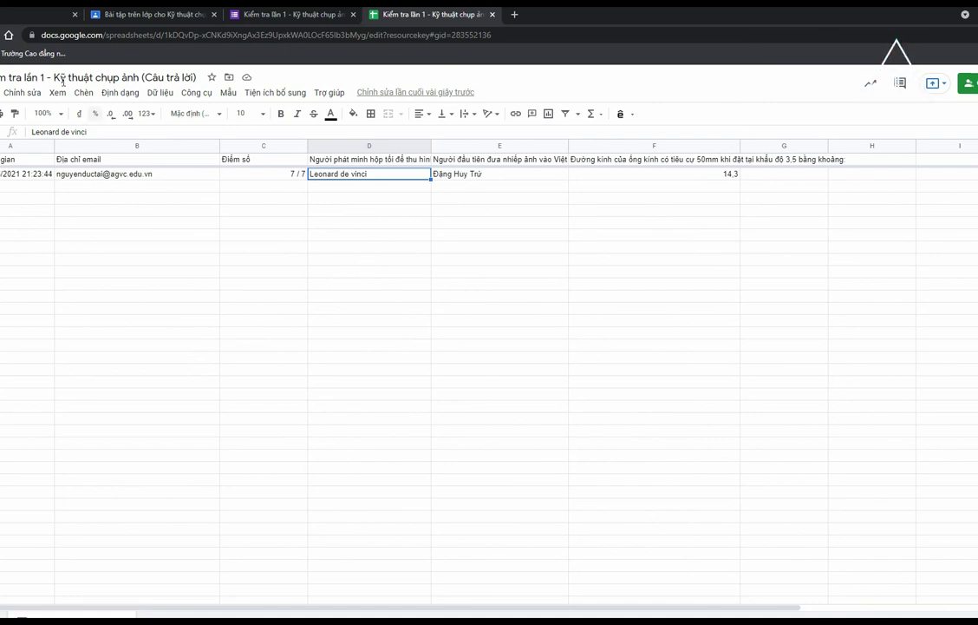
Check the class's assignment list in Google Classroom, then return to the quiz form's responses
left_click(131, 17)
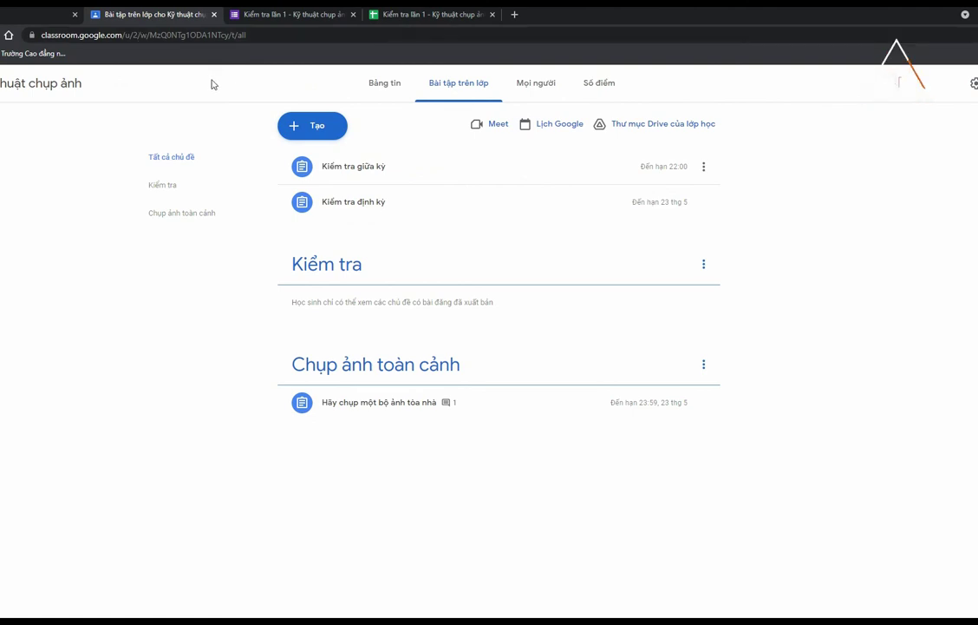
left_click(278, 15)
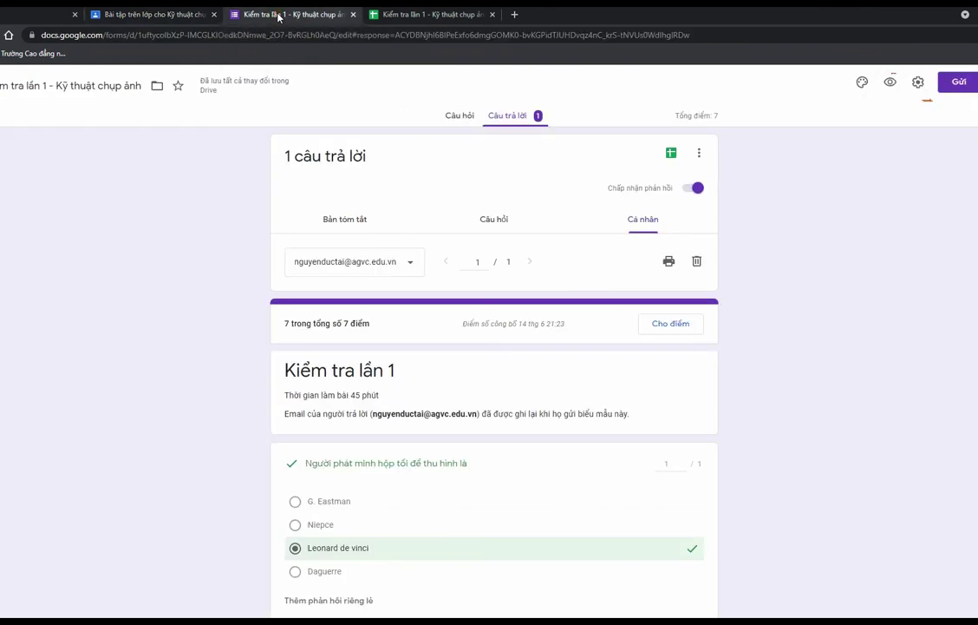